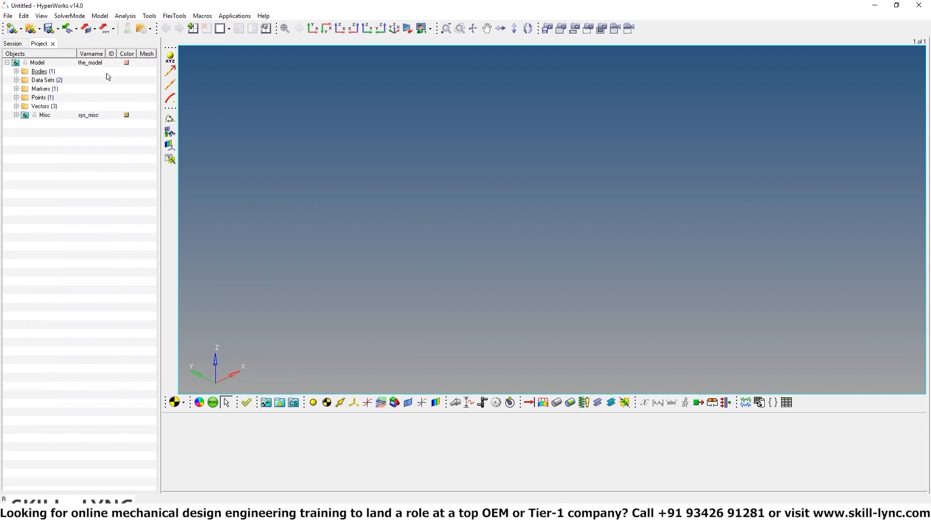
# Start a CAD import with mass and inertias, and choose ball_bearing.x_t from the chapter11 folder as the Parasolid input file
pyautogui.click(69, 28)
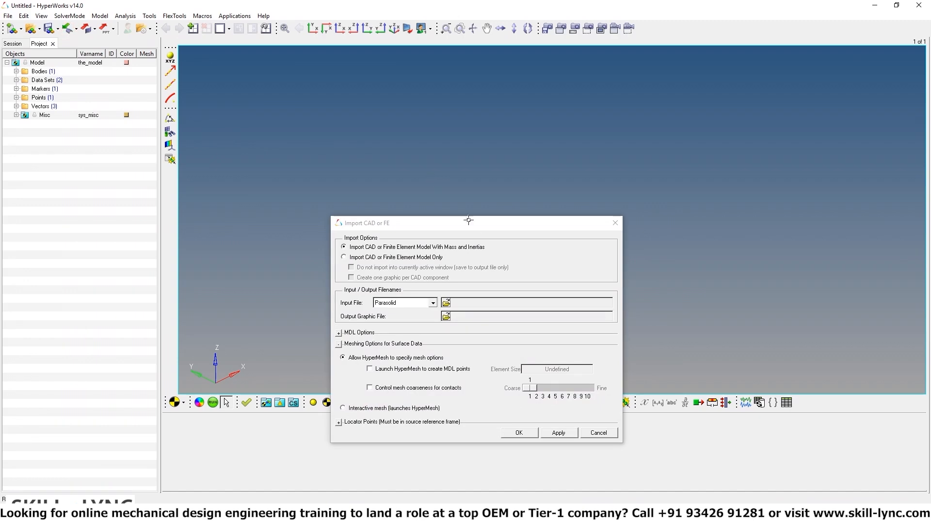
pyautogui.moveTo(477, 226); pyautogui.dragTo(510, 155)
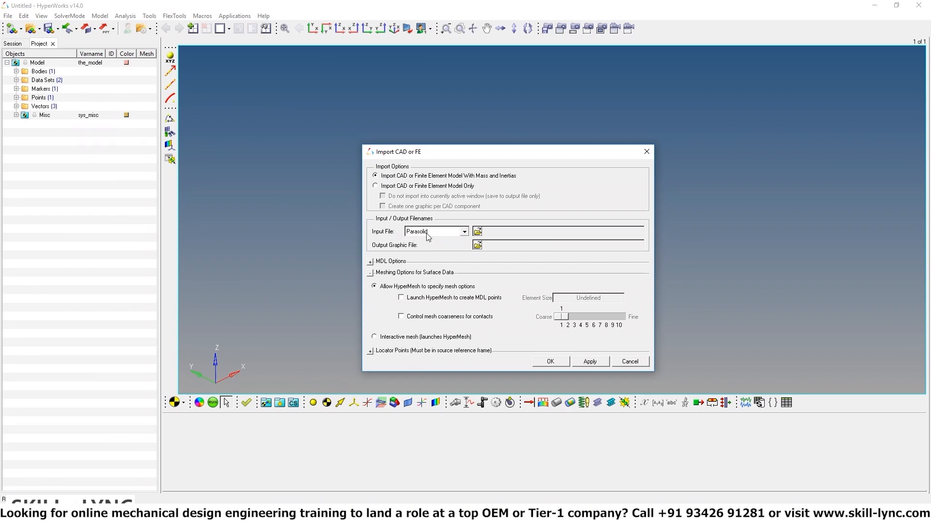
pyautogui.click(478, 231)
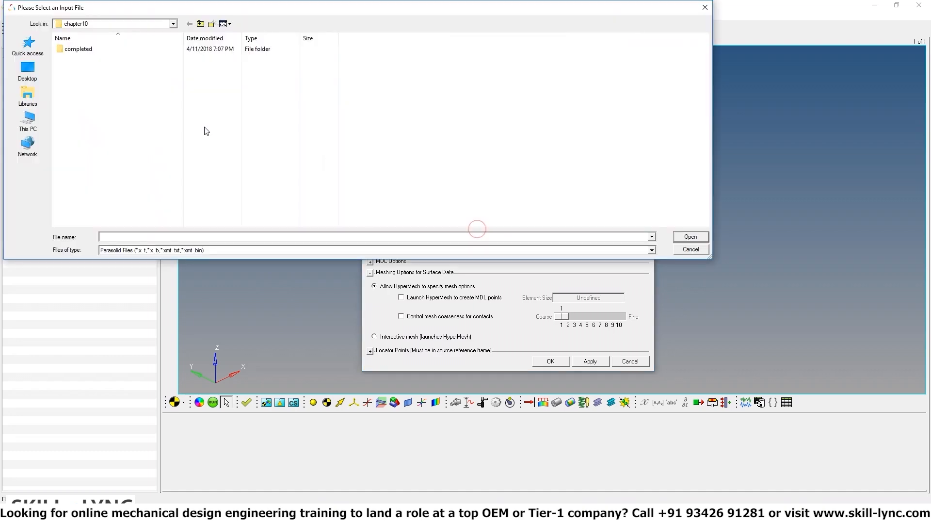
pyautogui.click(201, 24)
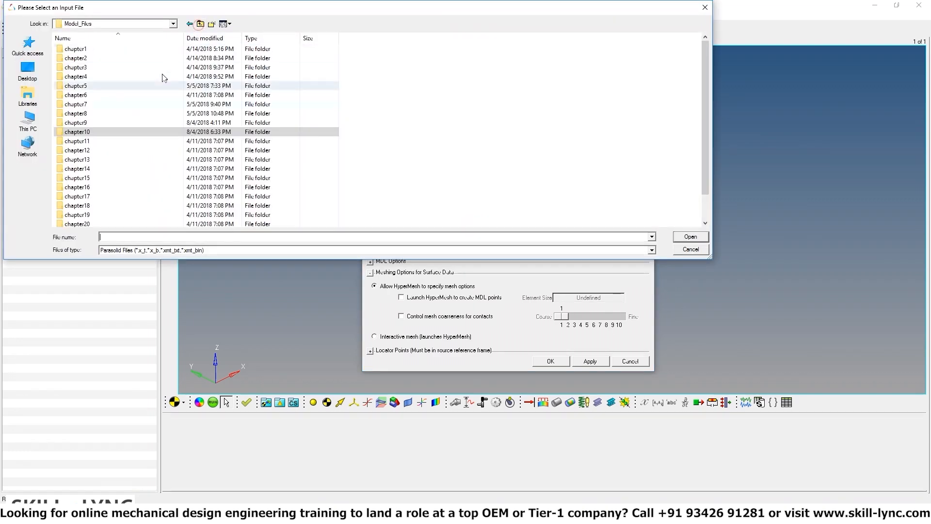
pyautogui.doubleClick(86, 142)
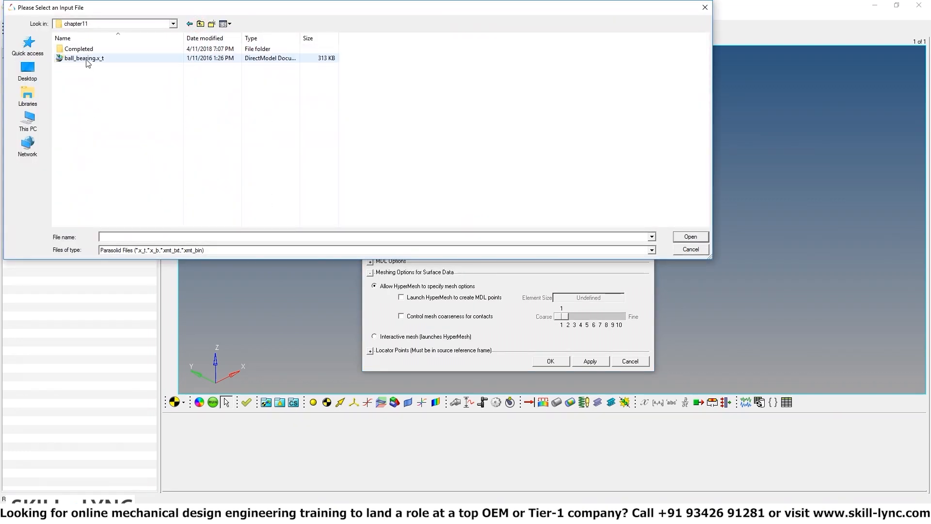
pyautogui.doubleClick(85, 59)
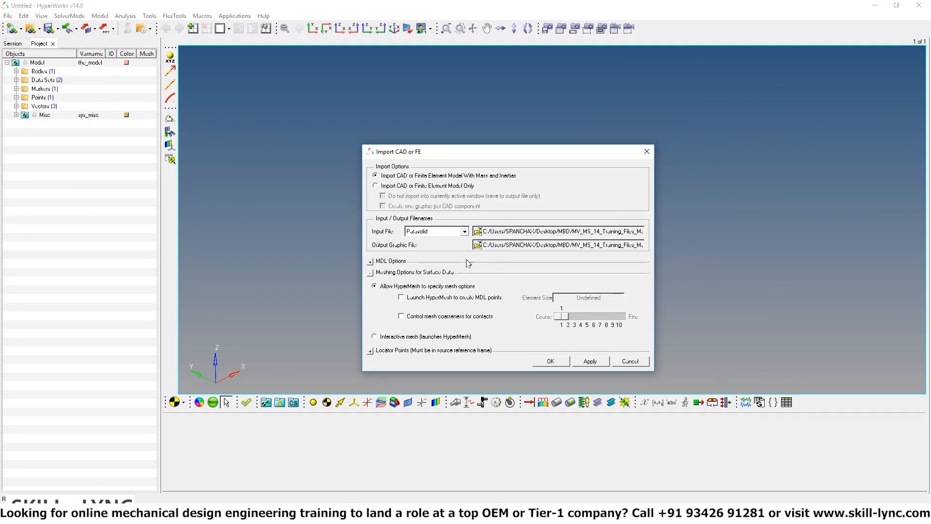
# Enable mesh coarseness control for contacts, import the bearing with the 7.83e-6 component density, and close the message log
pyautogui.click(401, 316)
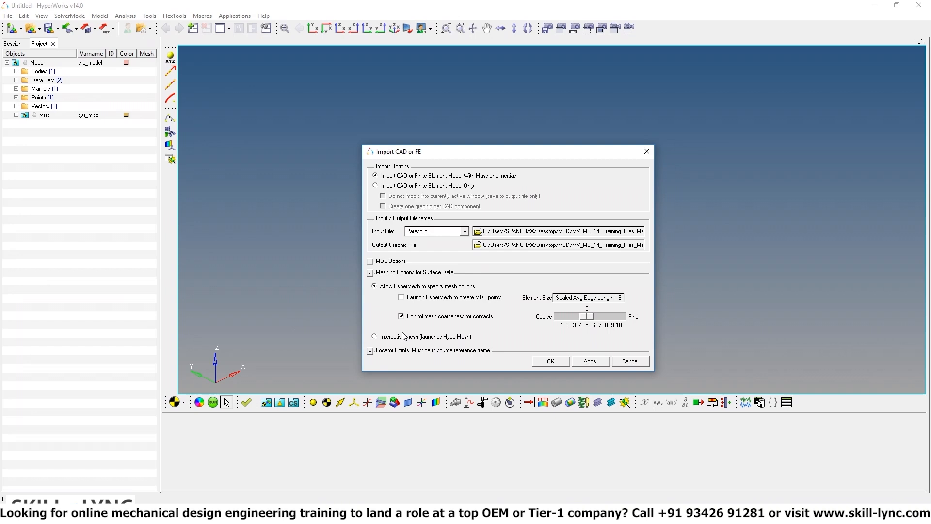
pyautogui.click(554, 362)
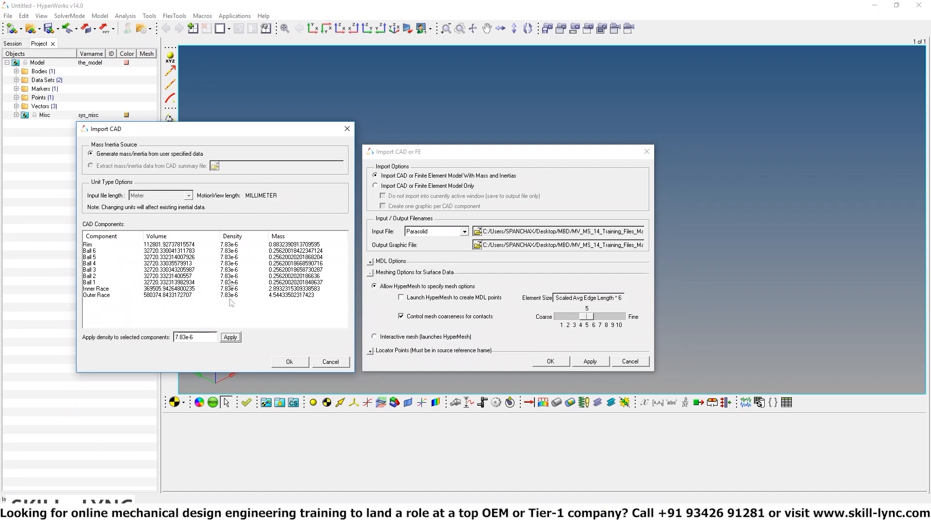
pyautogui.click(94, 271)
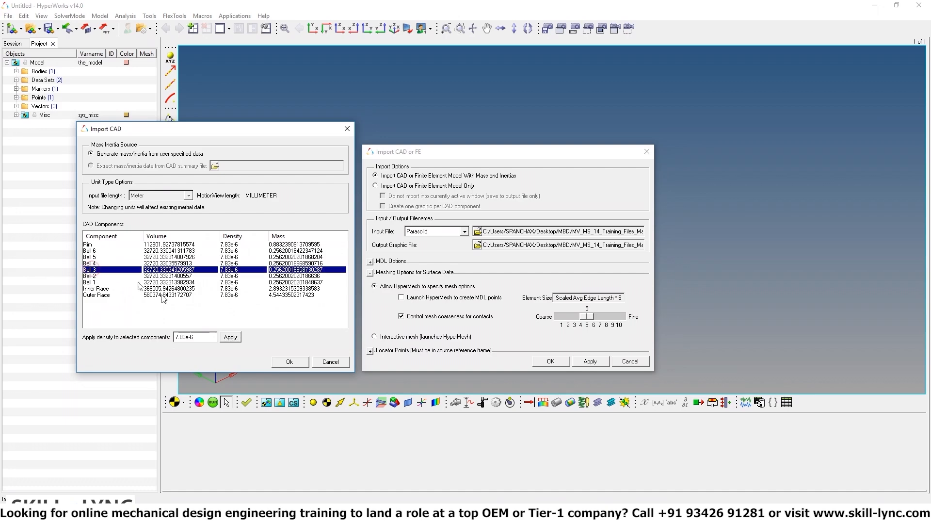
pyautogui.click(199, 339)
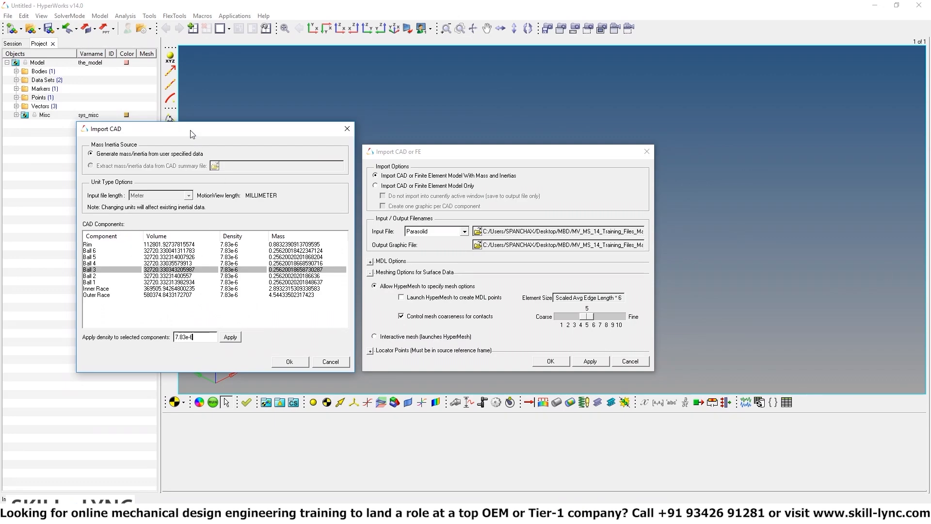
pyautogui.moveTo(193, 133); pyautogui.dragTo(211, 136)
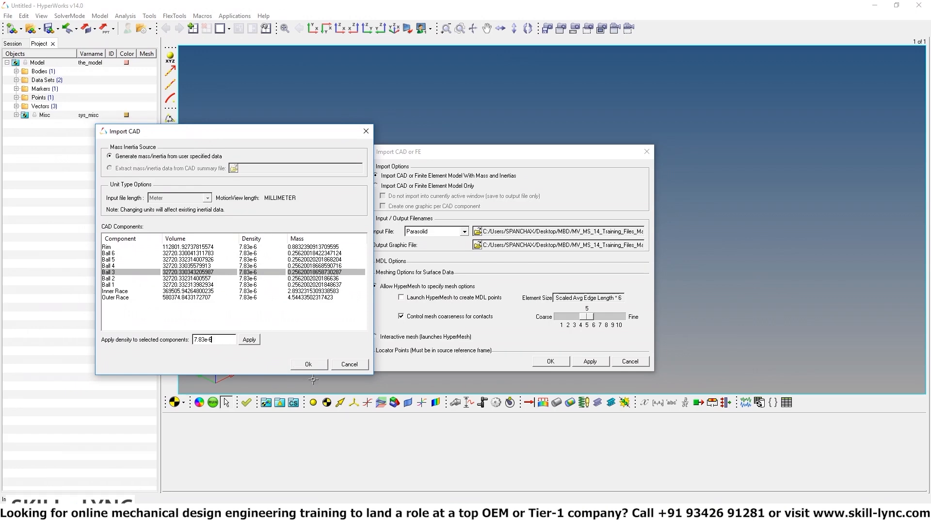
pyautogui.click(308, 364)
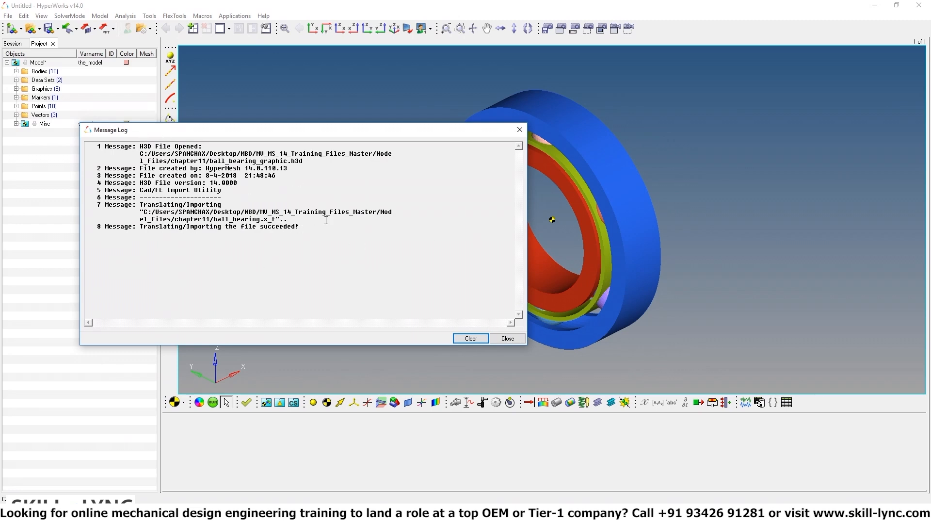
pyautogui.click(507, 339)
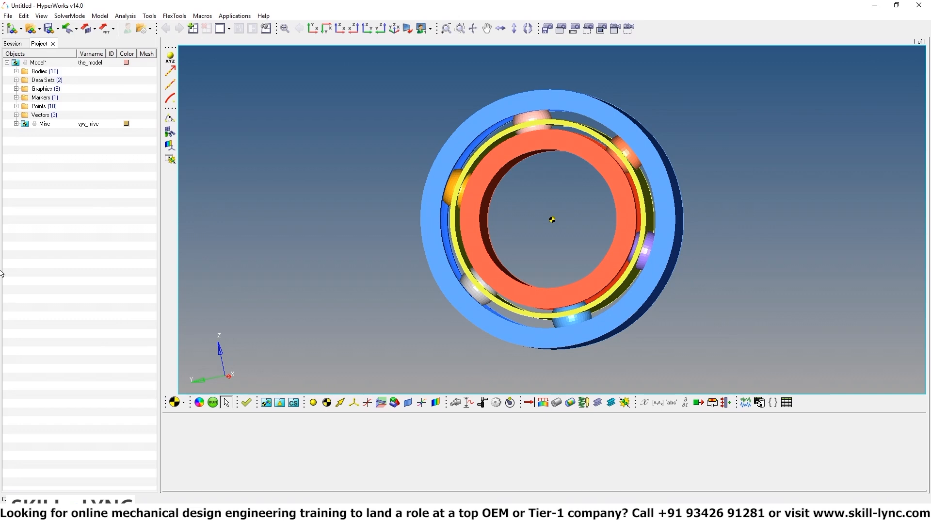
# List the imported bodies and examine the Ground Body and the Rim, including their properties and position in the bearing
pyautogui.click(17, 71)
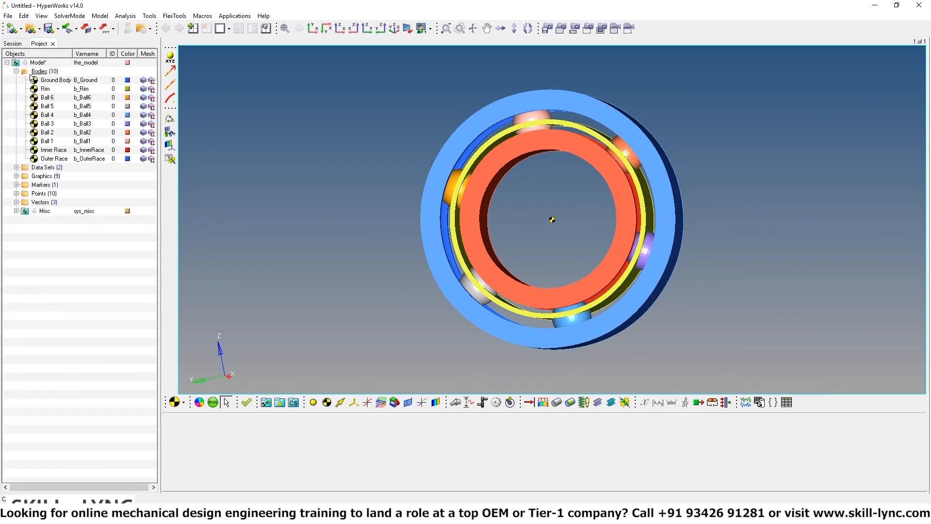
pyautogui.click(56, 81)
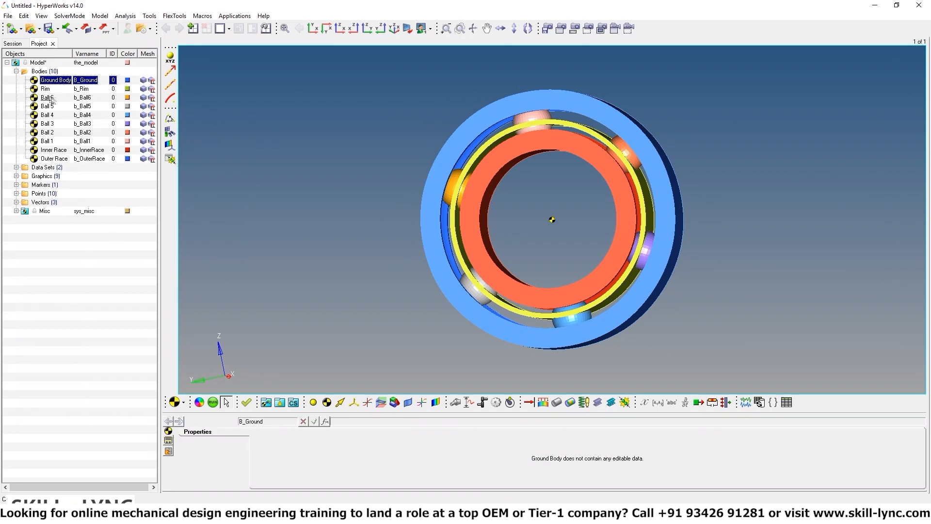
pyautogui.click(46, 89)
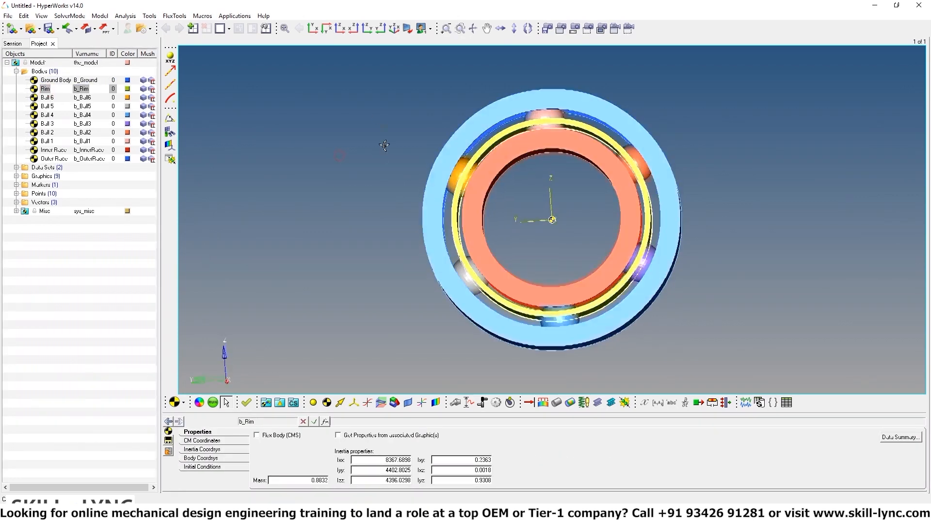
pyautogui.keyDown('ctrl'); pyautogui.moveTo(582, 212); pyautogui.dragTo(630, 228); pyautogui.keyUp('ctrl')
pyautogui.keyDown('ctrl'); pyautogui.scroll(4, 626, 224); pyautogui.keyUp('ctrl')
pyautogui.keyDown('ctrl'); pyautogui.moveTo(551, 170); pyautogui.dragTo(753, 178); pyautogui.keyUp('ctrl')
pyautogui.keyDown('ctrl'); pyautogui.scroll(-4, 723, 181); pyautogui.keyUp('ctrl')
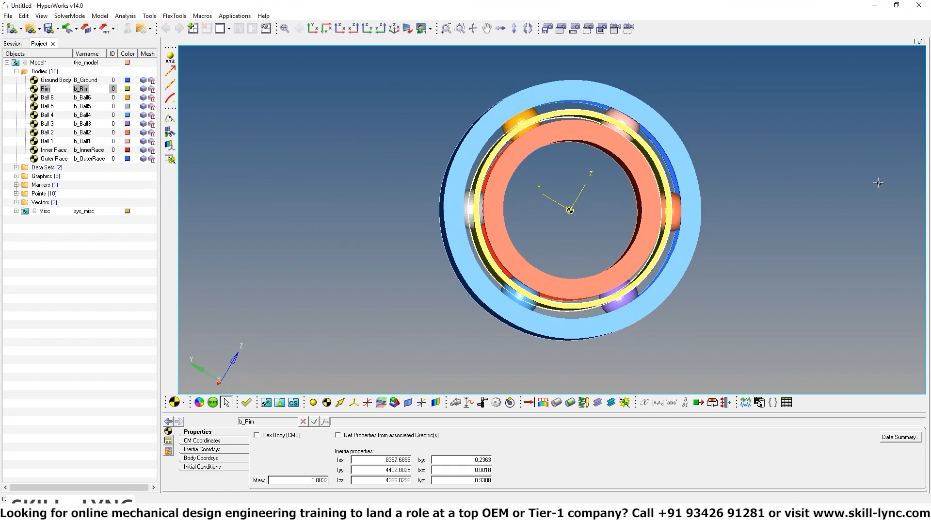
pyautogui.keyDown('ctrl'); pyautogui.moveTo(878, 183); pyautogui.dragTo(726, 175); pyautogui.keyUp('ctrl')
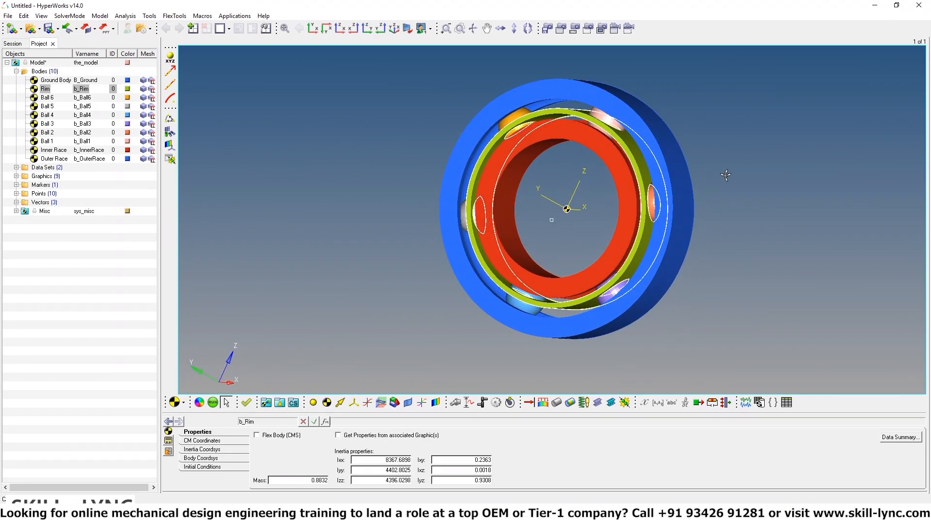
# Examine the Inner Race body's properties and its location within the bearing
pyautogui.click(54, 149)
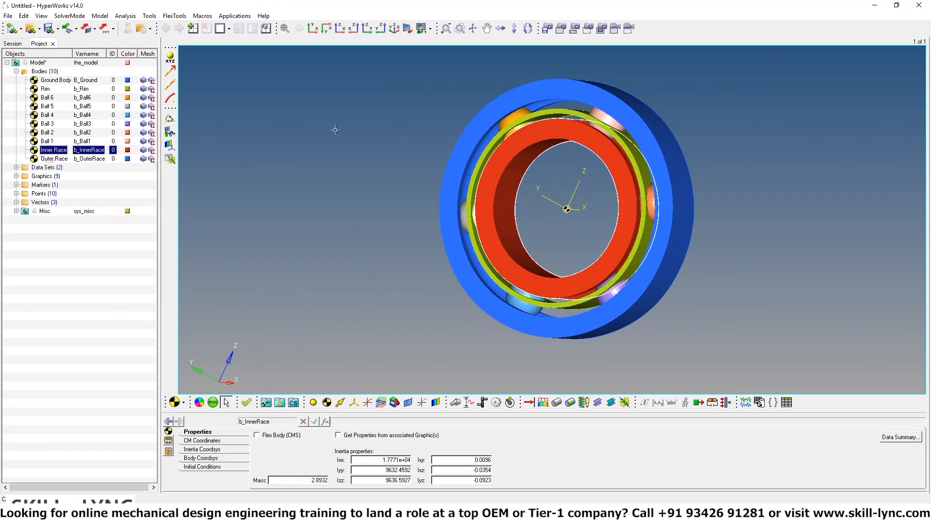
pyautogui.keyDown('ctrl'); pyautogui.moveTo(337, 129); pyautogui.dragTo(405, 127); pyautogui.keyUp('ctrl')
pyautogui.scroll(3, 544, 128)
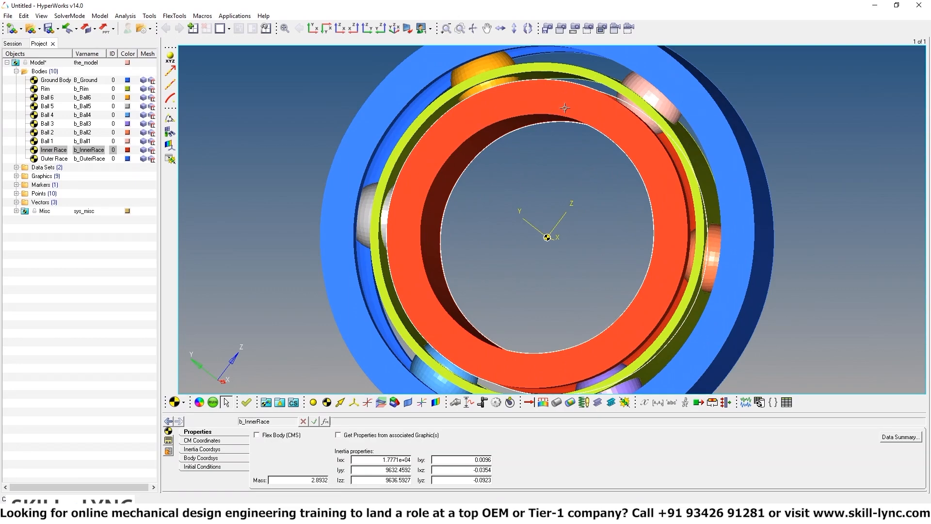
pyautogui.moveTo(587, 107)
pyautogui.keyDown('ctrl'); pyautogui.mouseDown()
pyautogui.moveTo(624, 135)
pyautogui.moveTo(619, 152)
pyautogui.moveTo(615, 101)
pyautogui.moveTo(528, 104)
pyautogui.moveTo(593, 112)
pyautogui.mouseUp(); pyautogui.keyUp('ctrl')
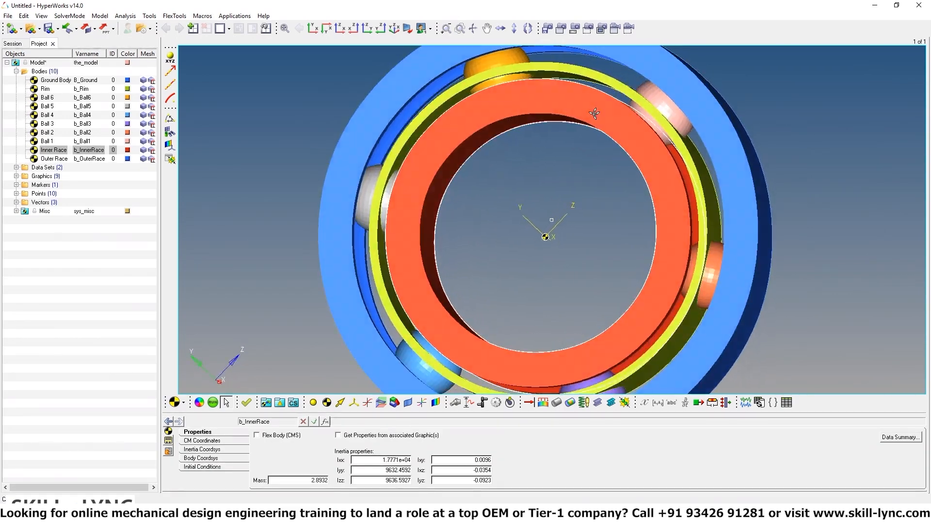
pyautogui.scroll(-3, 530, 113)
pyautogui.scroll(-1, 530, 113)
pyautogui.keyDown('ctrl'); pyautogui.moveTo(530, 115); pyautogui.dragTo(530, 122); pyautogui.keyUp('ctrl')
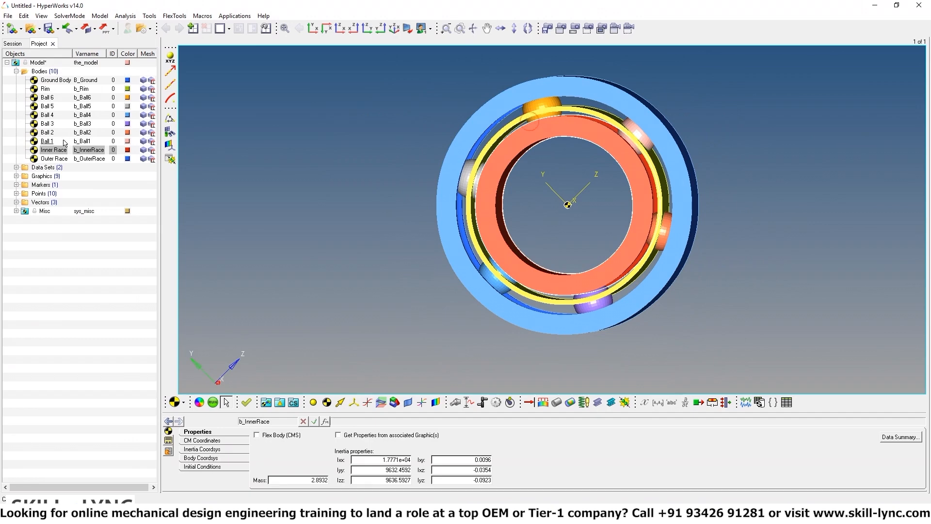
# Examine the Outer Race body and recheck how the Rim sits between the two races
pyautogui.click(54, 159)
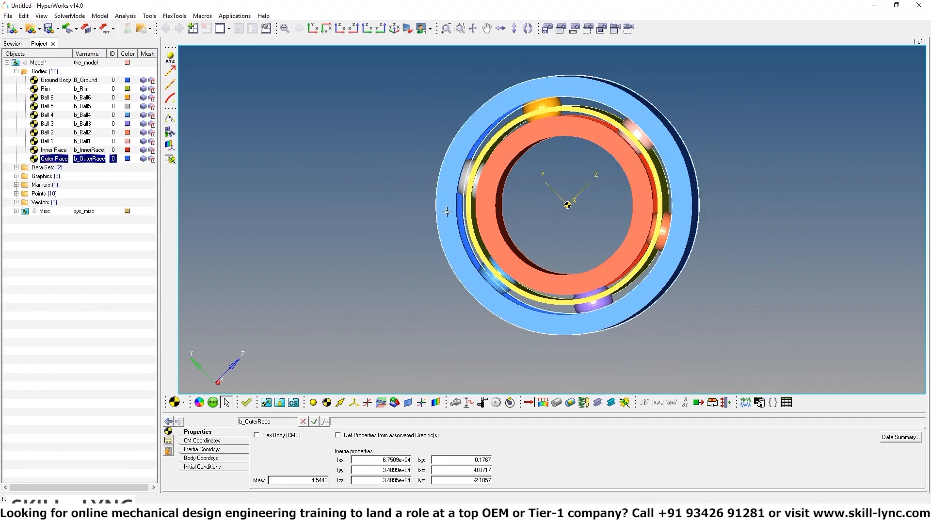
pyautogui.keyDown('ctrl'); pyautogui.moveTo(288, 167); pyautogui.dragTo(301, 187); pyautogui.keyUp('ctrl')
pyautogui.moveTo(367, 190)
pyautogui.keyDown('ctrl'); pyautogui.mouseDown()
pyautogui.moveTo(364, 166)
pyautogui.moveTo(388, 159)
pyautogui.mouseUp(); pyautogui.keyUp('ctrl')
pyautogui.click(45, 89)
pyautogui.keyDown('ctrl'); pyautogui.moveTo(464, 156); pyautogui.dragTo(499, 100, button='middle'); pyautogui.keyUp('ctrl')
pyautogui.moveTo(496, 84)
pyautogui.keyDown('ctrl'); pyautogui.mouseDown()
pyautogui.moveTo(486, 65)
pyautogui.moveTo(451, 53)
pyautogui.mouseUp(); pyautogui.keyUp('ctrl')
pyautogui.keyDown('ctrl'); pyautogui.middleClick(245, 159); pyautogui.keyUp('ctrl')
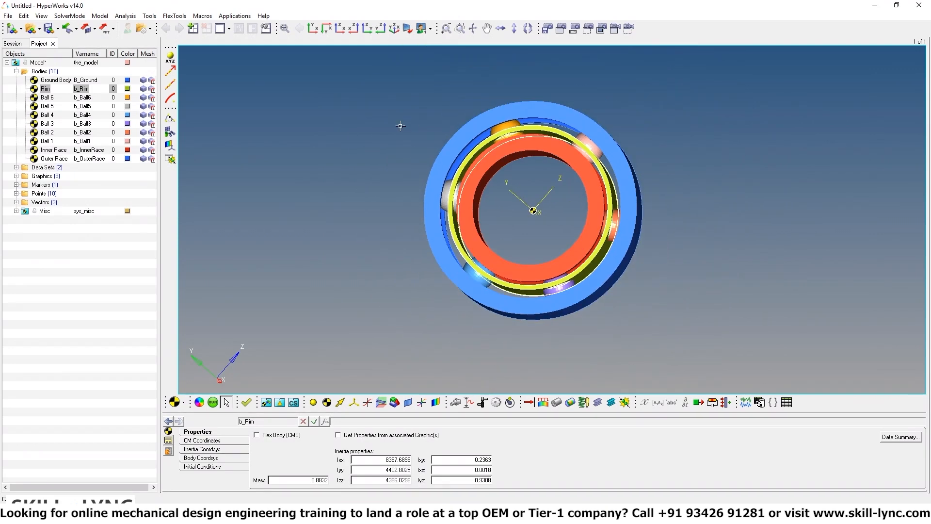
pyautogui.keyDown('ctrl'); pyautogui.moveTo(400, 125); pyautogui.dragTo(427, 140); pyautogui.keyUp('ctrl')
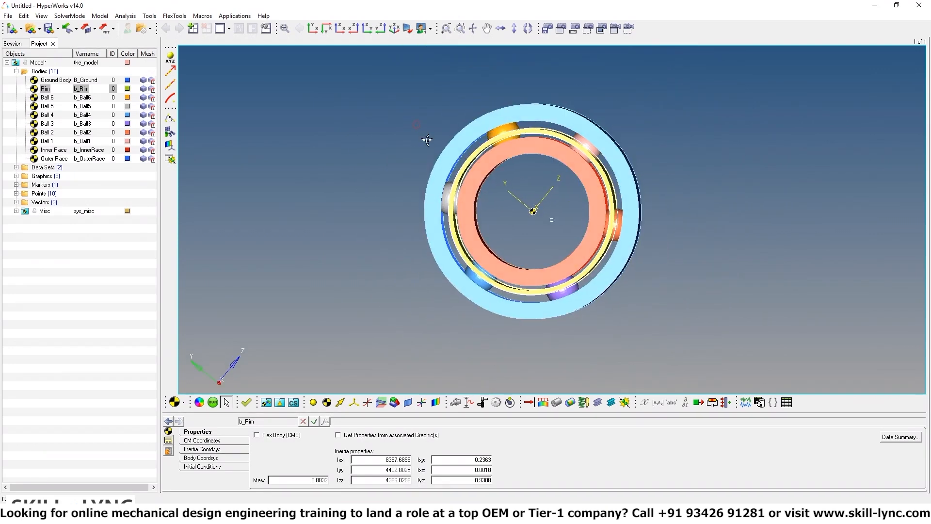
# Examine Ball 1 through Ball 6 one after another, locating each ball in the bearing
pyautogui.click(46, 141)
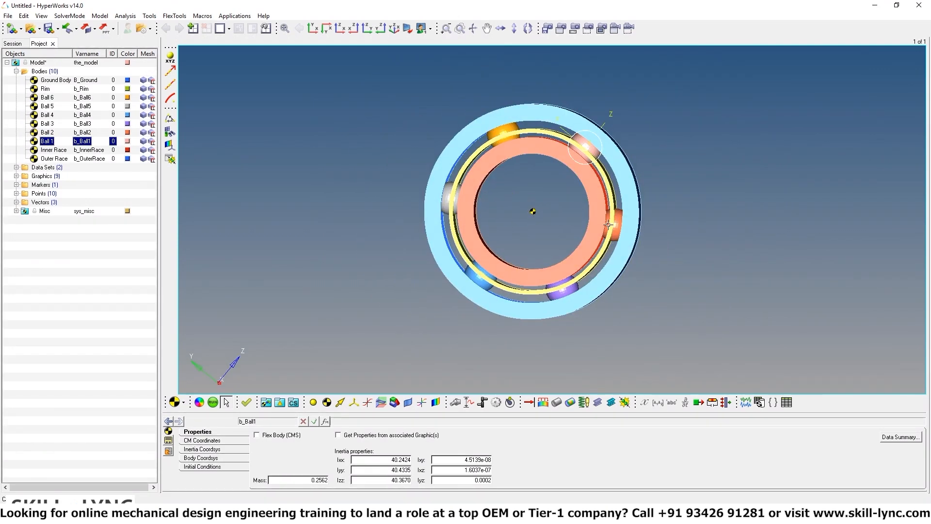
pyautogui.click(47, 132)
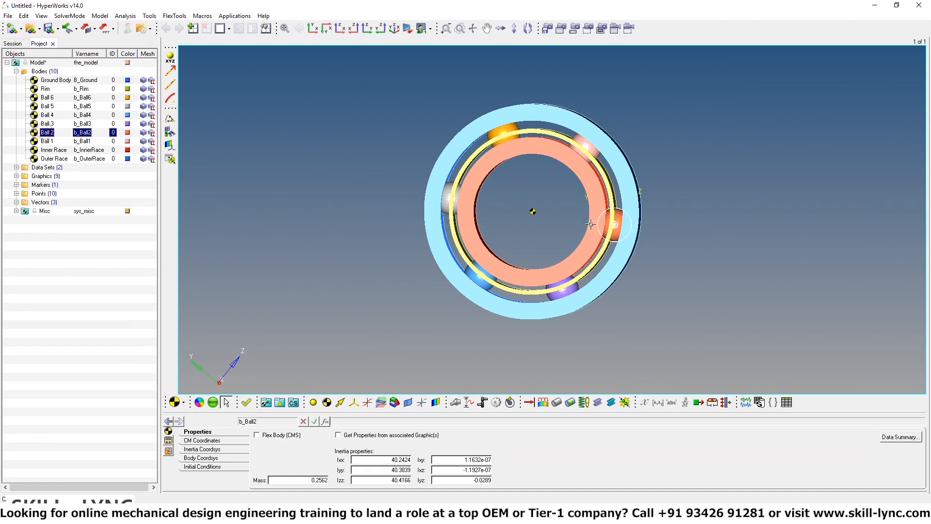
pyautogui.click(47, 124)
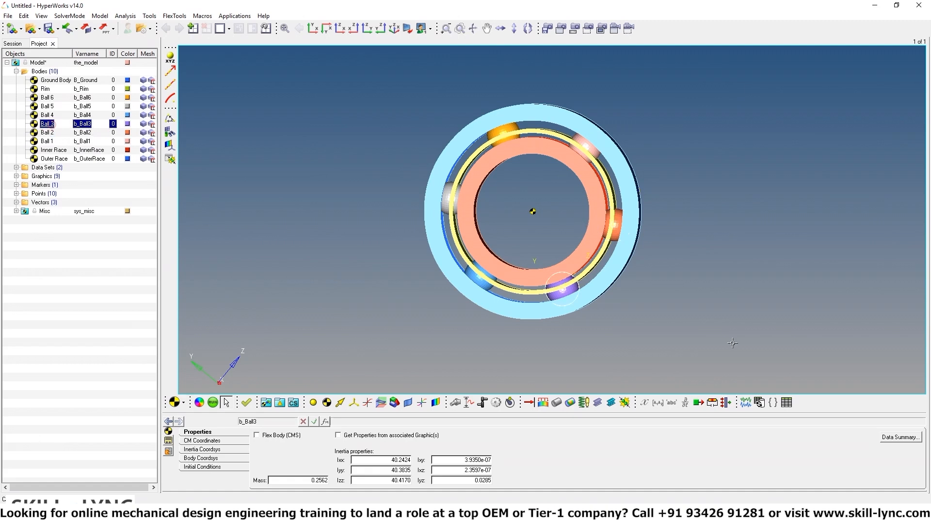
pyautogui.click(48, 115)
pyautogui.click(48, 106)
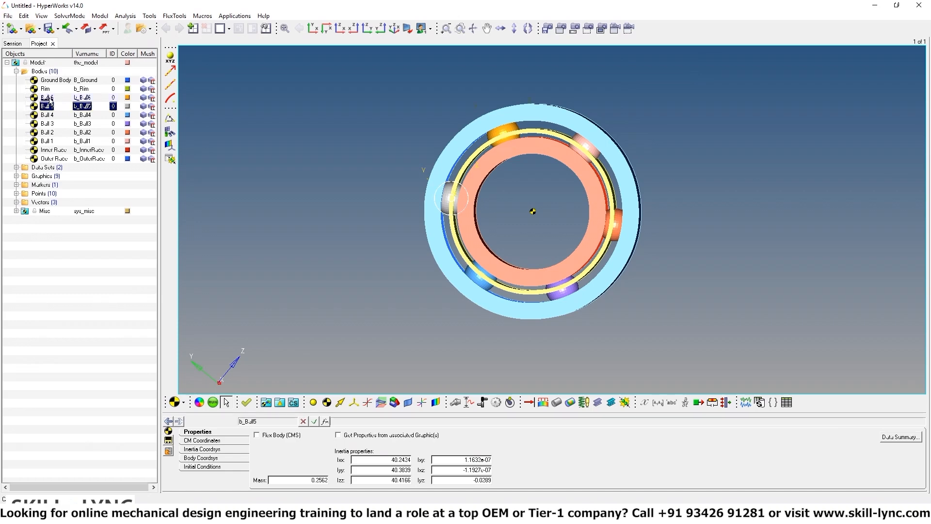
pyautogui.click(50, 99)
pyautogui.moveTo(318, 135)
pyautogui.keyDown('ctrl'); pyautogui.mouseDown()
pyautogui.moveTo(339, 159)
pyautogui.moveTo(325, 137)
pyautogui.mouseUp(); pyautogui.keyUp('ctrl')
pyautogui.keyDown('ctrl'); pyautogui.scroll(2, 357, 147); pyautogui.keyUp('ctrl')
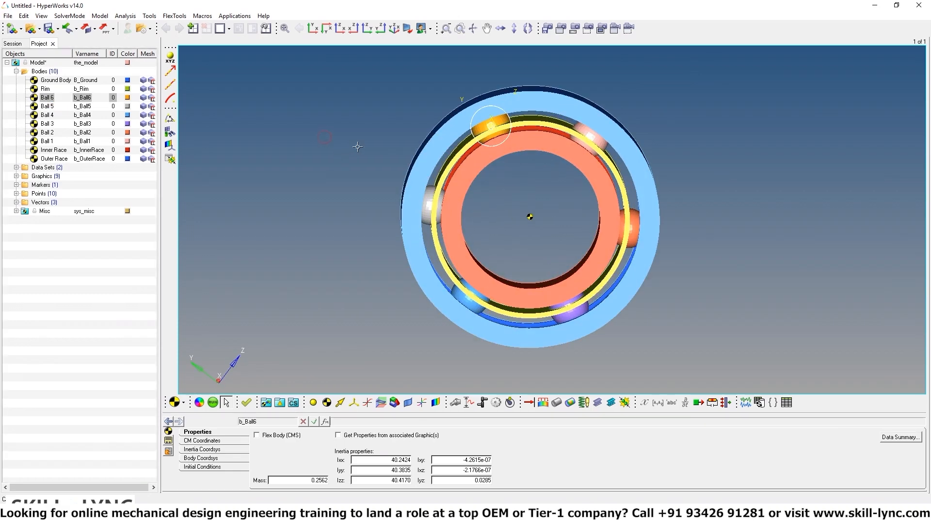
pyautogui.keyDown('ctrl'); pyautogui.moveTo(722, 235); pyautogui.dragTo(709, 238); pyautogui.keyUp('ctrl')
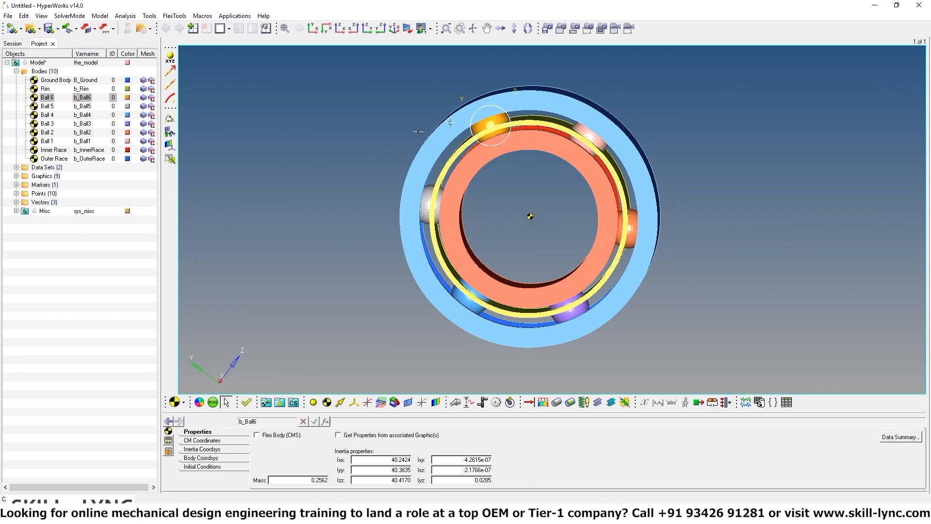
pyautogui.scroll(-4, 329, 126)
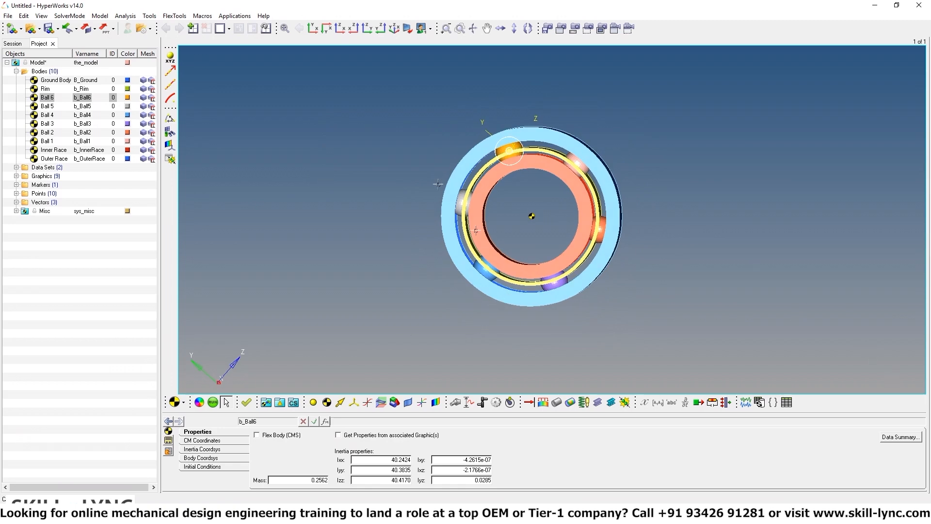
# Save the model under the file name ball_bearing_contact in the chapter11 folder
pyautogui.click(8, 16)
pyautogui.moveTo(27, 73)
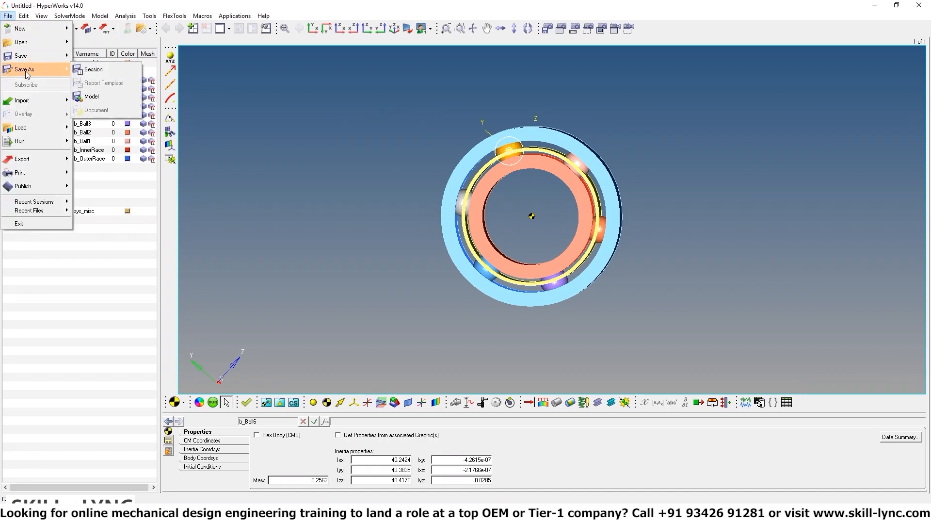
pyautogui.click(90, 94)
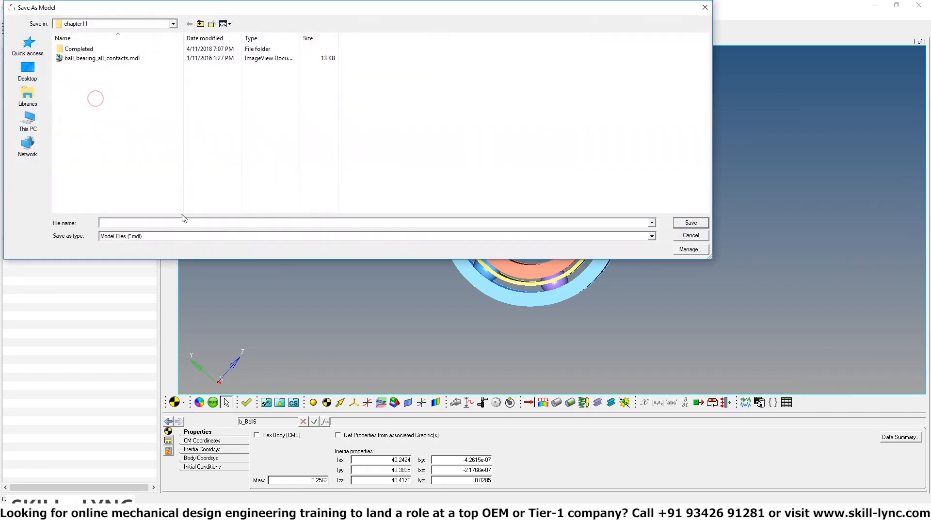
pyautogui.write('b')
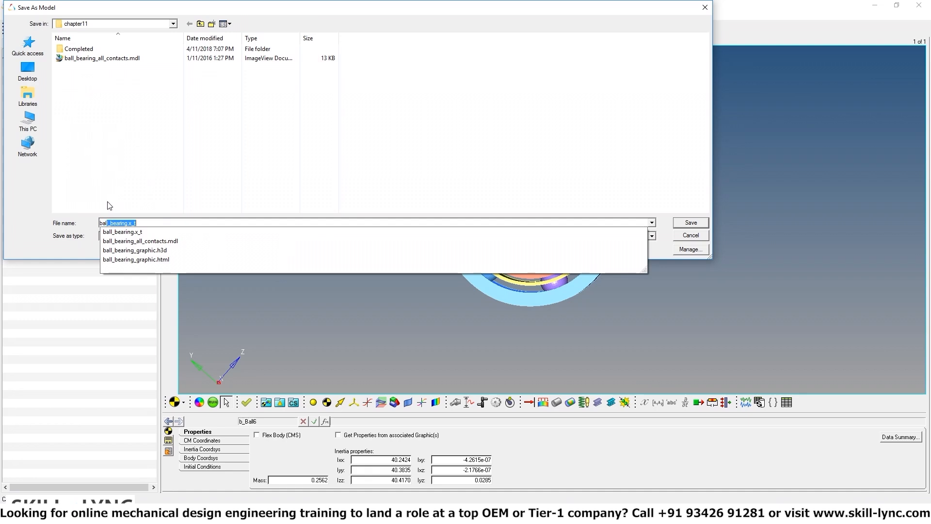
pyautogui.write('all_')
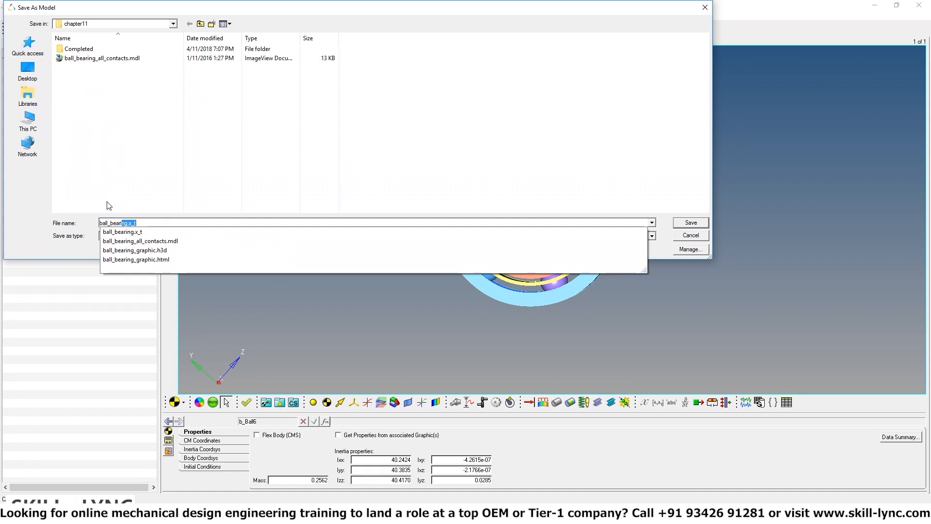
pyautogui.write('bearing_contact')
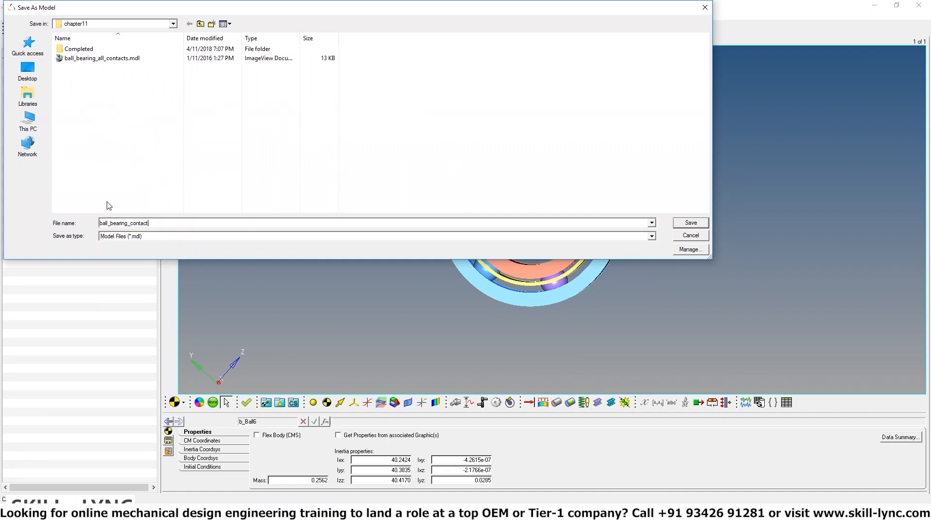
pyautogui.press('Return')
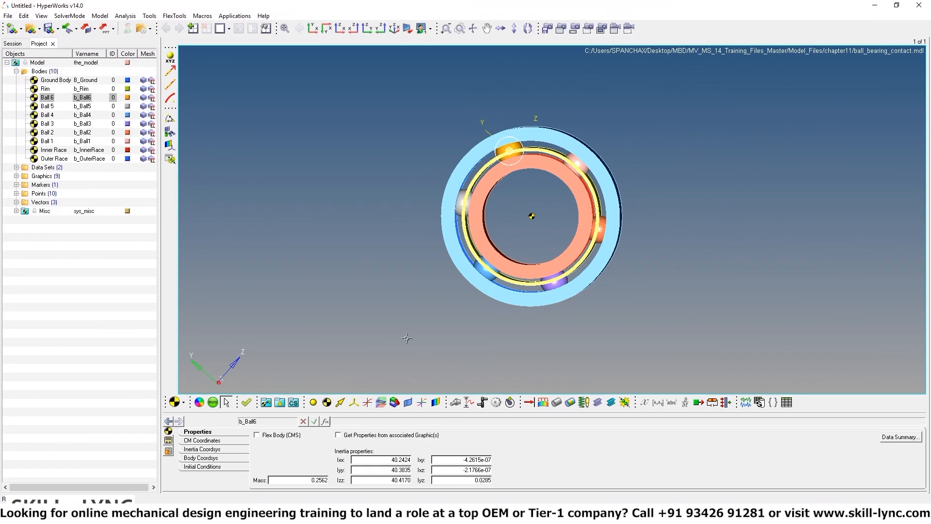
# Select the graphics of the whole model and display them shaded with mesh lines
pyautogui.keyDown('ctrl'); pyautogui.moveTo(407, 338); pyautogui.dragTo(420, 322); pyautogui.keyUp('ctrl')
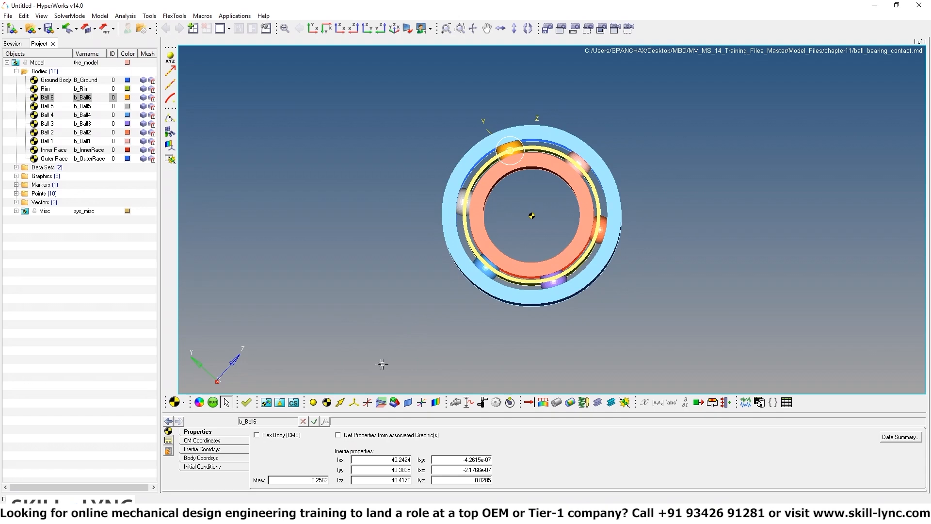
pyautogui.click(199, 402)
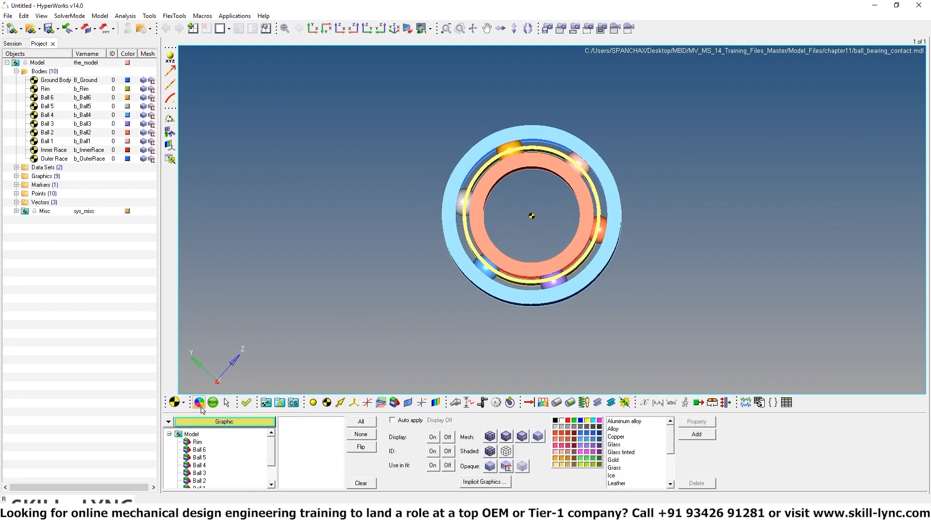
pyautogui.click(194, 435)
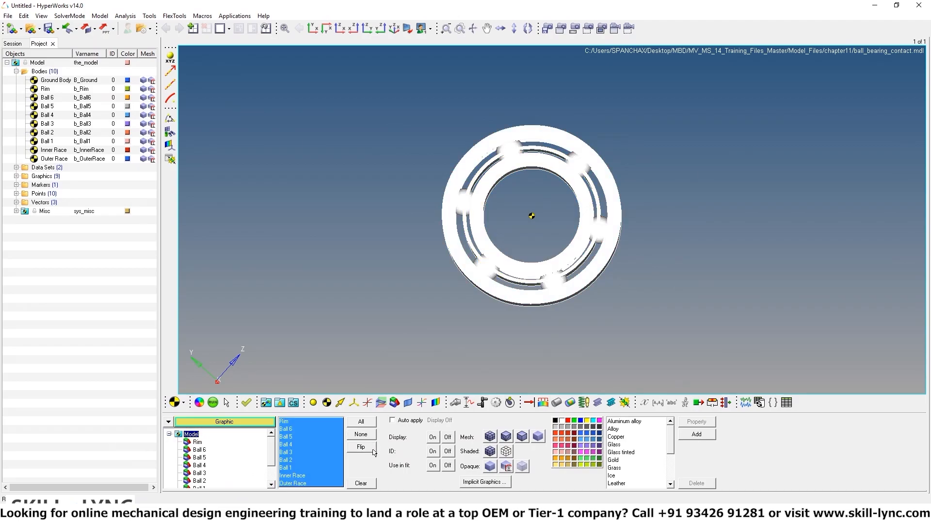
pyautogui.click(490, 436)
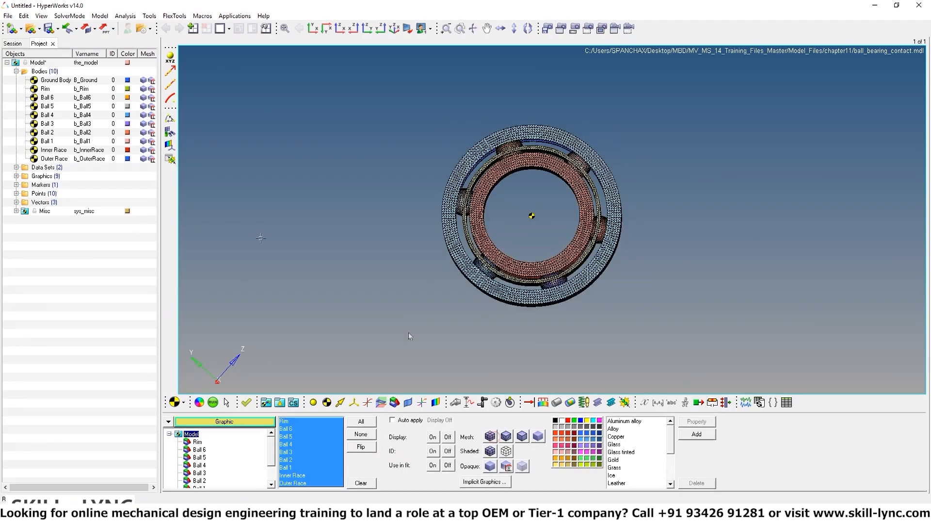
# Examine the surface mesh on the races, rim and balls up close and from several angles
pyautogui.keyDown('ctrl'); pyautogui.moveTo(342, 255); pyautogui.dragTo(463, 141); pyautogui.keyUp('ctrl')
pyautogui.keyDown('ctrl'); pyautogui.scroll(-4, 463, 142); pyautogui.keyUp('ctrl')
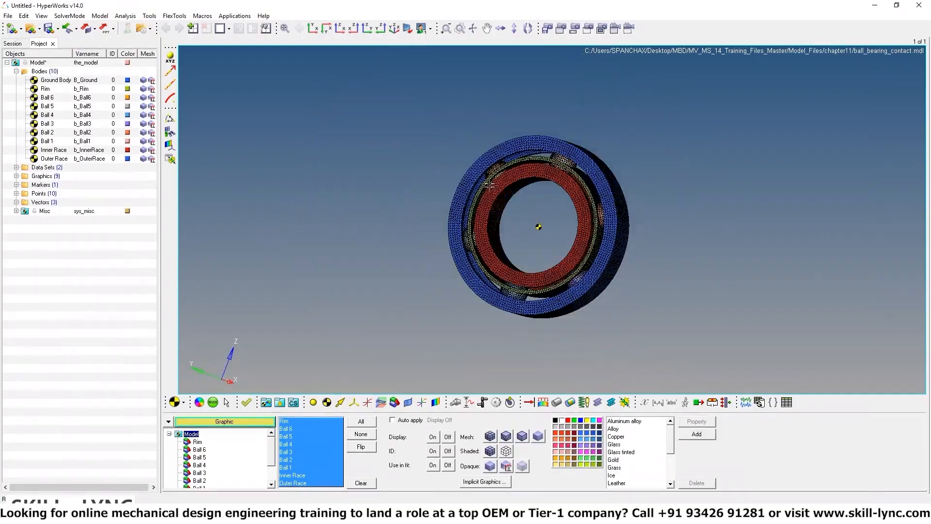
pyautogui.keyDown('ctrl'); pyautogui.moveTo(493, 186); pyautogui.dragTo(726, 179); pyautogui.keyUp('ctrl')
pyautogui.keyDown('ctrl'); pyautogui.scroll(4, 656, 210); pyautogui.keyUp('ctrl')
pyautogui.keyDown('ctrl'); pyautogui.scroll(5, 510, 176); pyautogui.keyUp('ctrl')
pyautogui.keyDown('ctrl'); pyautogui.scroll(-4, 584, 193); pyautogui.keyUp('ctrl')
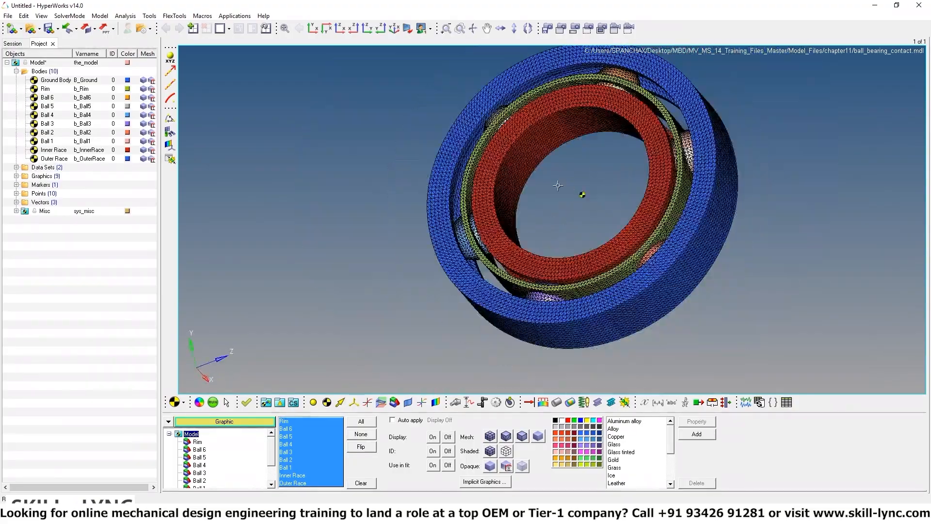
pyautogui.keyDown('ctrl'); pyautogui.moveTo(584, 194); pyautogui.dragTo(395, 130); pyautogui.keyUp('ctrl')
pyautogui.keyDown('ctrl'); pyautogui.scroll(5, 501, 141); pyautogui.keyUp('ctrl')
pyautogui.keyDown('ctrl'); pyautogui.scroll(-3, 501, 141); pyautogui.keyUp('ctrl')
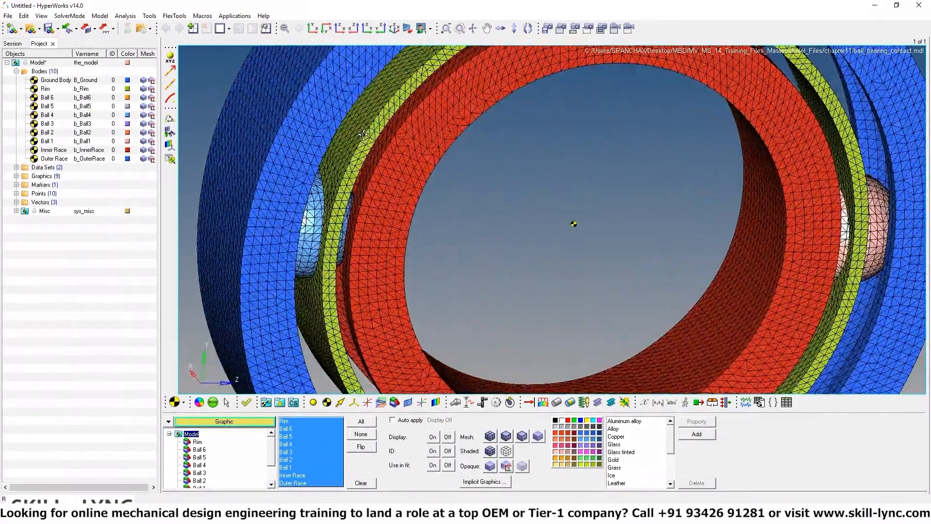
pyautogui.keyDown('ctrl'); pyautogui.scroll(-5, 546, 165); pyautogui.keyUp('ctrl')
pyautogui.keyDown('ctrl'); pyautogui.moveTo(545, 141); pyautogui.dragTo(619, 206); pyautogui.keyUp('ctrl')
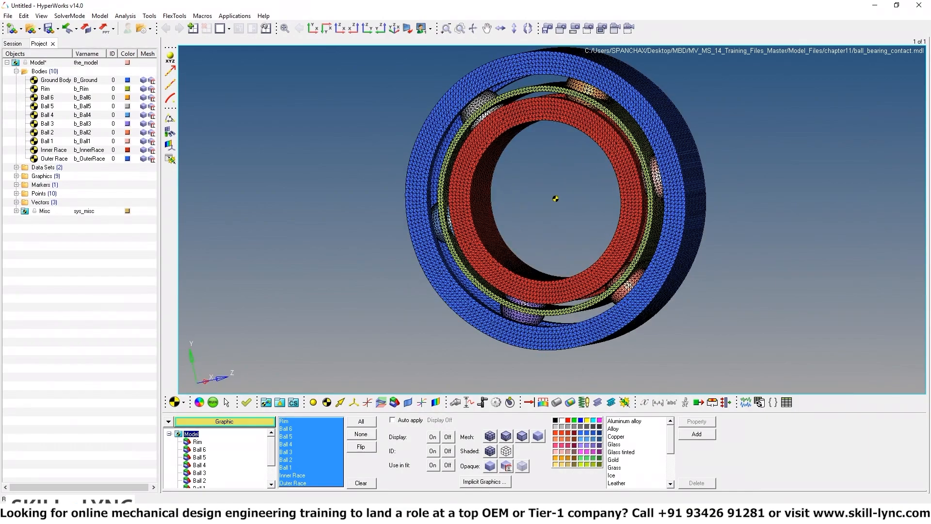
pyautogui.keyDown('ctrl'); pyautogui.moveTo(703, 194); pyautogui.dragTo(754, 216); pyautogui.keyUp('ctrl')
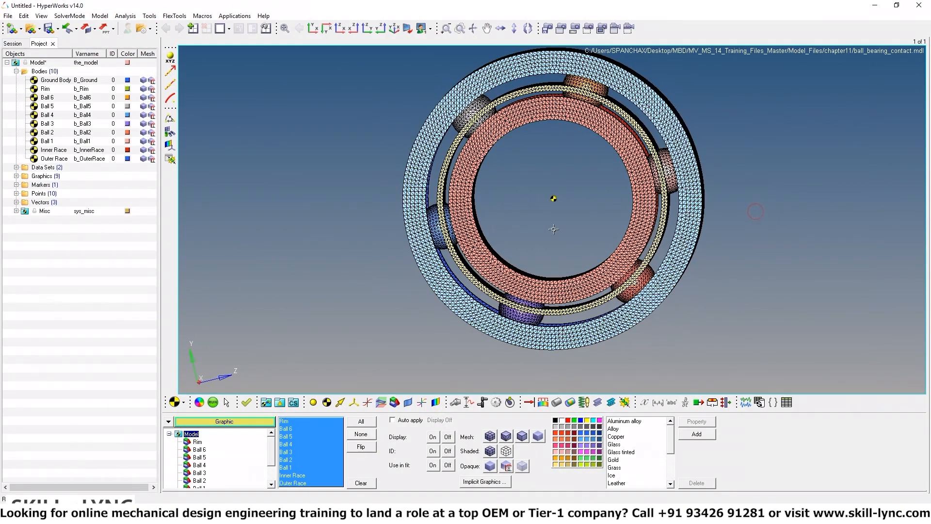
pyautogui.keyDown('ctrl'); pyautogui.moveTo(567, 191); pyautogui.dragTo(554, 241, button='right'); pyautogui.keyUp('ctrl')
pyautogui.keyDown('ctrl'); pyautogui.scroll(-2, 552, 225); pyautogui.keyUp('ctrl')
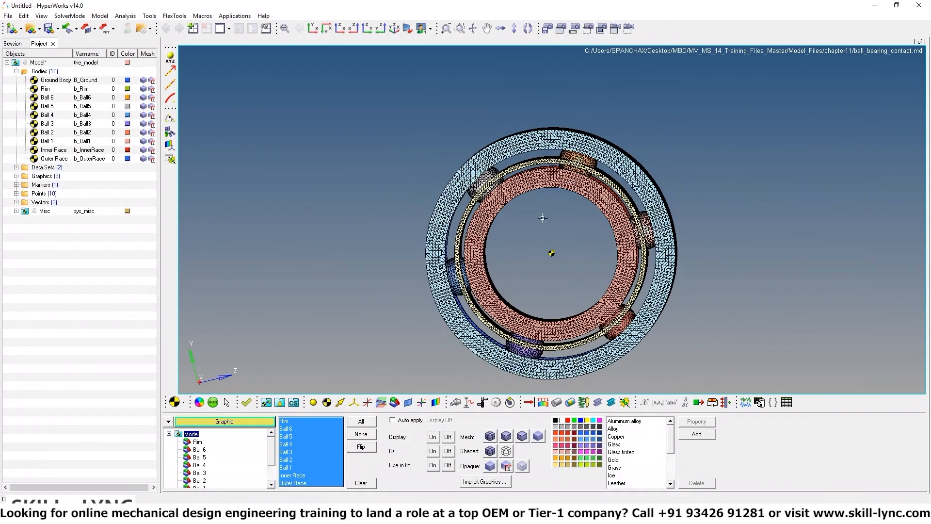
pyautogui.keyDown('ctrl'); pyautogui.moveTo(469, 150); pyautogui.dragTo(467, 122, button='right'); pyautogui.keyUp('ctrl')
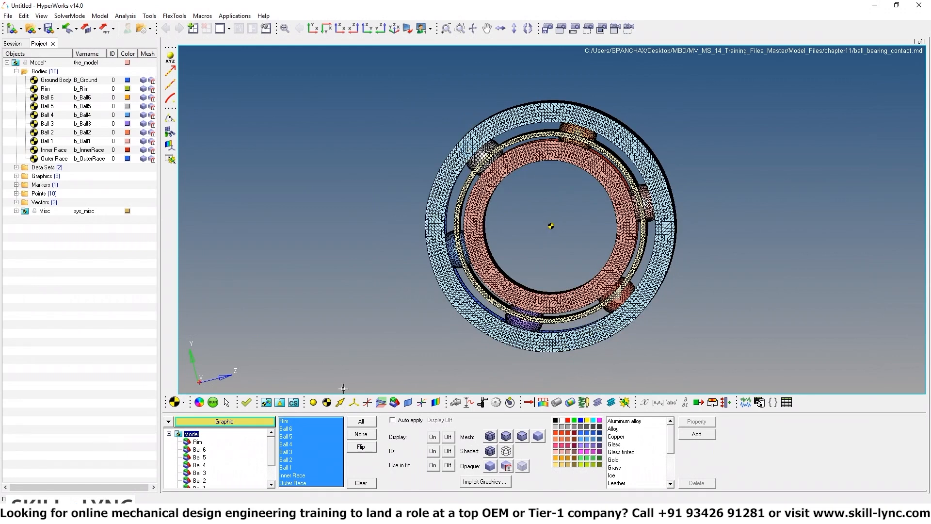
# Add a single fixed joint labelled Fix_Outer_Race with the variable name j_fix_out_race
pyautogui.click(456, 403)
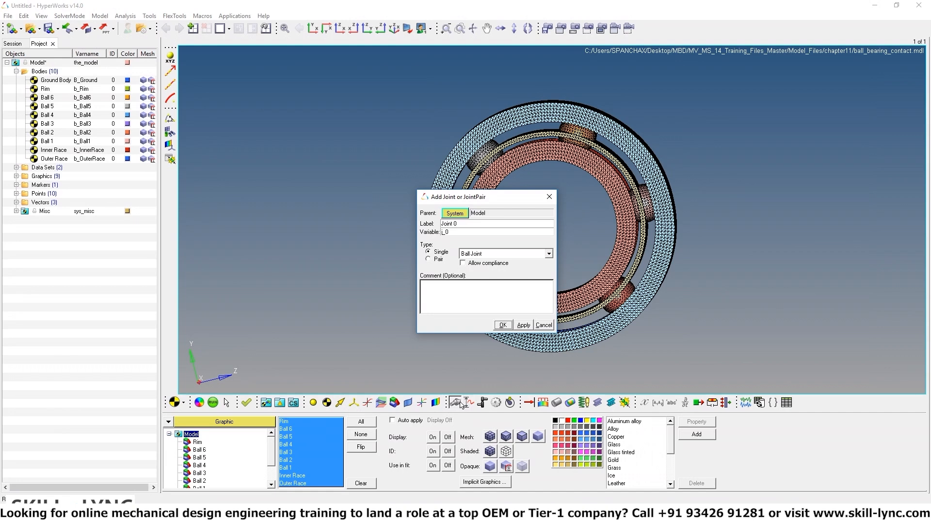
pyautogui.moveTo(468, 226); pyautogui.dragTo(437, 226)
pyautogui.write('F')
pyautogui.press('BackSpace')
pyautogui.click(502, 254)
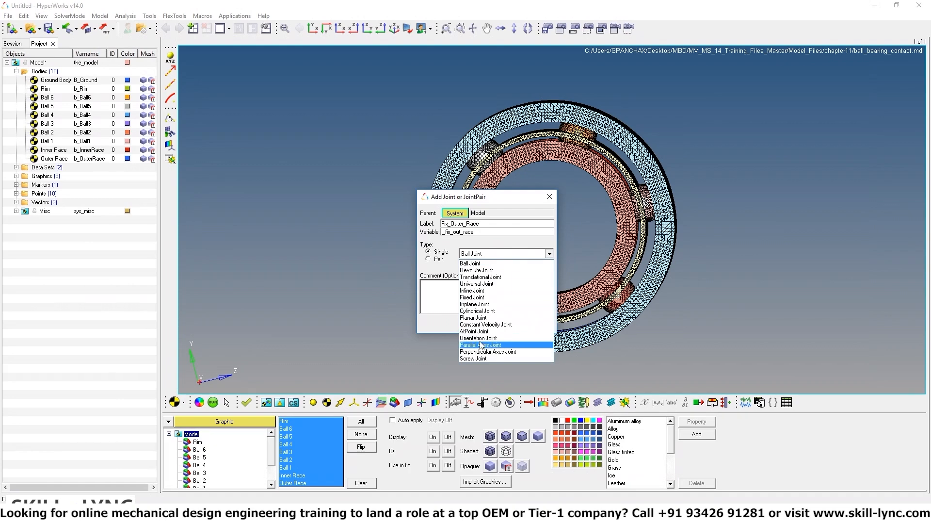
pyautogui.click(476, 297)
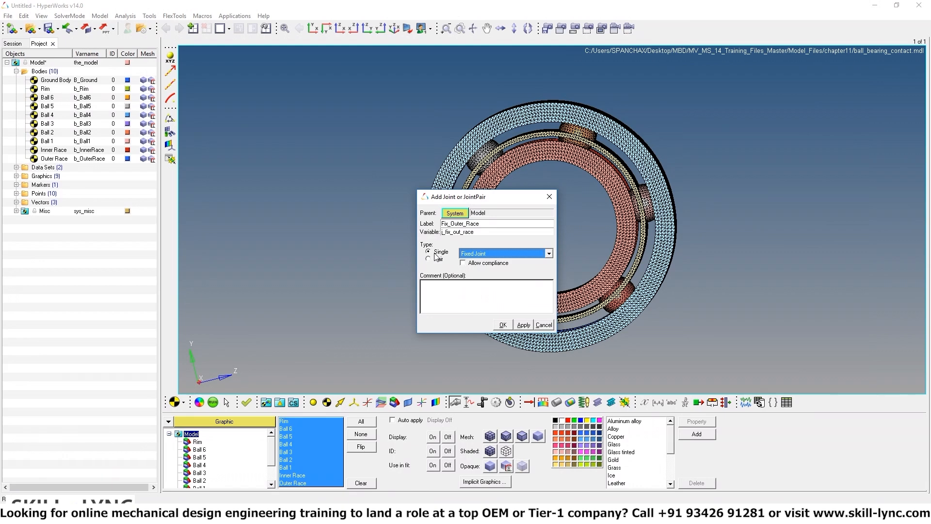
pyautogui.click(503, 326)
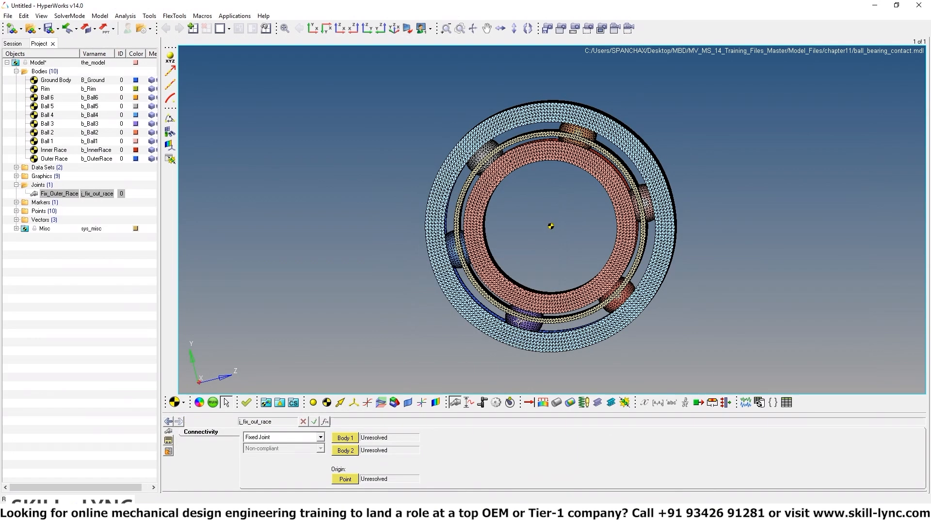
# Connect the Fix_Outer_Race joint between Outer Race and Ground Body, with its origin at Outer Race CG
pyautogui.doubleClick(345, 438)
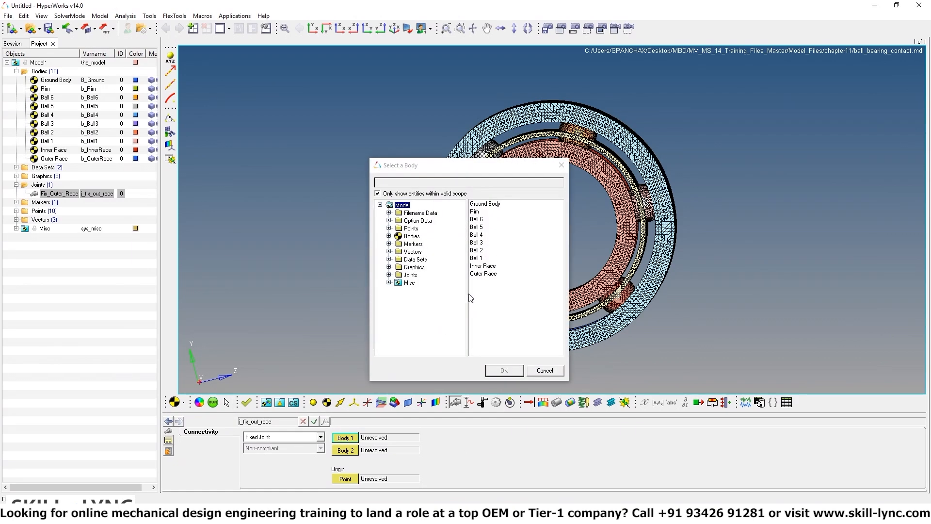
pyautogui.click(483, 274)
pyautogui.click(506, 372)
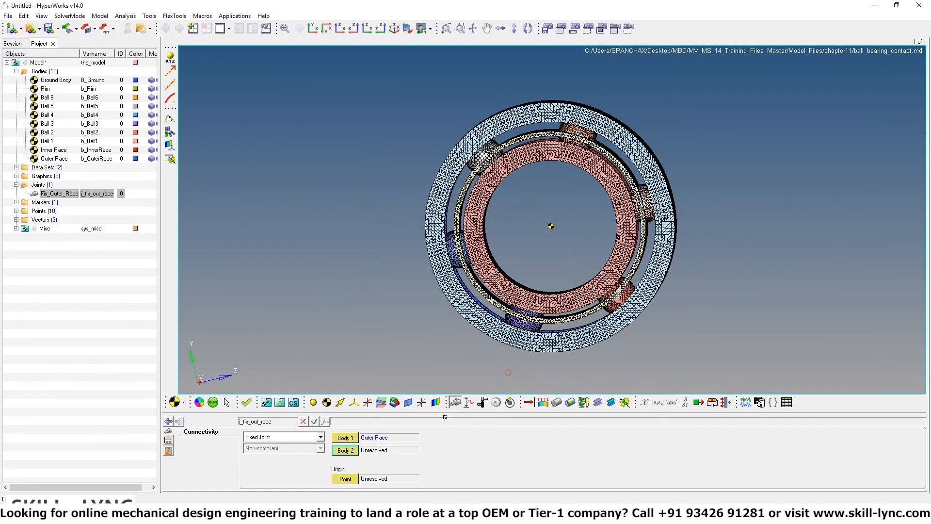
pyautogui.click(342, 451)
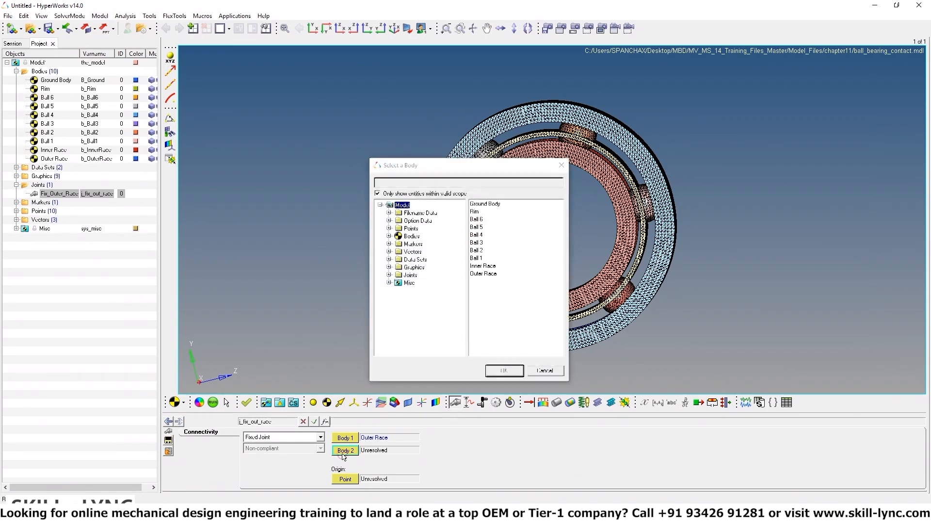
pyautogui.click(492, 207)
pyautogui.click(517, 371)
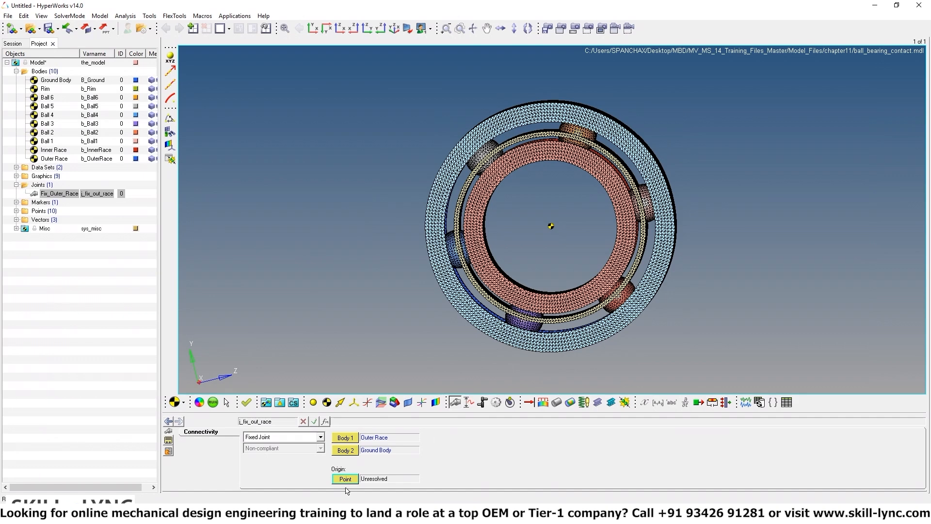
pyautogui.click(345, 479)
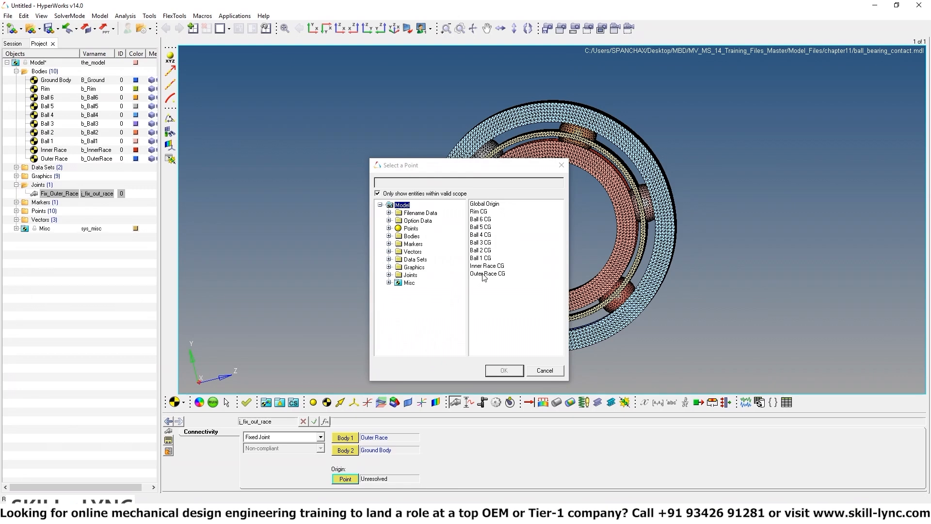
pyautogui.click(483, 274)
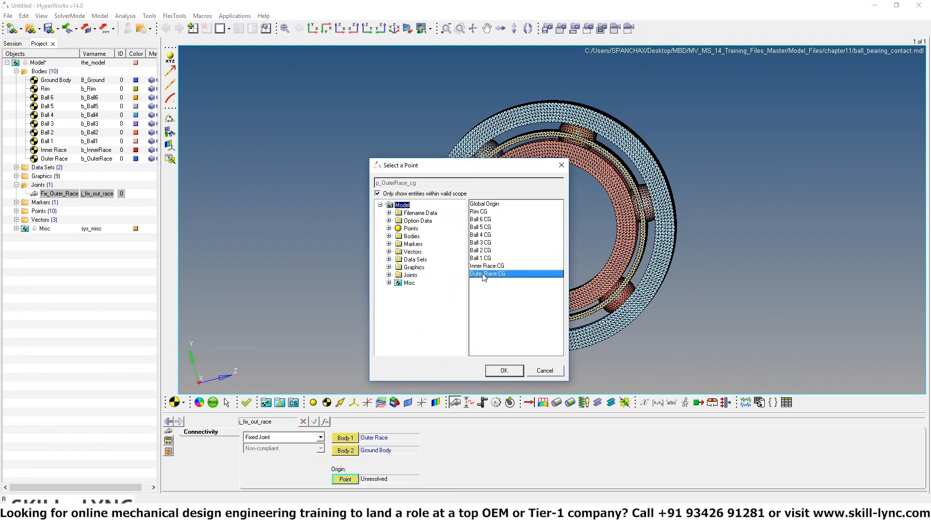
pyautogui.click(502, 371)
pyautogui.keyDown('ctrl'); pyautogui.moveTo(587, 246); pyautogui.dragTo(588, 244); pyautogui.keyUp('ctrl')
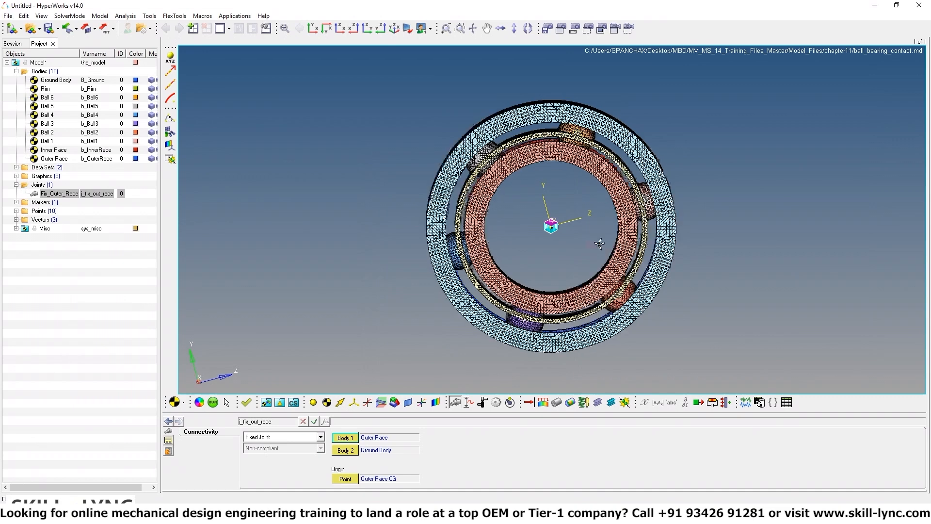
pyautogui.keyDown('ctrl'); pyautogui.scroll(2, 589, 244); pyautogui.keyUp('ctrl')
pyautogui.keyDown('ctrl'); pyautogui.scroll(-1, 544, 218); pyautogui.keyUp('ctrl')
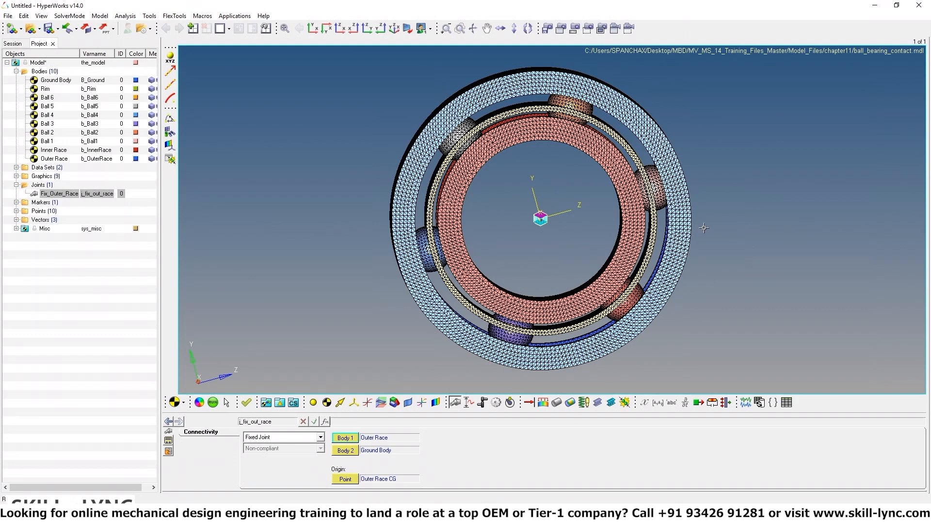
pyautogui.click(682, 225)
pyautogui.keyDown('ctrl'); pyautogui.moveTo(752, 213); pyautogui.dragTo(738, 220); pyautogui.keyUp('ctrl')
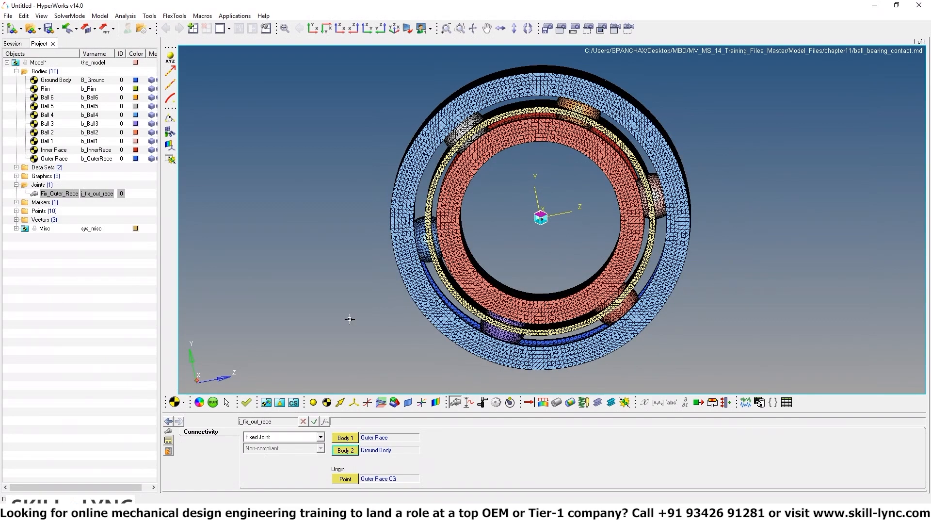
pyautogui.keyDown('ctrl'); pyautogui.moveTo(354, 290); pyautogui.dragTo(363, 291); pyautogui.keyUp('ctrl')
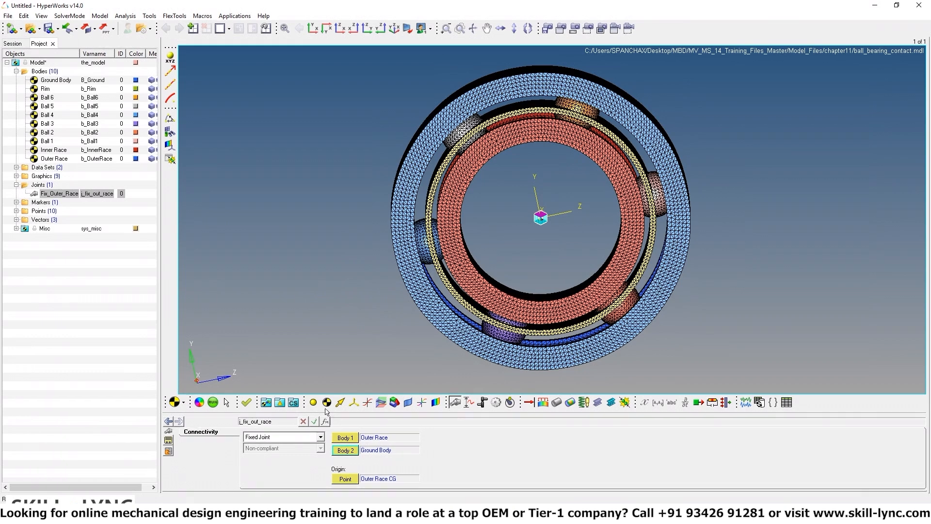
# Add a single revolute joint labelled Rim Joint with the variable name j_rim
pyautogui.click(455, 402)
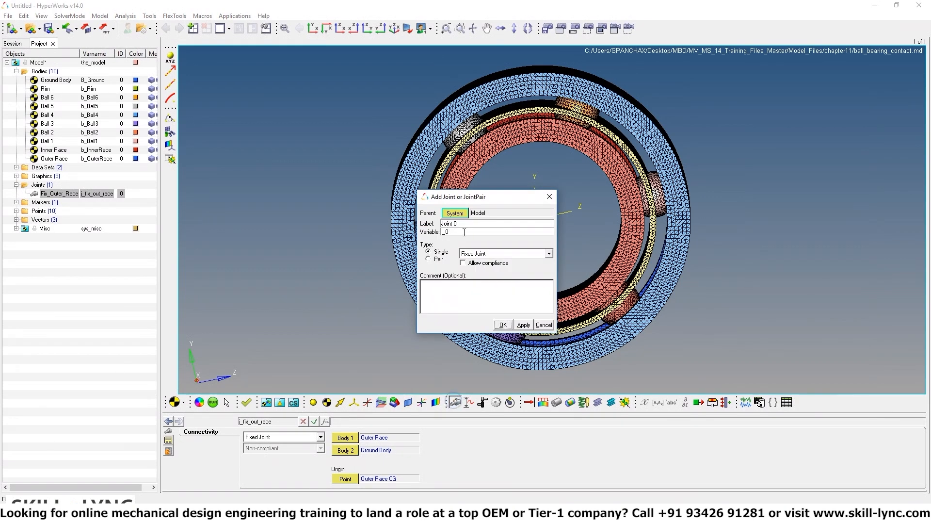
pyautogui.moveTo(460, 224); pyautogui.dragTo(383, 216)
pyautogui.write('Ri')
pyautogui.press('BackSpace')
pyautogui.press('BackSpace')
pyautogui.click(485, 253)
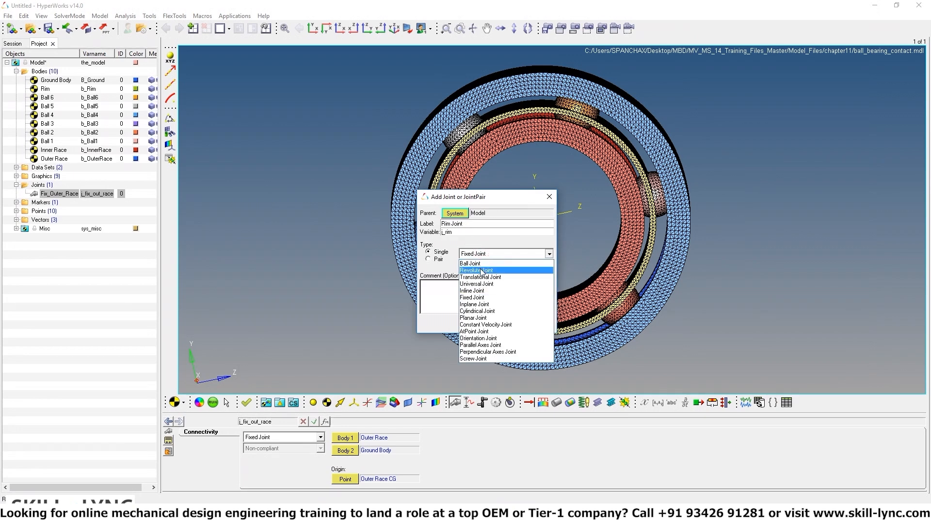
pyautogui.click(482, 270)
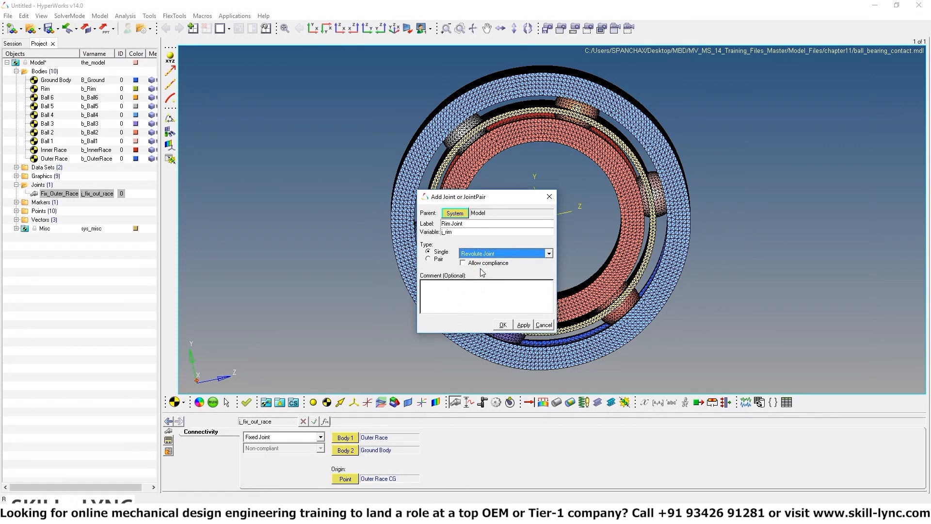
pyautogui.click(503, 325)
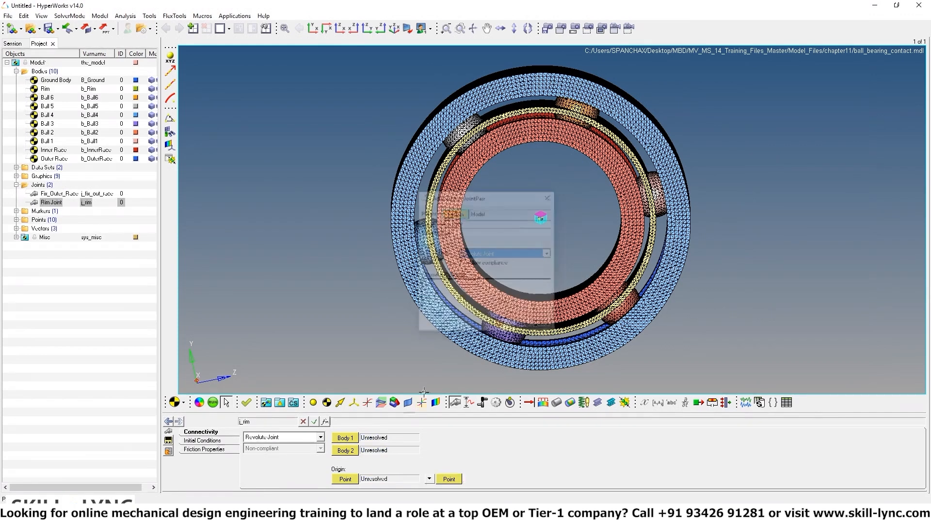
# Connect the Rim Joint between Rim and Ground Body, with its origin at Rim CG
pyautogui.doubleClick(345, 437)
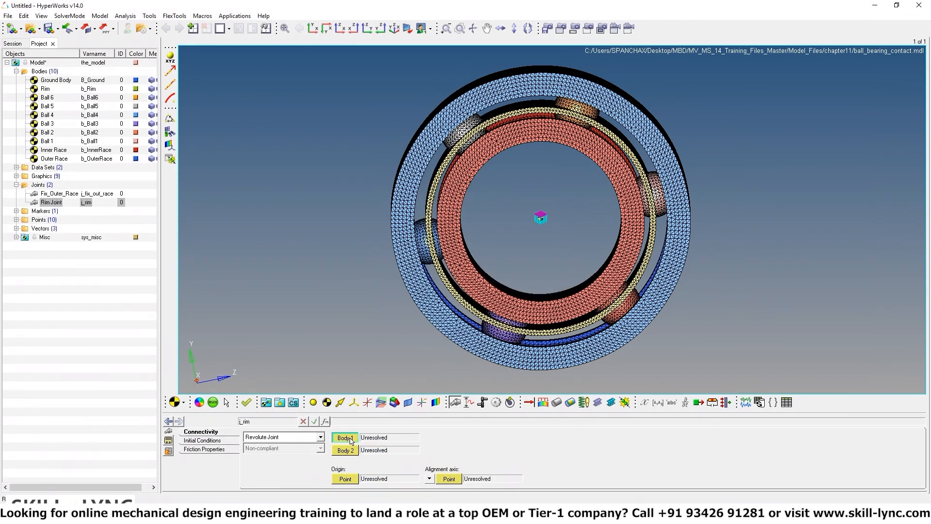
pyautogui.click(477, 212)
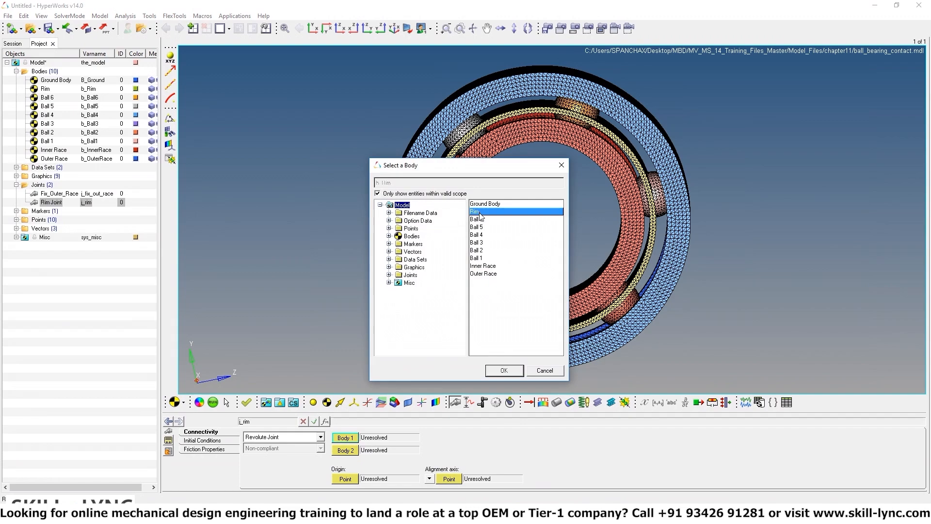
pyautogui.click(504, 370)
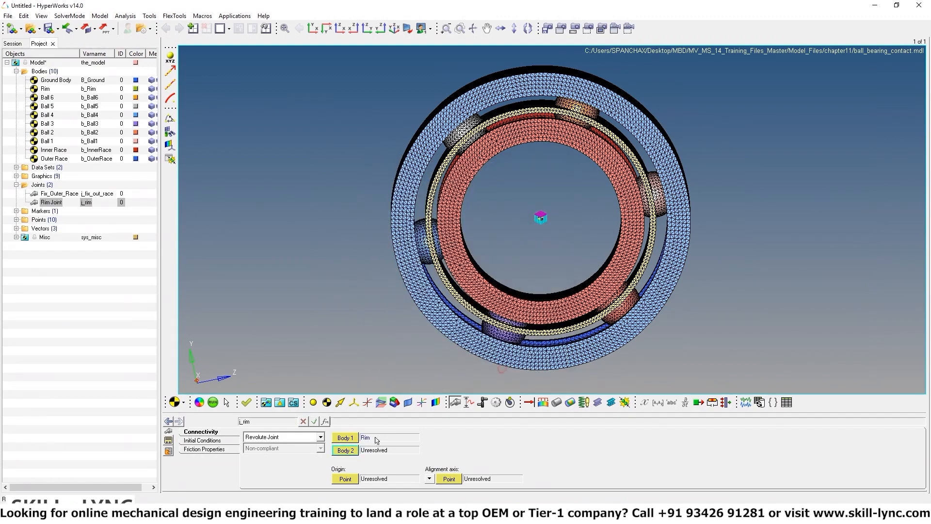
pyautogui.doubleClick(348, 451)
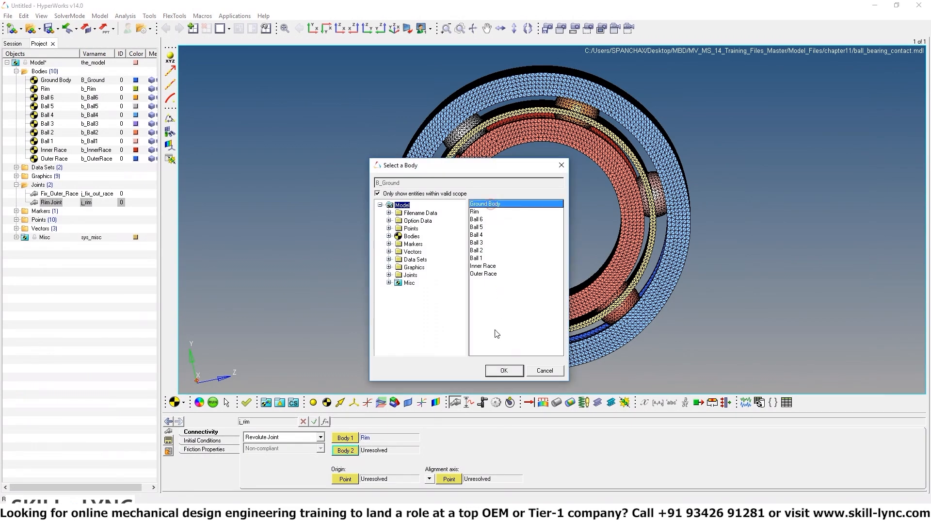
pyautogui.click(504, 371)
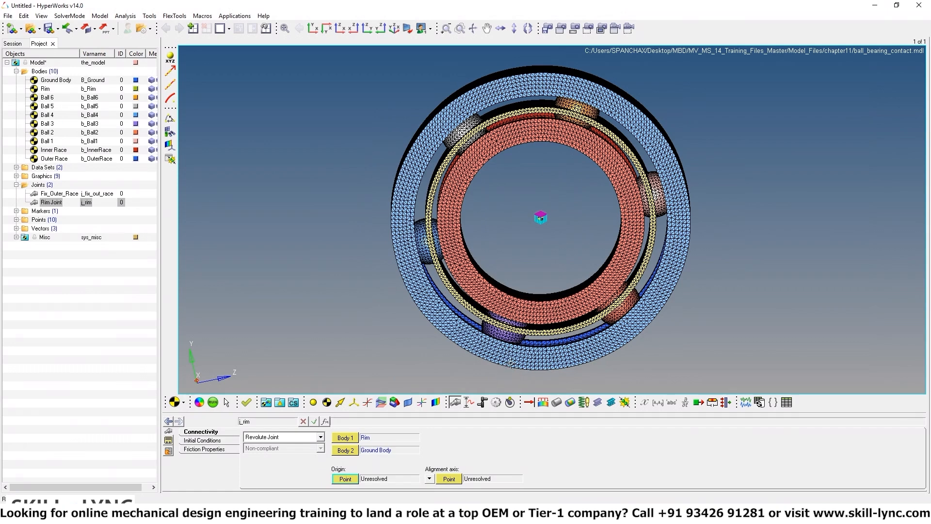
pyautogui.doubleClick(344, 479)
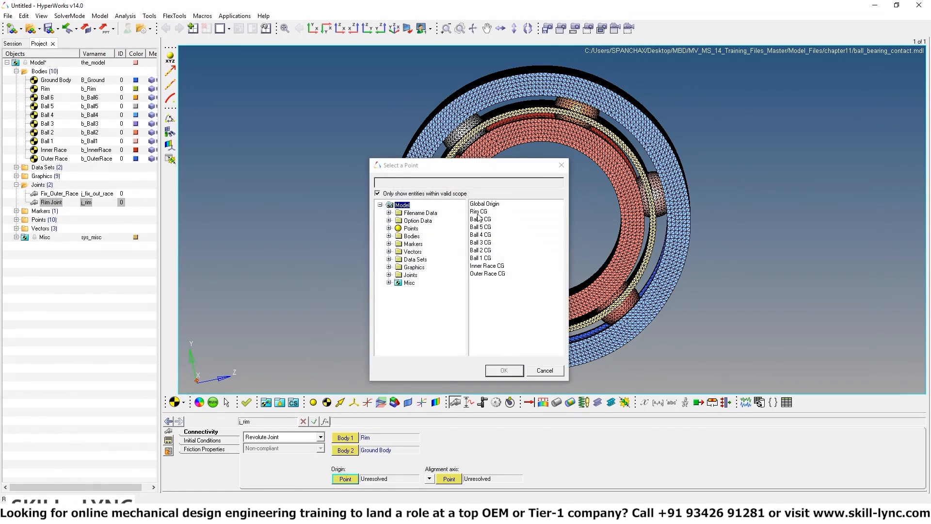
pyautogui.click(478, 212)
pyautogui.click(497, 372)
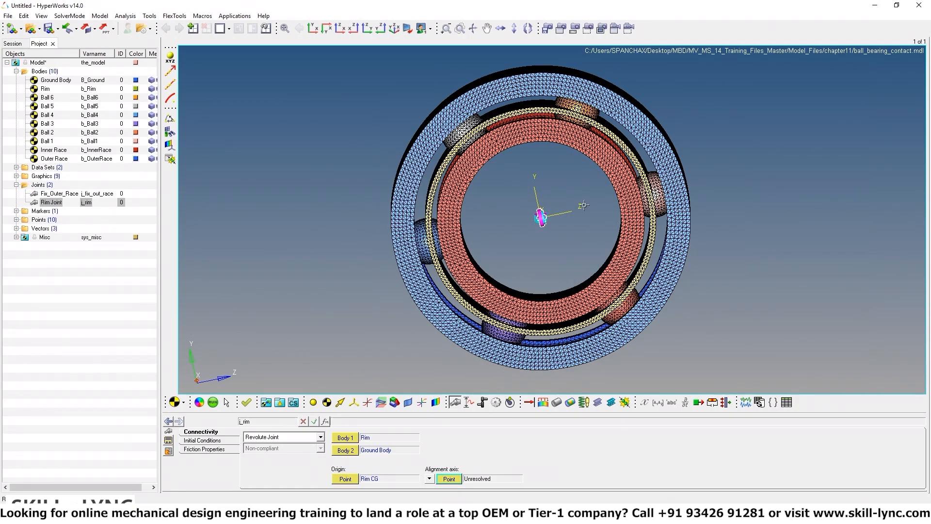
# Align the Rim Joint's axis by vector, using Global X
pyautogui.keyDown('ctrl'); pyautogui.moveTo(575, 212); pyautogui.dragTo(516, 205); pyautogui.keyUp('ctrl')
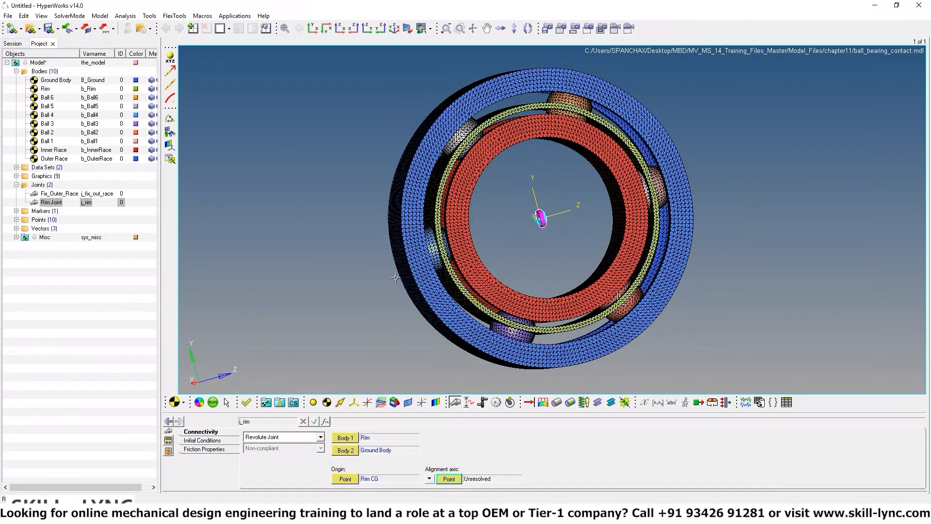
pyautogui.keyDown('ctrl'); pyautogui.moveTo(244, 279); pyautogui.dragTo(310, 186); pyautogui.keyUp('ctrl')
pyautogui.keyDown('ctrl'); pyautogui.moveTo(283, 358); pyautogui.dragTo(176, 359); pyautogui.keyUp('ctrl')
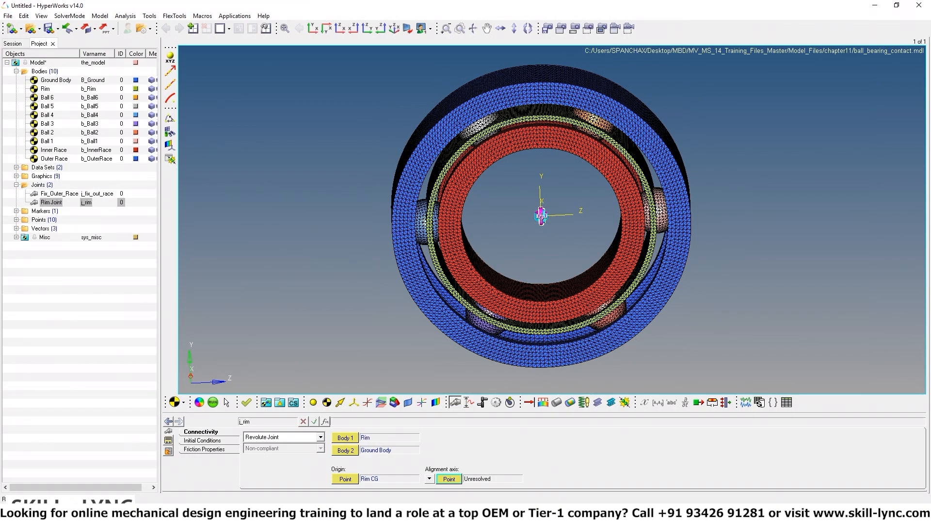
pyautogui.keyDown('ctrl'); pyautogui.moveTo(547, 221); pyautogui.dragTo(527, 228); pyautogui.keyUp('ctrl')
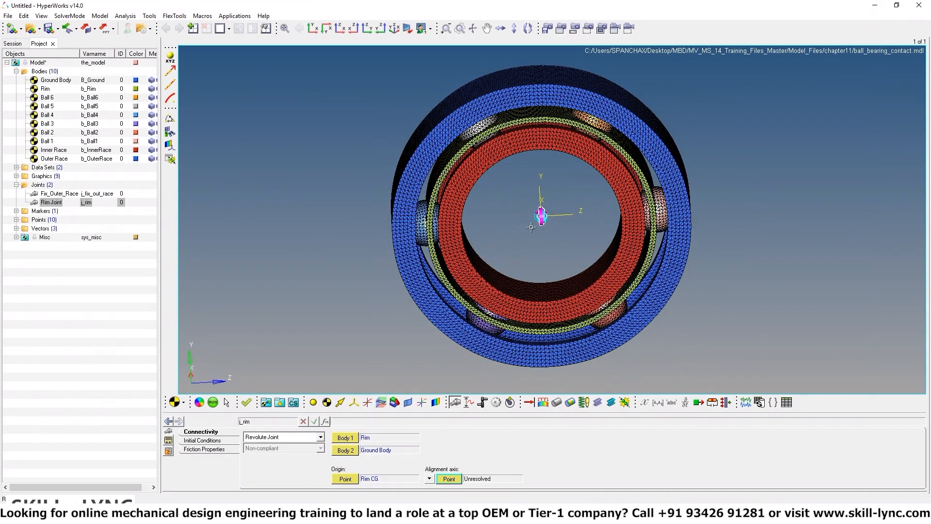
pyautogui.keyDown('ctrl'); pyautogui.click(527, 237); pyautogui.keyUp('ctrl')
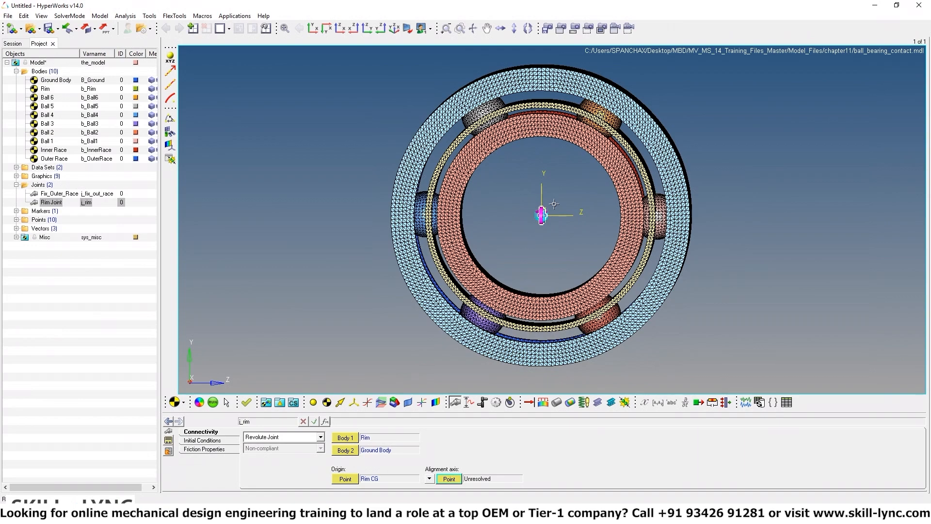
pyautogui.keyDown('ctrl'); pyautogui.moveTo(521, 236); pyautogui.dragTo(506, 222); pyautogui.keyUp('ctrl')
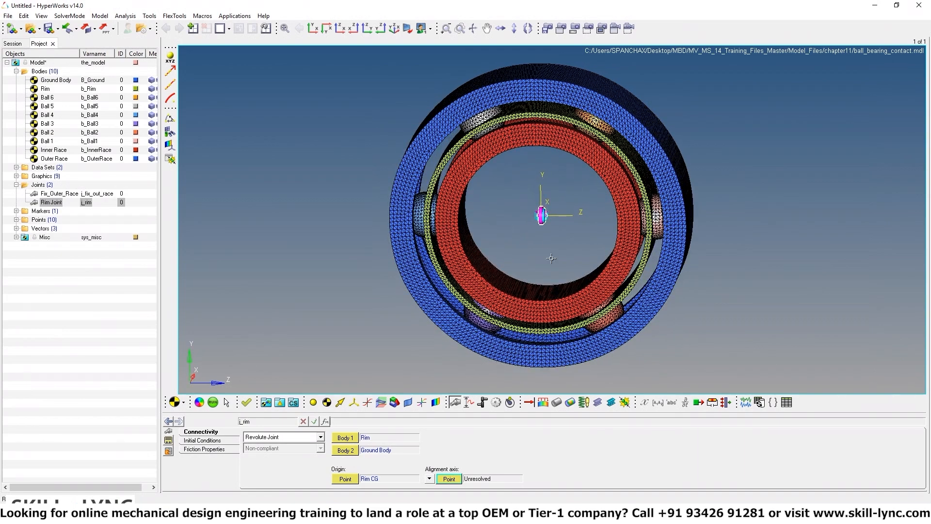
pyautogui.click(429, 479)
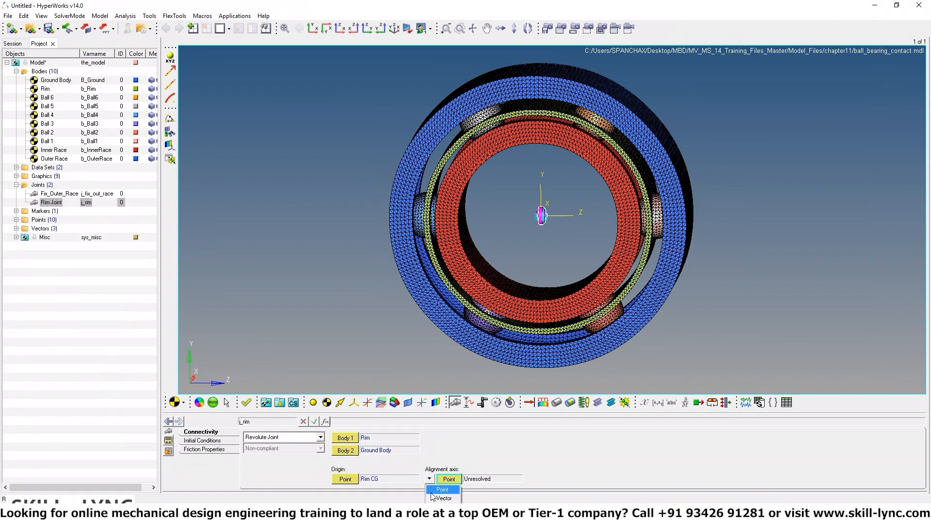
pyautogui.click(444, 498)
pyautogui.click(451, 477)
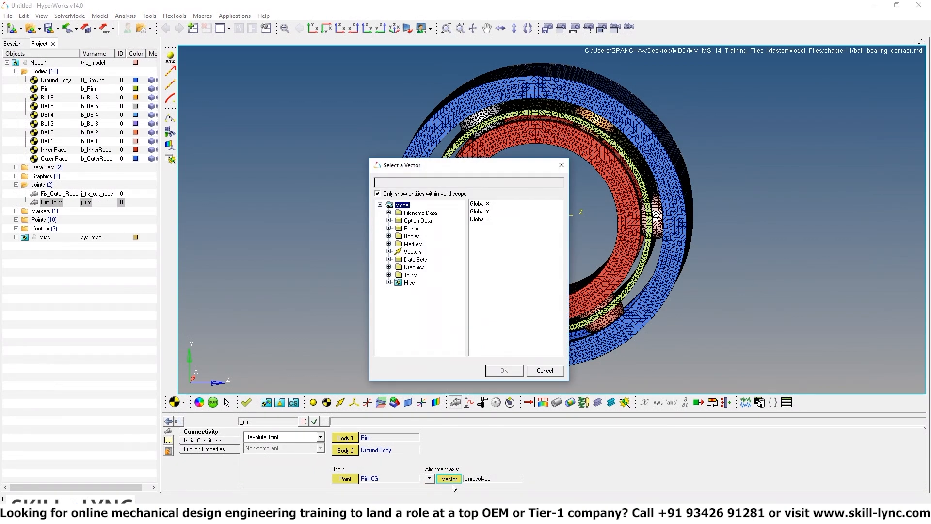
pyautogui.click(481, 204)
pyautogui.click(502, 370)
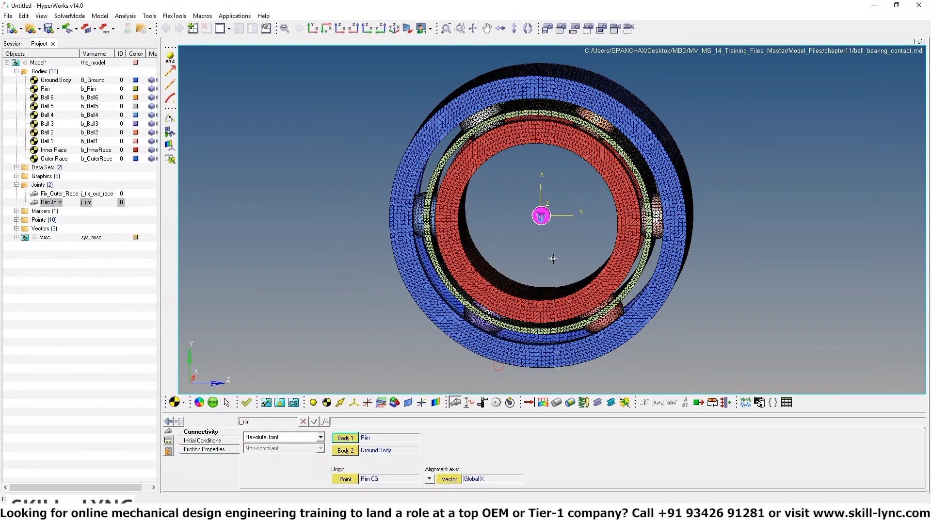
# Examine the Rim Joint's position and axis orientation within the bearing from several angles
pyautogui.keyDown('ctrl'); pyautogui.moveTo(553, 258); pyautogui.dragTo(407, 197); pyautogui.keyUp('ctrl')
pyautogui.keyDown('ctrl'); pyautogui.scroll(-3, 562, 222); pyautogui.keyUp('ctrl')
pyautogui.moveTo(562, 221)
pyautogui.keyDown('ctrl'); pyautogui.mouseDown()
pyautogui.moveTo(562, 206)
pyautogui.moveTo(513, 221)
pyautogui.moveTo(512, 235)
pyautogui.moveTo(633, 237)
pyautogui.moveTo(613, 260)
pyautogui.moveTo(579, 214)
pyautogui.mouseUp(); pyautogui.keyUp('ctrl')
pyautogui.keyDown('ctrl'); pyautogui.scroll(-4, 613, 260); pyautogui.keyUp('ctrl')
pyautogui.keyDown('ctrl'); pyautogui.moveTo(671, 251); pyautogui.dragTo(667, 223, button='right'); pyautogui.keyUp('ctrl')
pyautogui.keyDown('ctrl'); pyautogui.scroll(2, 640, 222); pyautogui.keyUp('ctrl')
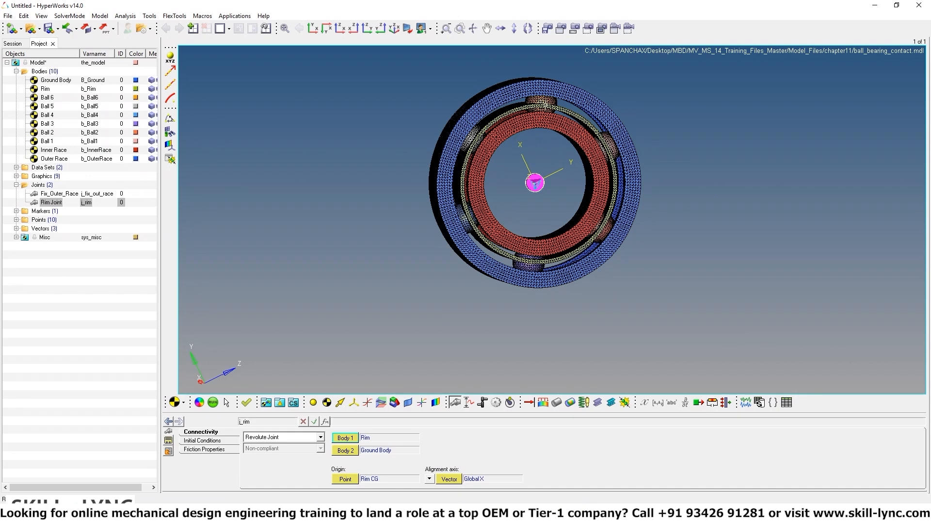
pyautogui.keyDown('ctrl'); pyautogui.moveTo(691, 215); pyautogui.dragTo(599, 269); pyautogui.keyUp('ctrl')
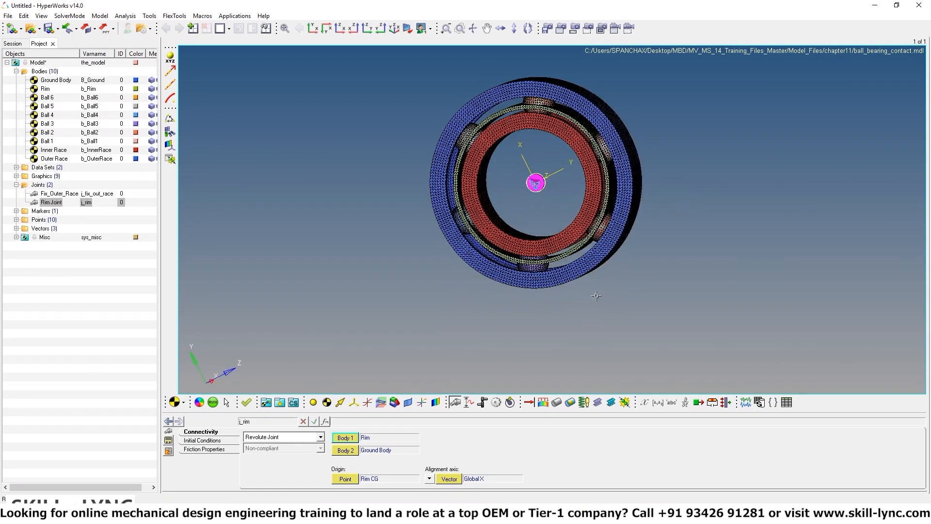
# Add a RigidToRigidContact force entity to the model, labelled Ball1_to_Inner_Race with the variable name con_ball1_inner
pyautogui.rightClick(624, 404)
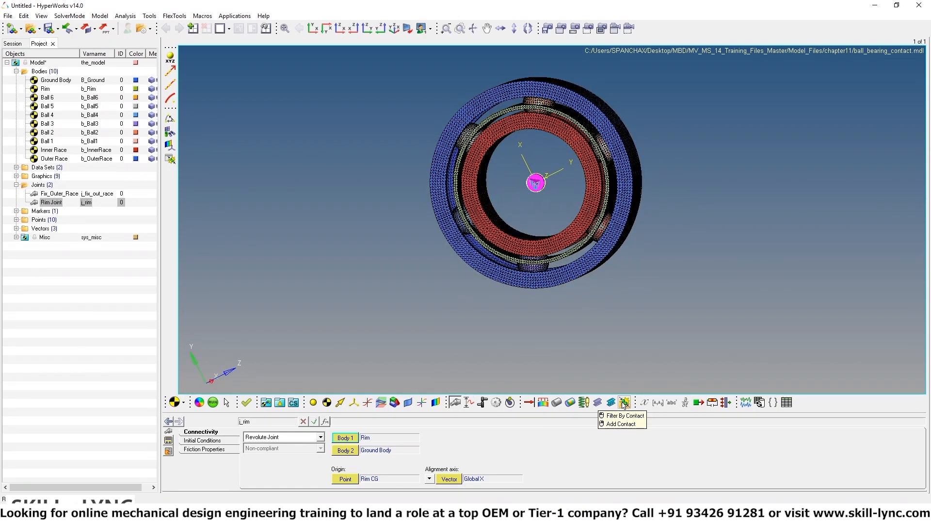
pyautogui.rightClick(42, 66)
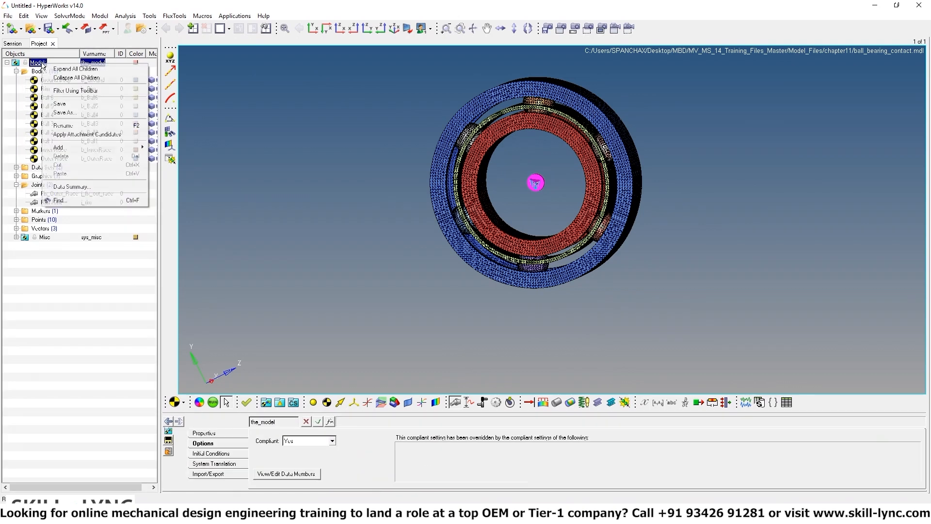
pyautogui.moveTo(141, 147)
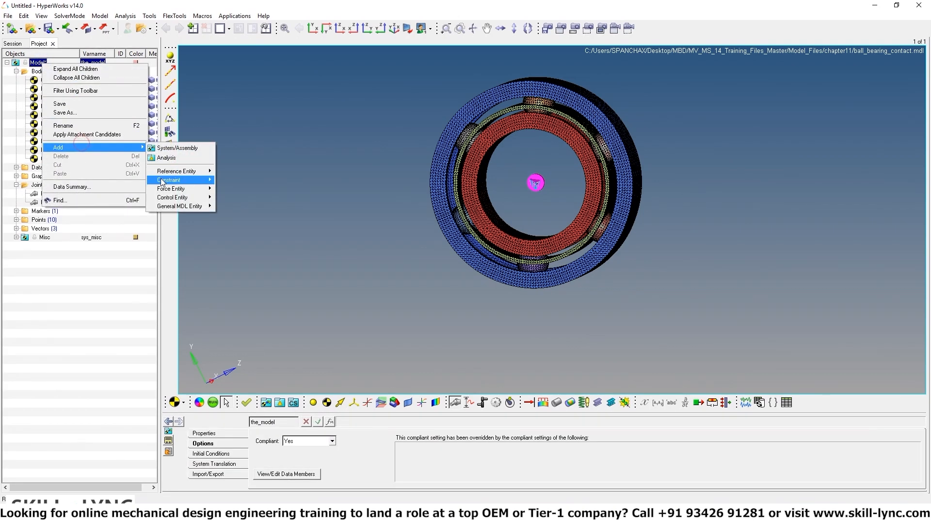
pyautogui.moveTo(179, 188)
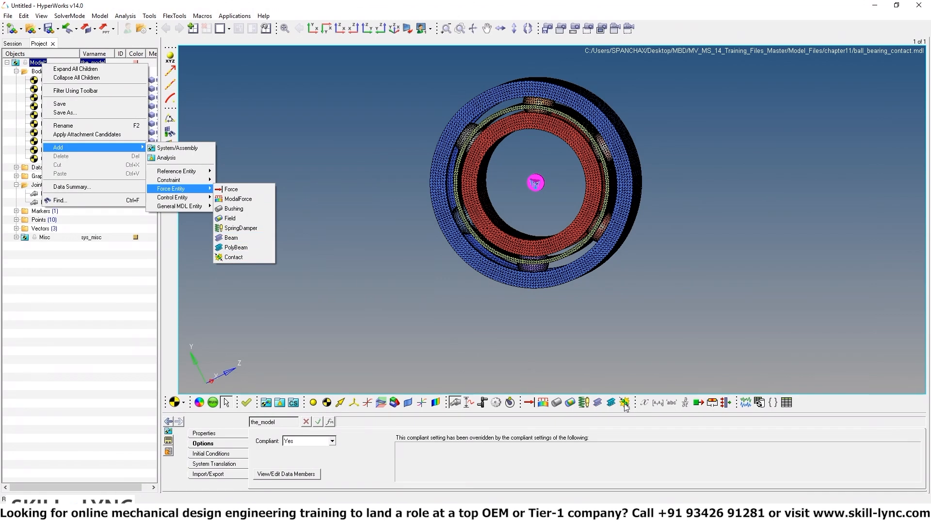
pyautogui.click(237, 257)
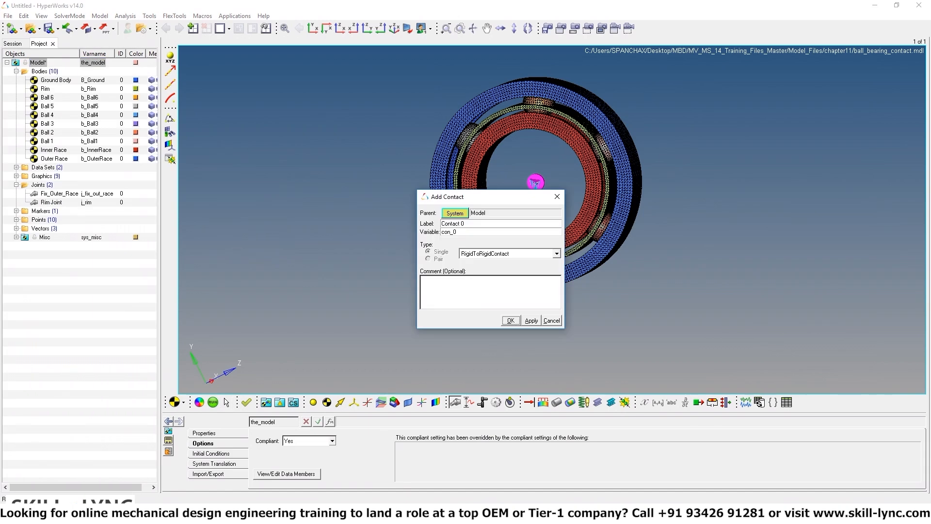
pyautogui.moveTo(468, 224); pyautogui.dragTo(399, 224)
pyautogui.write('Ball1_to_Inner_Race')
pyautogui.click(461, 232)
pyautogui.write('bal')
pyautogui.write('l1_inner')
pyautogui.click(511, 319)
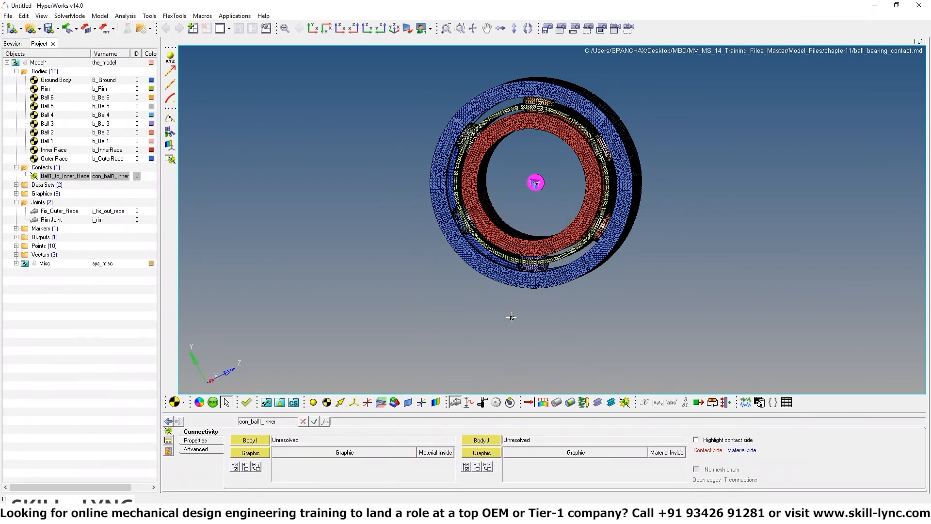
# Assign Ball 1 as Body I and Inner Race as Body J of the Ball1_to_Inner_Race contact
pyautogui.click(16, 237)
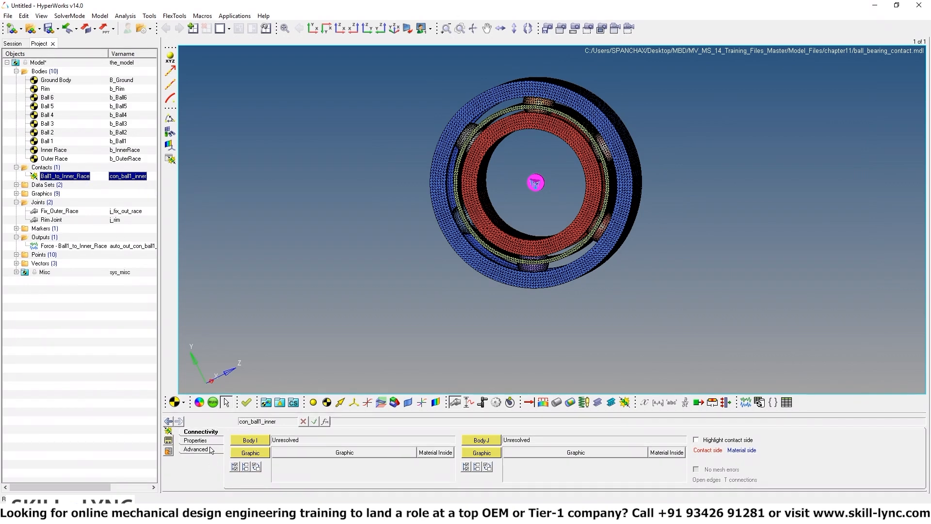
pyautogui.click(250, 442)
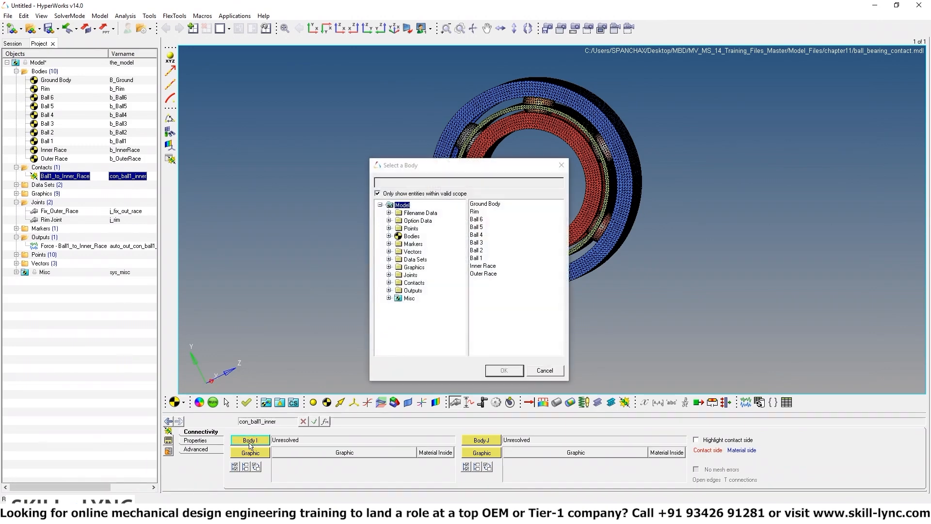
pyautogui.click(482, 257)
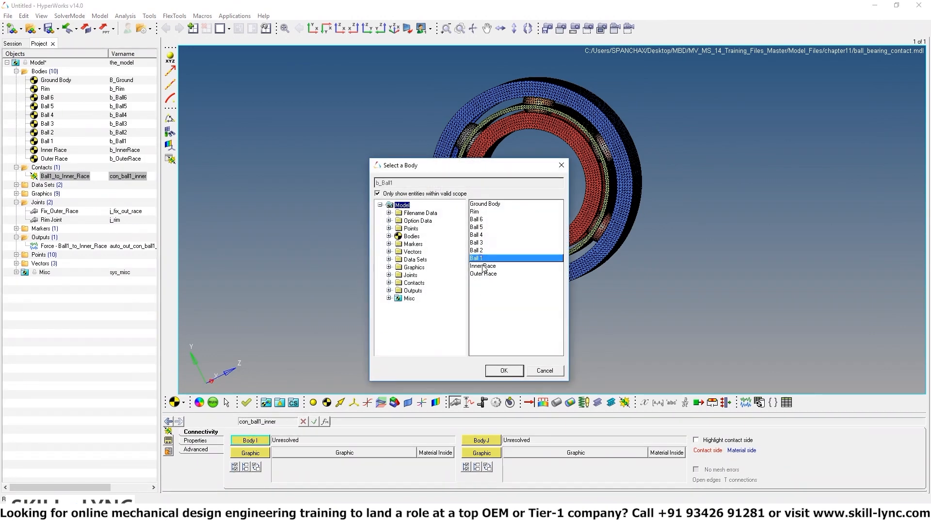
pyautogui.click(506, 371)
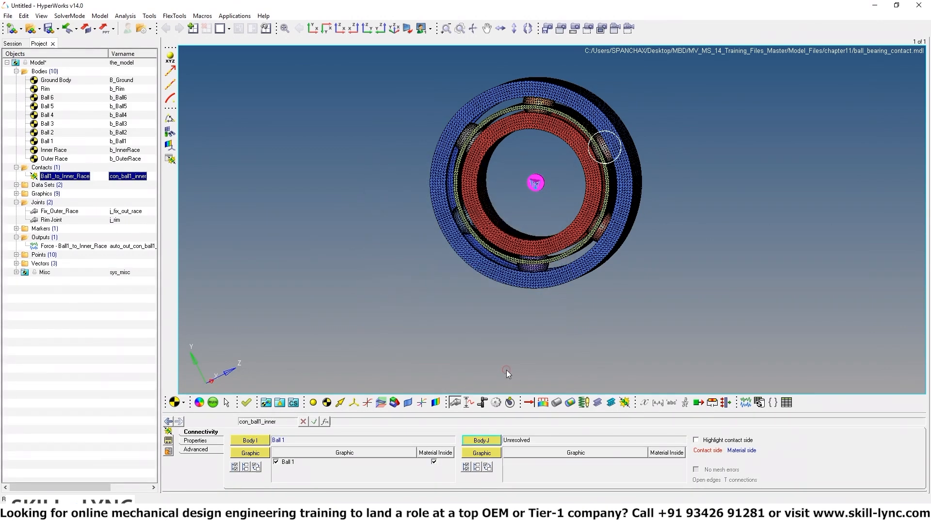
pyautogui.click(489, 445)
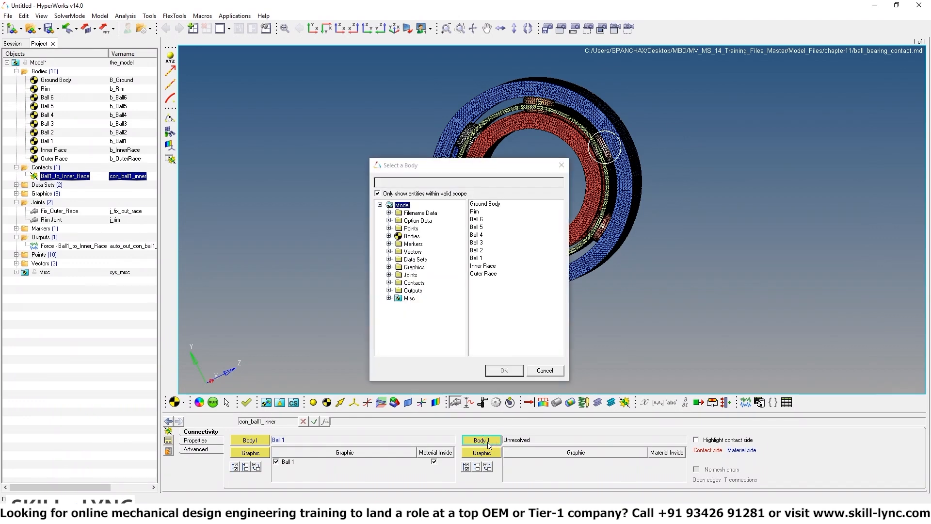
pyautogui.click(499, 266)
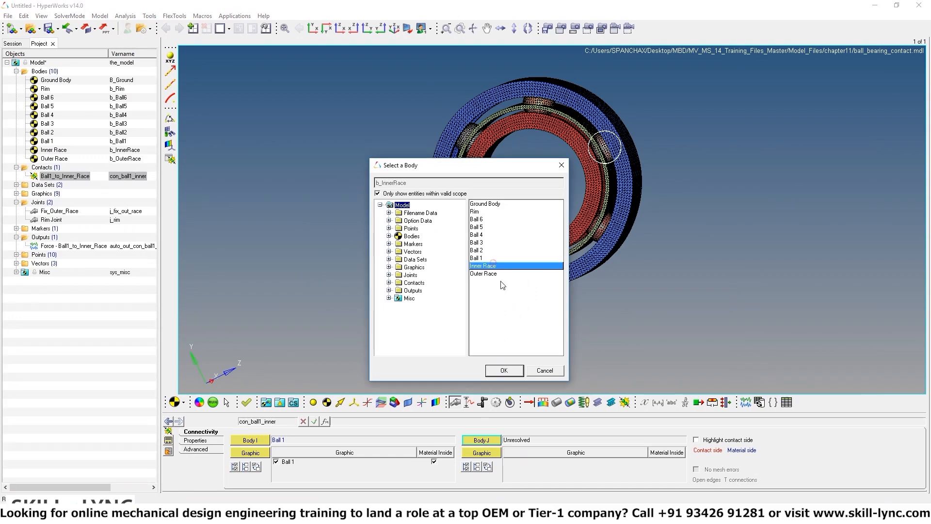
pyautogui.click(507, 371)
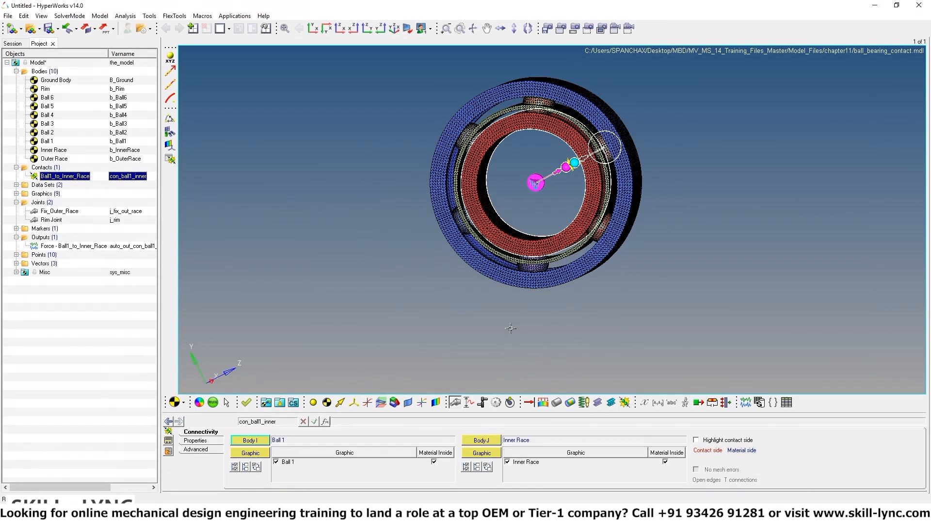
# Turn on contact side highlighting for the Ball1_to_Inner_Race contact and check the ball and inner race surfaces
pyautogui.moveTo(512, 328)
pyautogui.keyDown('ctrl'); pyautogui.mouseDown()
pyautogui.moveTo(494, 326)
pyautogui.moveTo(526, 345)
pyautogui.mouseUp(); pyautogui.keyUp('ctrl')
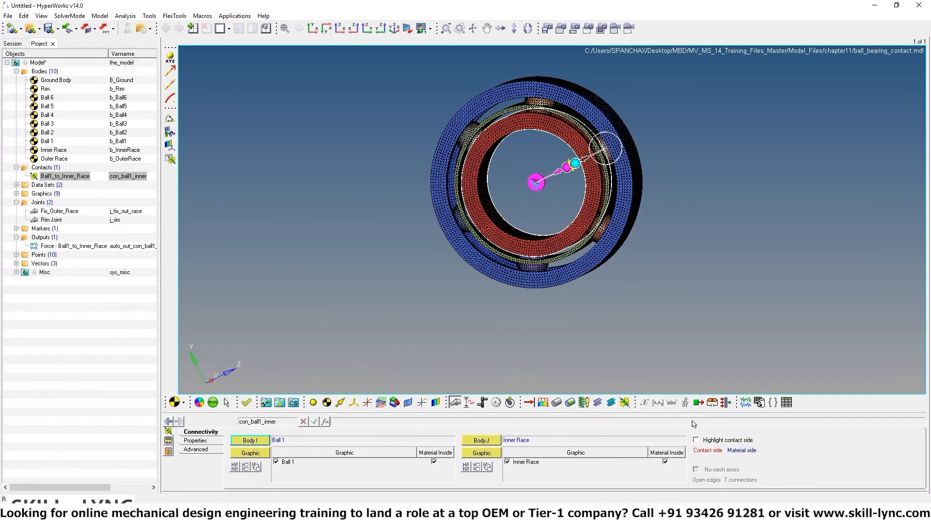
pyautogui.click(696, 439)
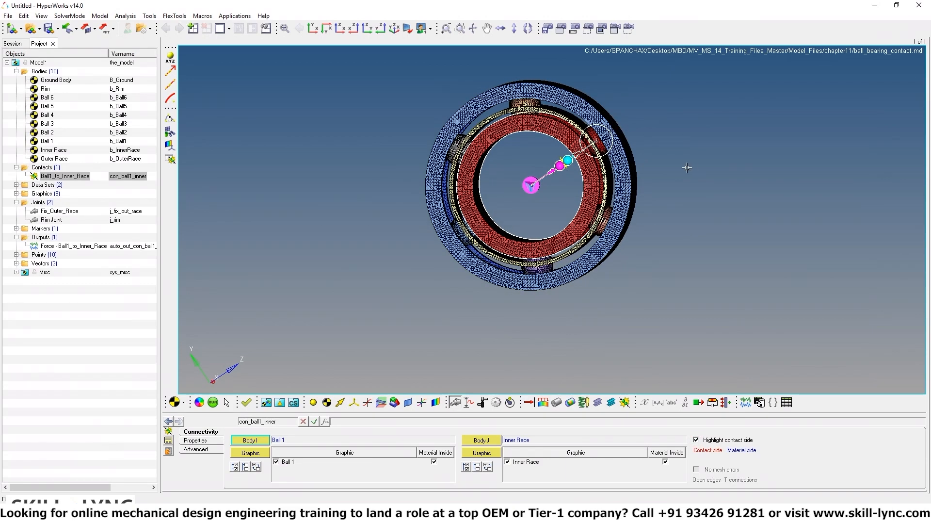
pyautogui.scroll(3, 620, 199)
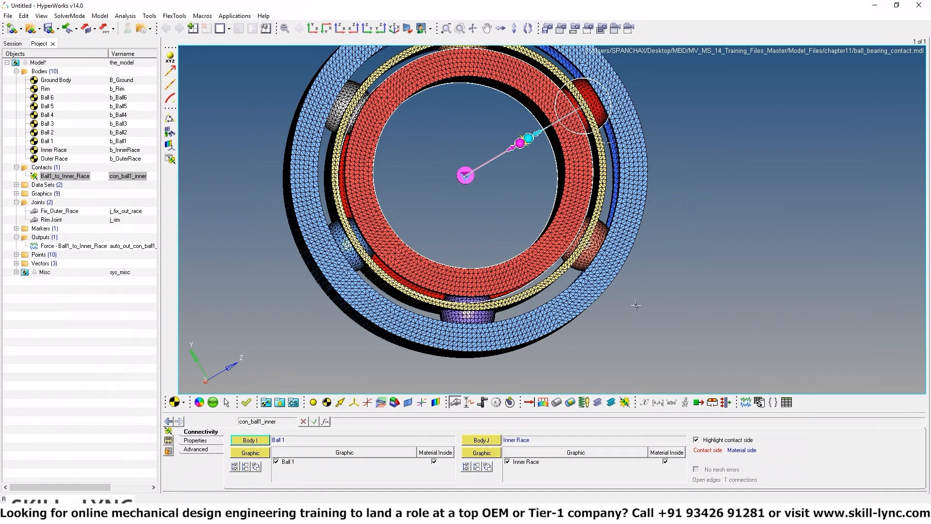
pyautogui.click(696, 440)
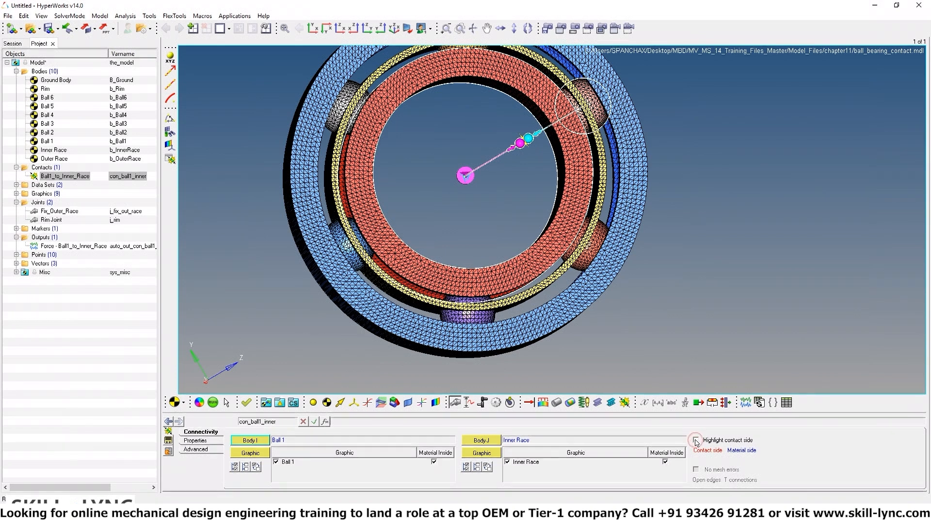
pyautogui.click(696, 440)
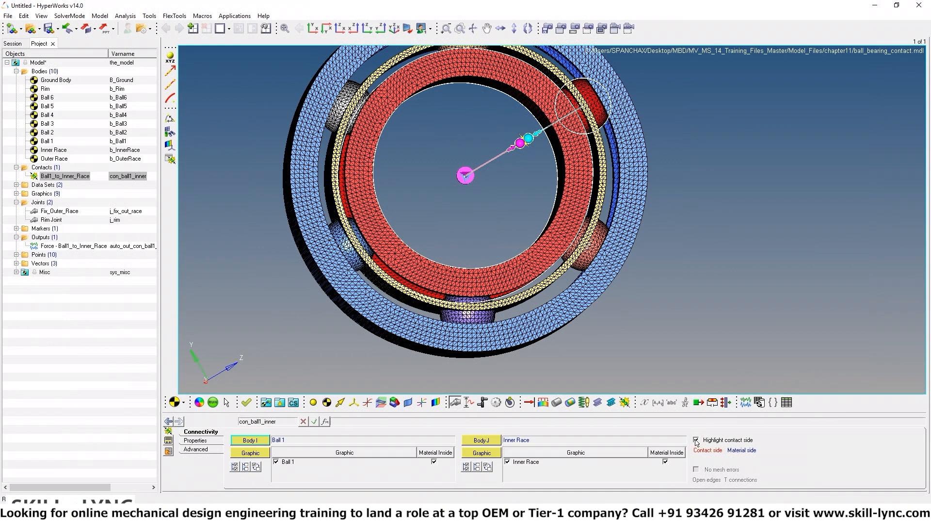
# Turn off contact side highlighting for the Ball1_to_Inner_Race contact and look over the bearing's meshed bodies
pyautogui.click(696, 440)
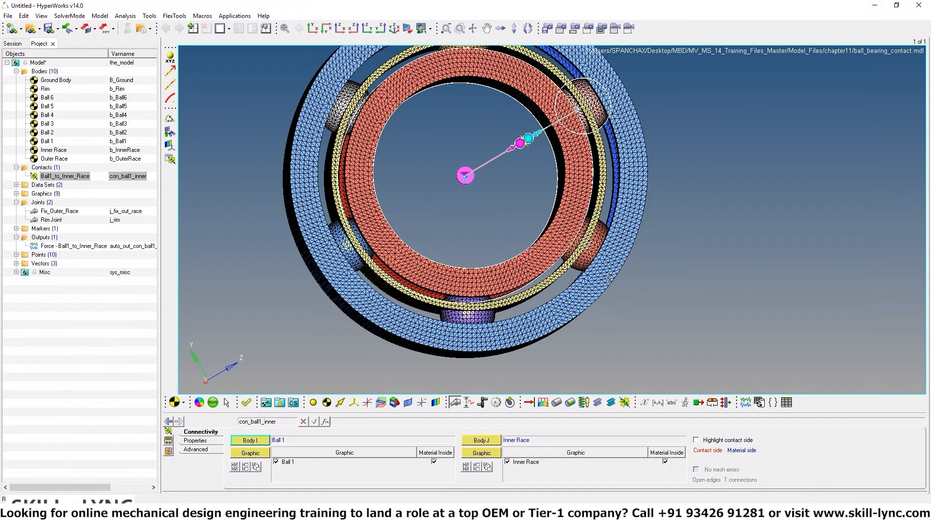
pyautogui.click(697, 439)
pyautogui.click(696, 440)
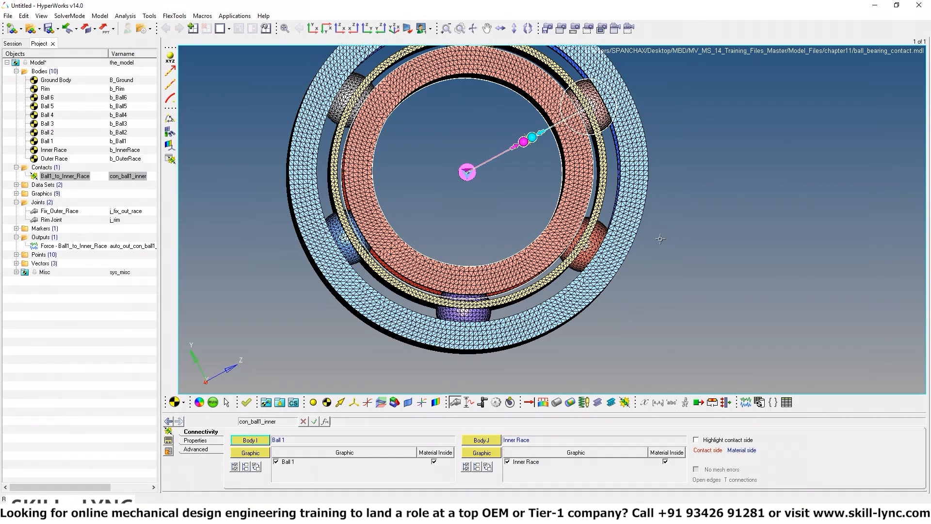
pyautogui.keyDown('ctrl'); pyautogui.moveTo(661, 238); pyautogui.dragTo(678, 232, button='right'); pyautogui.keyUp('ctrl')
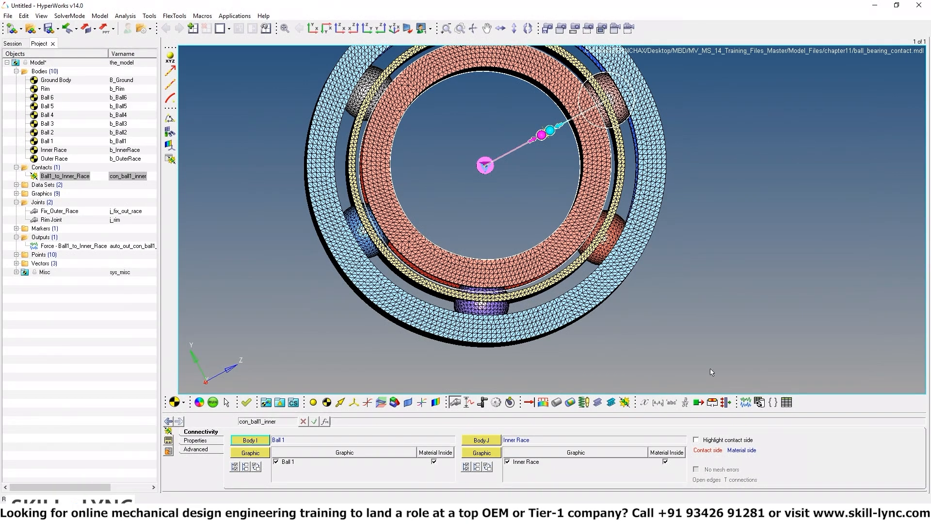
pyautogui.keyDown('ctrl'); pyautogui.moveTo(691, 238); pyautogui.dragTo(703, 275, button='right'); pyautogui.keyUp('ctrl')
pyautogui.keyDown('ctrl'); pyautogui.scroll(-1, 703, 275); pyautogui.keyUp('ctrl')
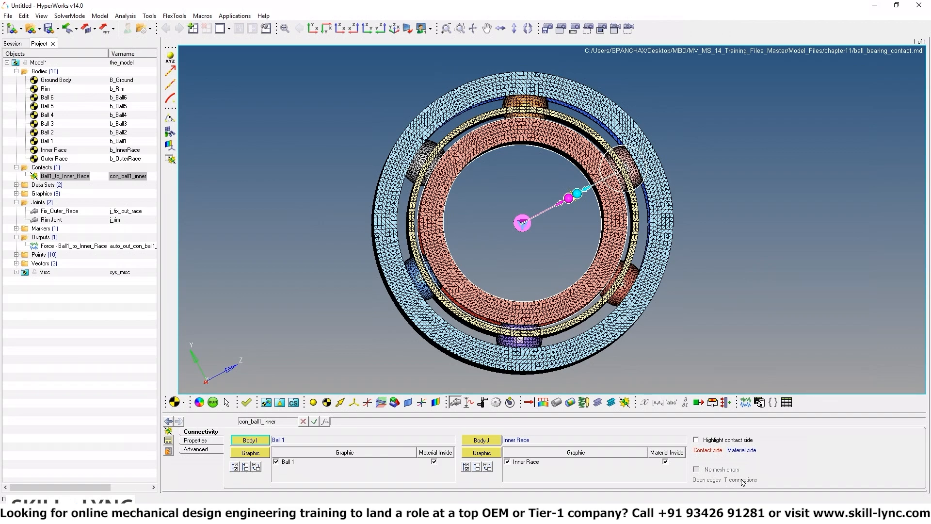
pyautogui.moveTo(790, 218)
pyautogui.keyDown('ctrl'); pyautogui.mouseDown()
pyautogui.moveTo(824, 228)
pyautogui.moveTo(739, 224)
pyautogui.mouseUp(); pyautogui.keyUp('ctrl')
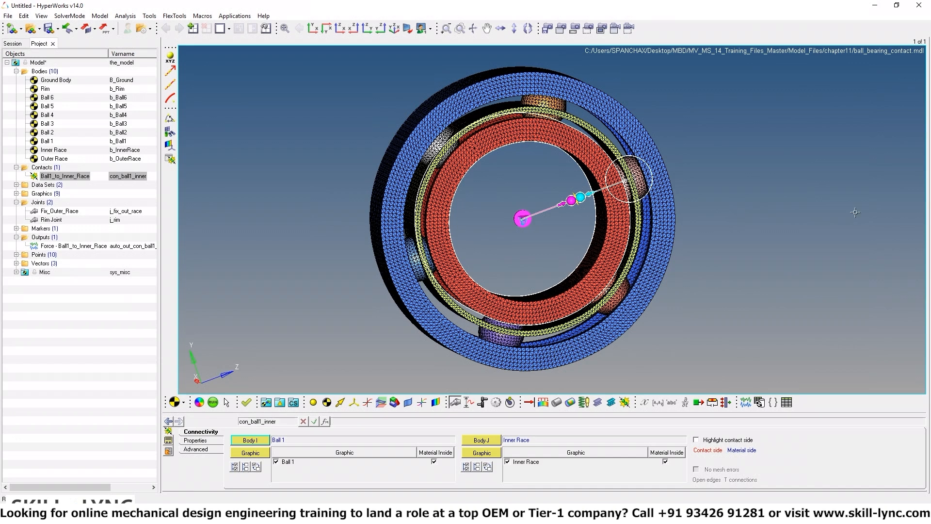
# Review the Ball1_to_Inner_Race contact's normal force, friction force and advanced contact event control settings
pyautogui.click(196, 440)
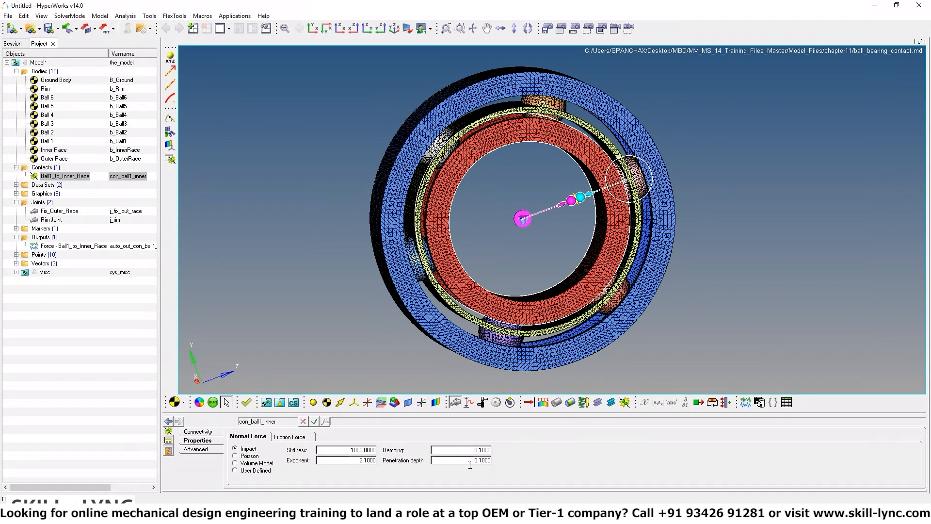
pyautogui.click(290, 437)
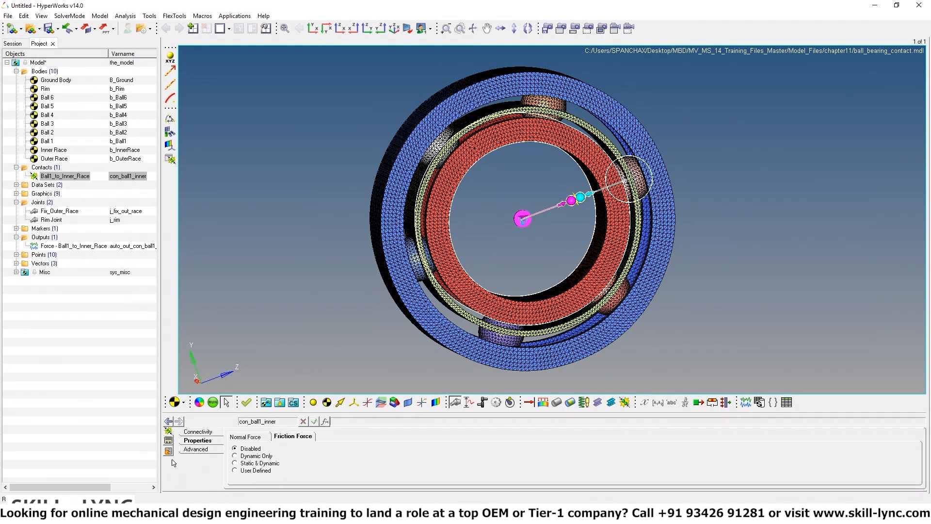
pyautogui.click(202, 450)
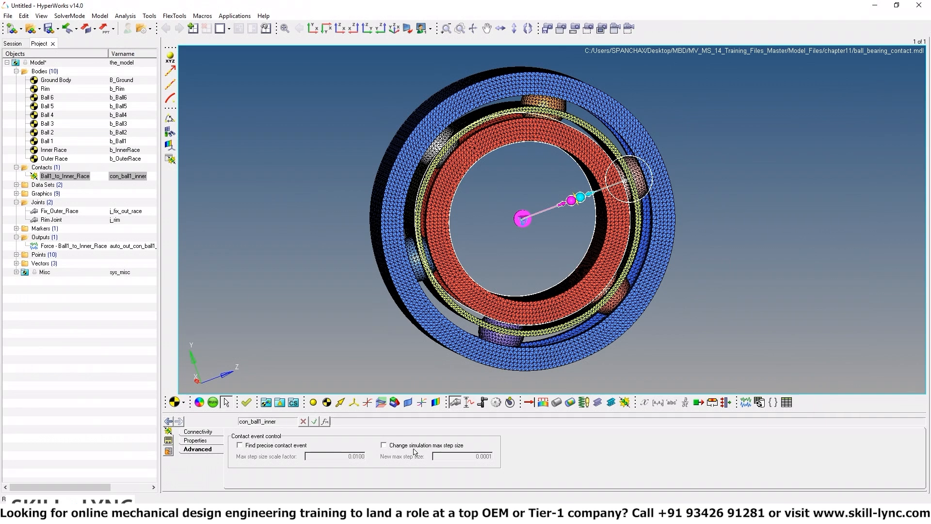
pyautogui.click(240, 445)
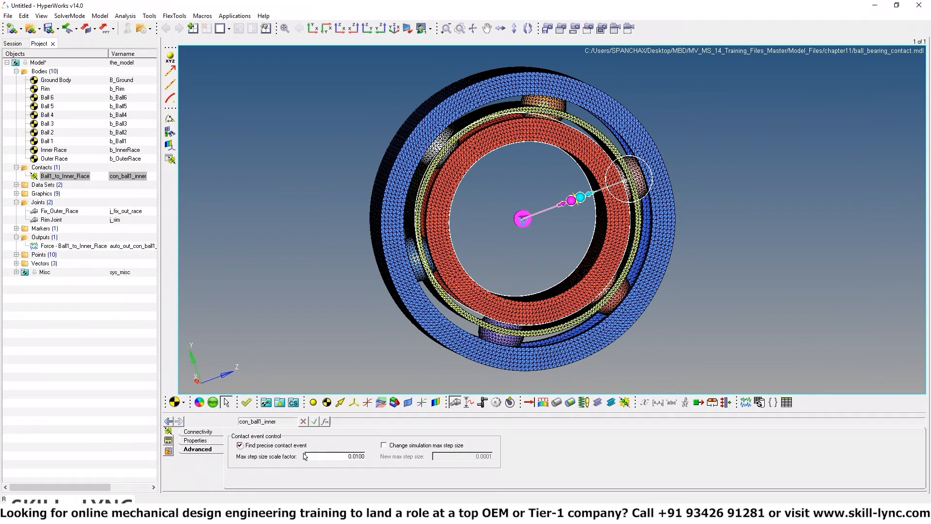
pyautogui.click(383, 446)
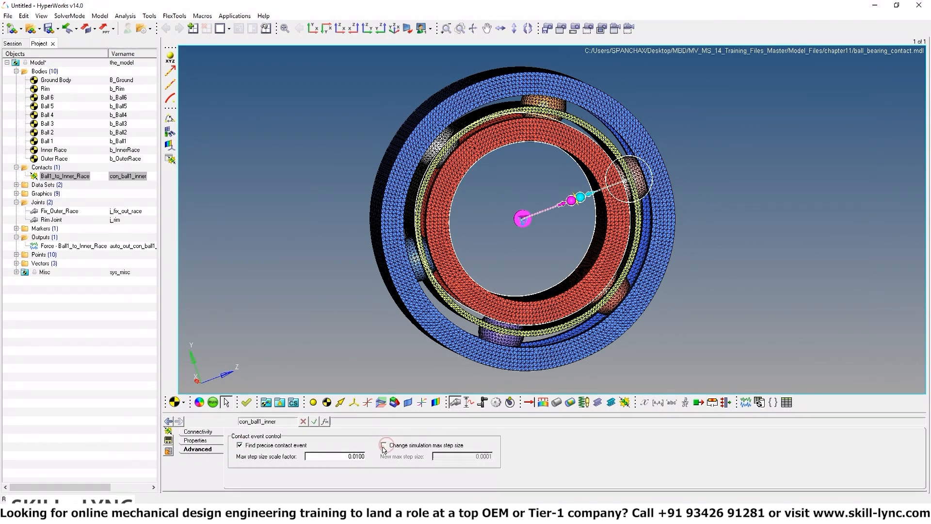
pyautogui.click(240, 445)
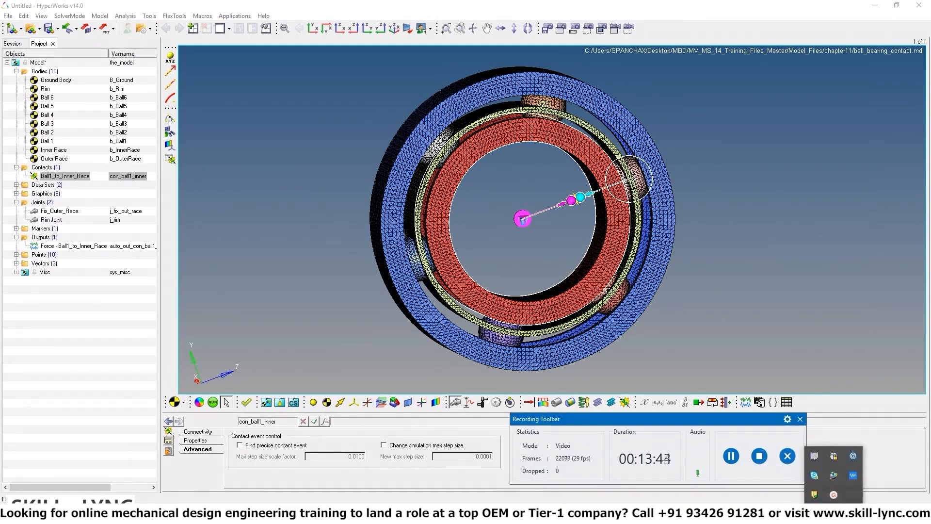
# Add a RigidToRigidContact entity labelled Ball2_inner_race with the variable name con_ball2_inner
pyautogui.keyDown('ctrl'); pyautogui.moveTo(776, 272); pyautogui.dragTo(798, 273, button='right'); pyautogui.keyUp('ctrl')
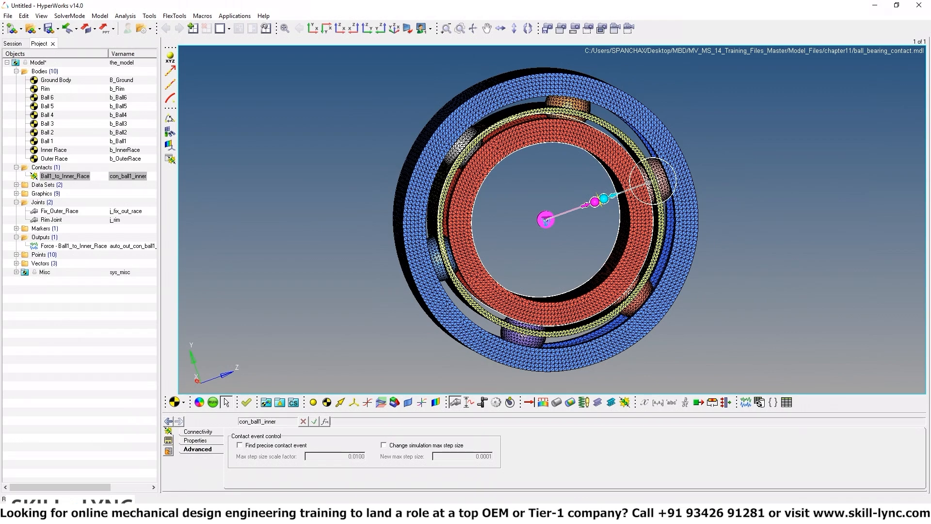
pyautogui.keyDown('ctrl'); pyautogui.moveTo(742, 282); pyautogui.dragTo(726, 279); pyautogui.keyUp('ctrl')
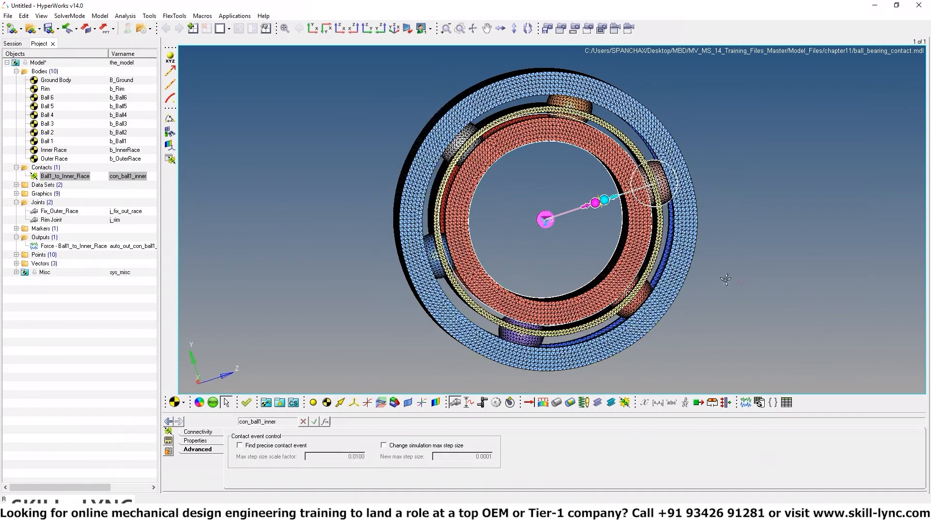
pyautogui.click(625, 402)
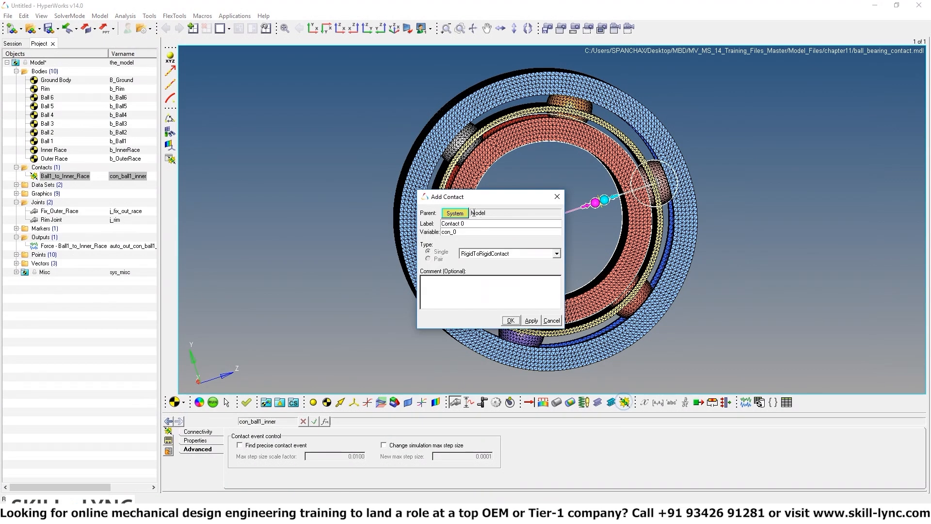
pyautogui.moveTo(464, 223); pyautogui.dragTo(416, 226)
pyautogui.write('Ball2_inrer_rac')
pyautogui.click(461, 233)
pyautogui.press('BackSpace')
pyautogui.write('ball2_inn')
pyautogui.click(510, 321)
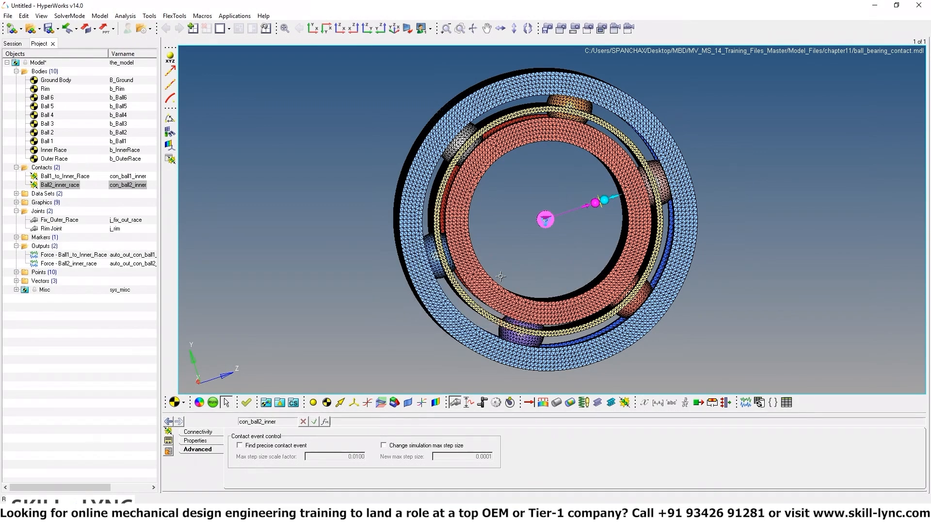
# Assign Ball 2 as Body I and Inner Race as Body J of the Ball2_inner_race contact
pyautogui.click(201, 432)
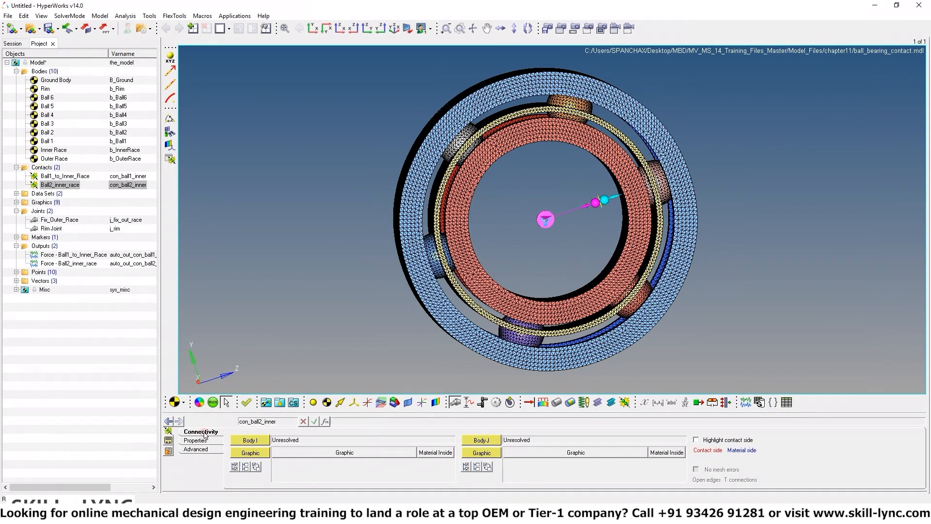
pyautogui.click(255, 441)
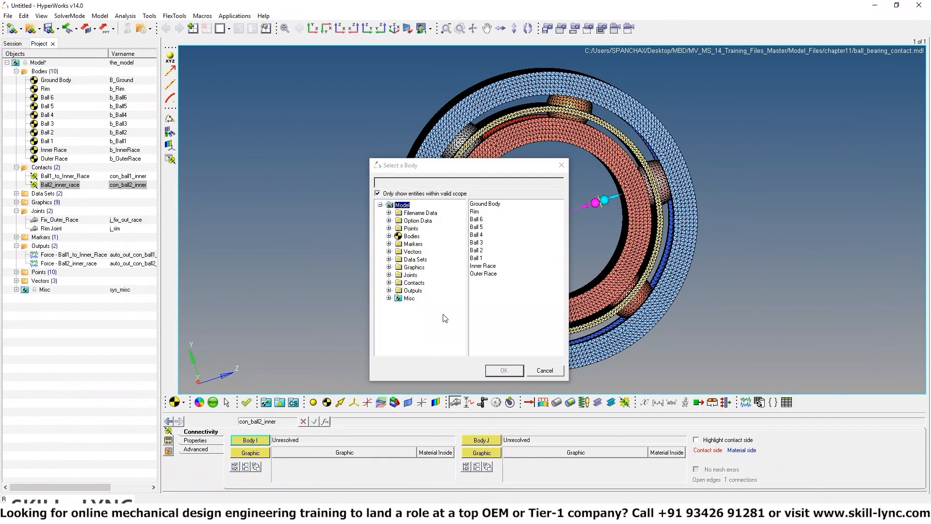
pyautogui.click(477, 250)
pyautogui.click(501, 370)
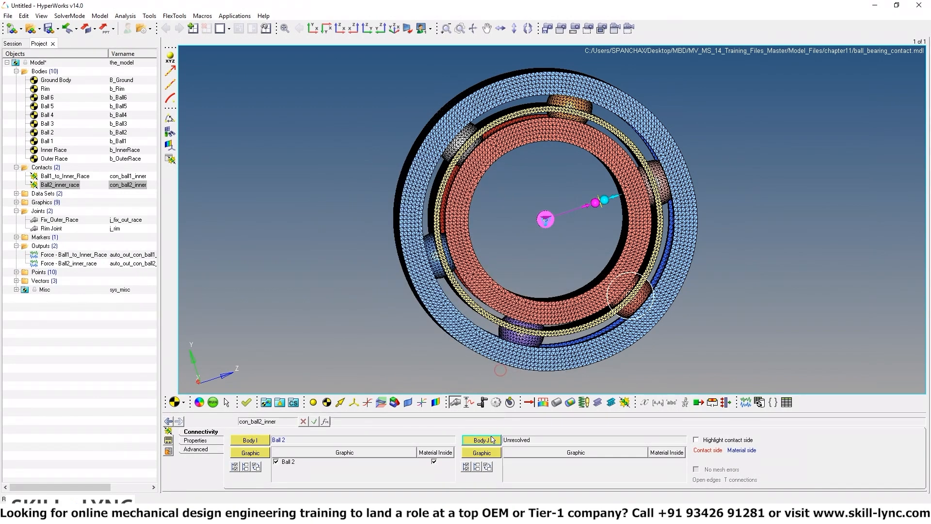
pyautogui.click(491, 440)
pyautogui.click(476, 266)
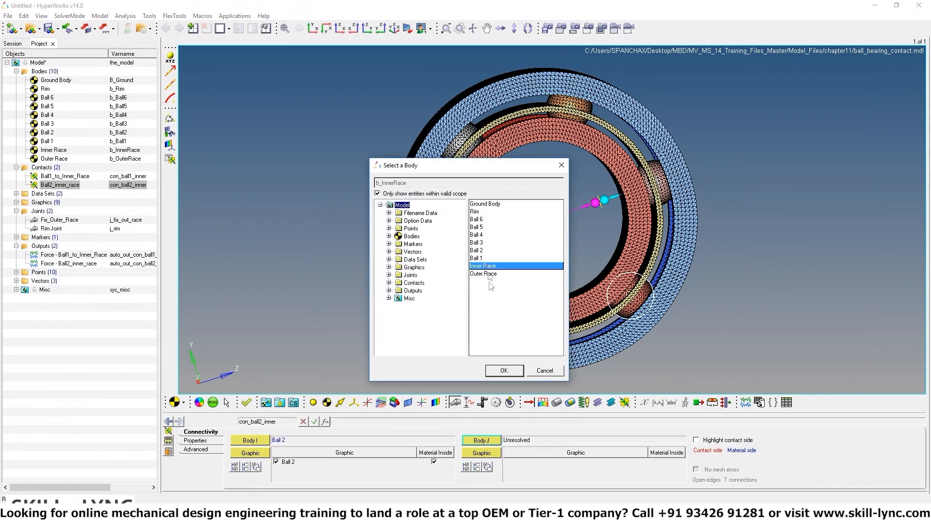
pyautogui.click(518, 370)
# Add a RigidToRigidContact entity labelled Ball3_Inner_Race with the variable name con_ball3_inner
pyautogui.click(626, 403)
pyautogui.tripleClick(478, 224)
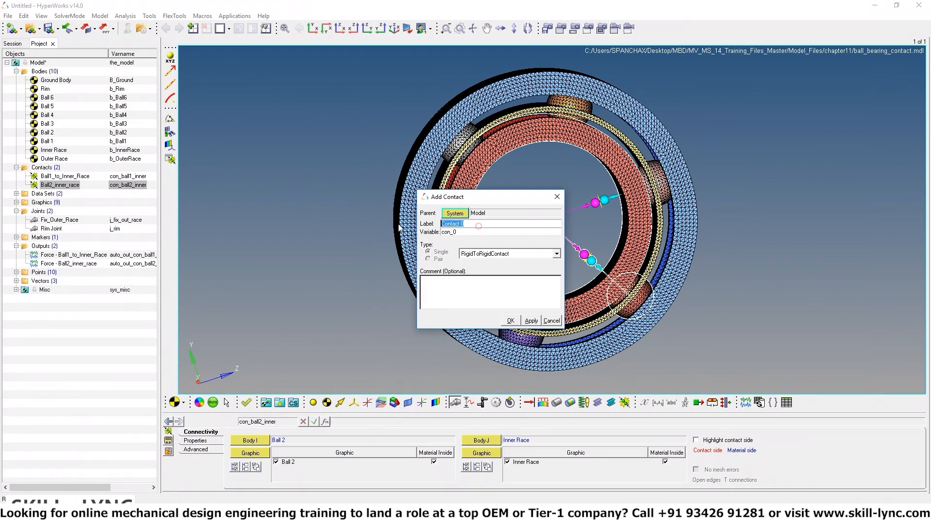
pyautogui.write('B')
pyautogui.write('all3_Inne')
pyautogui.write('r_Race')
pyautogui.write('ball3')
pyautogui.write('_inne')
pyautogui.click(511, 321)
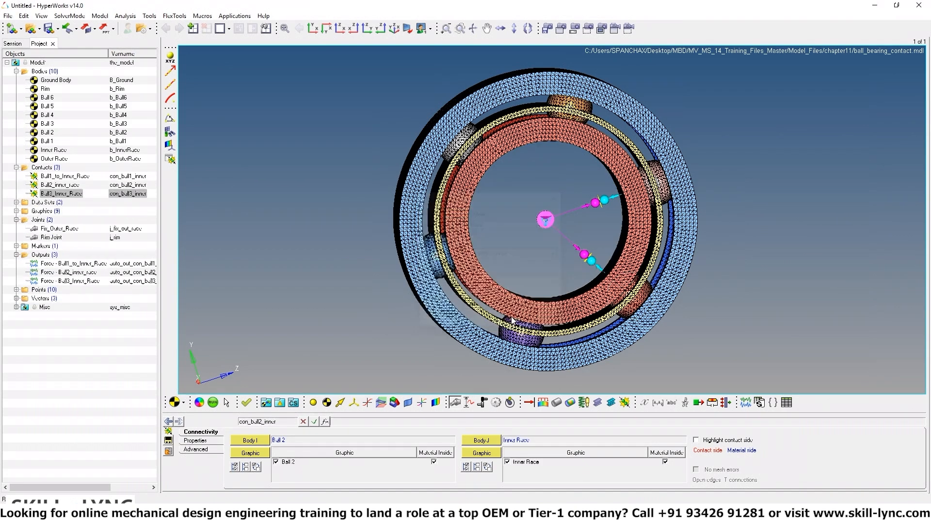
# Assign Ball 3 as Body I and Inner Race as Body J of the Ball3_Inner_Race contact
pyautogui.click(256, 440)
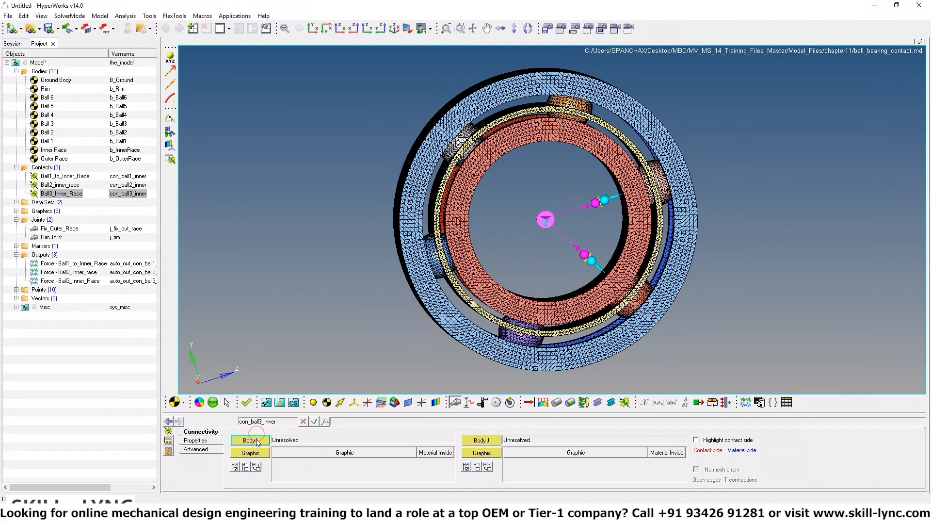
pyautogui.click(480, 242)
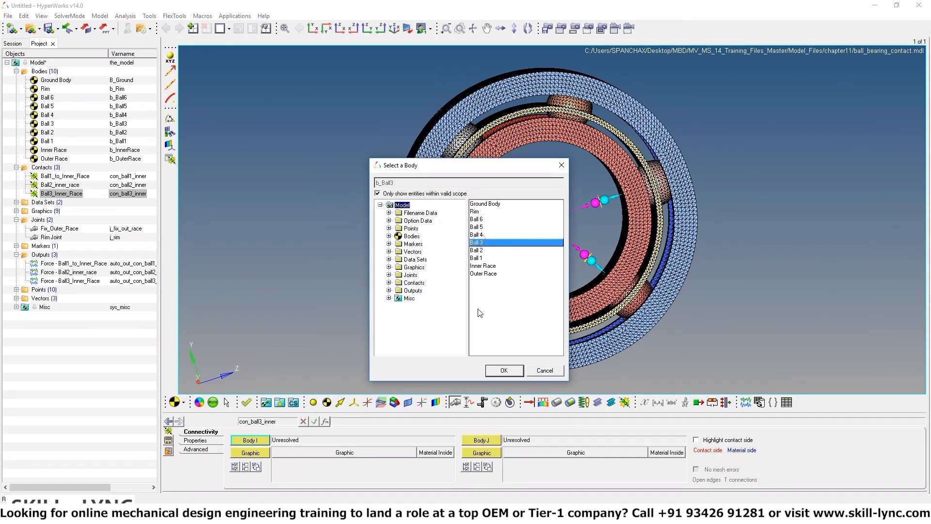
pyautogui.click(504, 370)
pyautogui.click(487, 439)
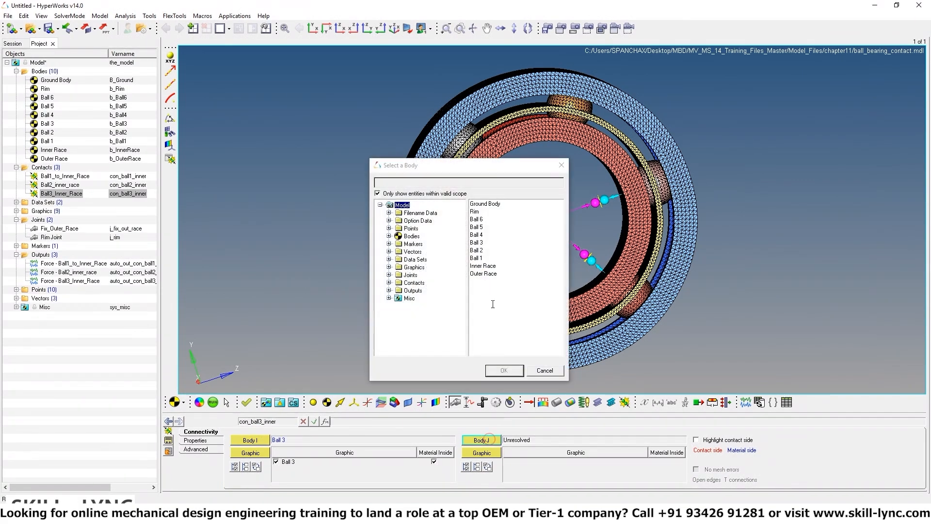
pyautogui.click(483, 266)
pyautogui.click(507, 370)
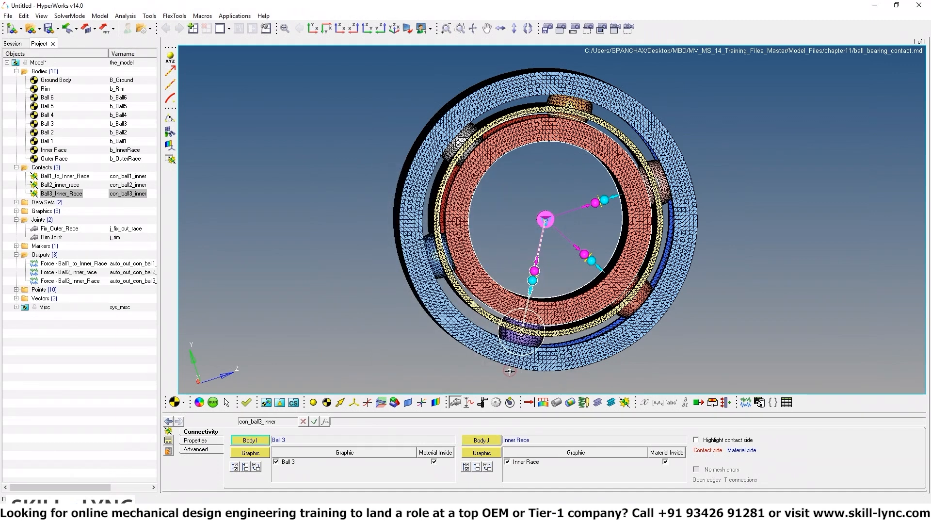
# Add a RigidToRigidContact entity labelled Ball4_Inner_Race with the variable name con_ball4_inner
pyautogui.click(625, 402)
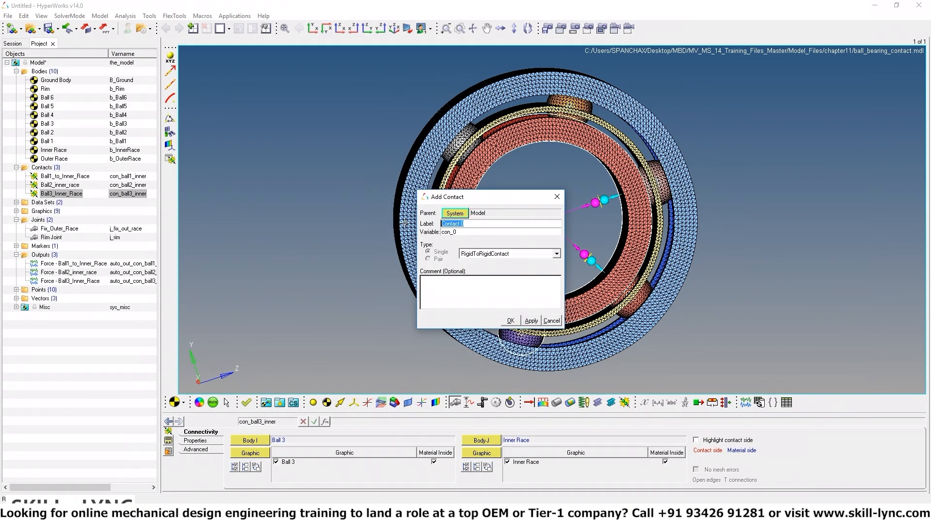
pyautogui.write('Ba')
pyautogui.write('ll4_Inner')
pyautogui.write('R')
pyautogui.write('ball4')
pyautogui.click(511, 320)
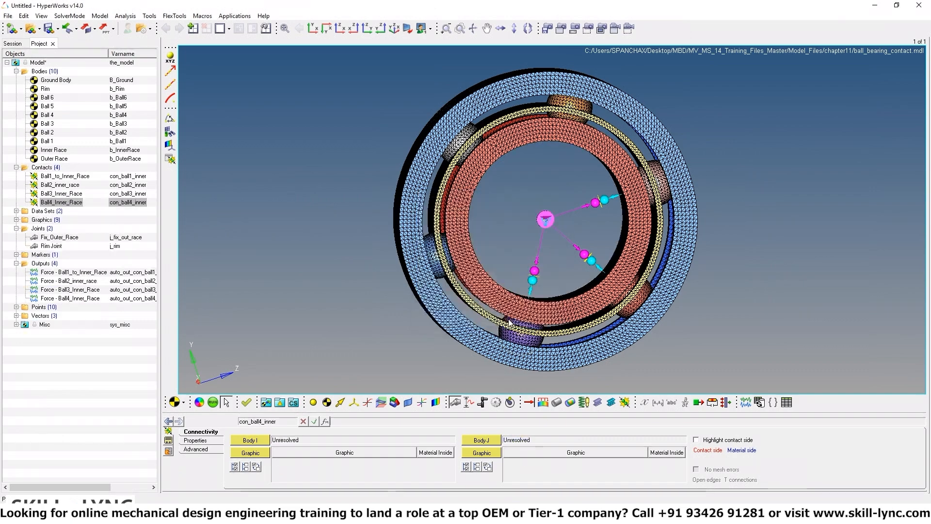
# Assign Ball 4 as Body I and Inner Race as Body J of the Ball4_Inner_Race contact
pyautogui.click(250, 440)
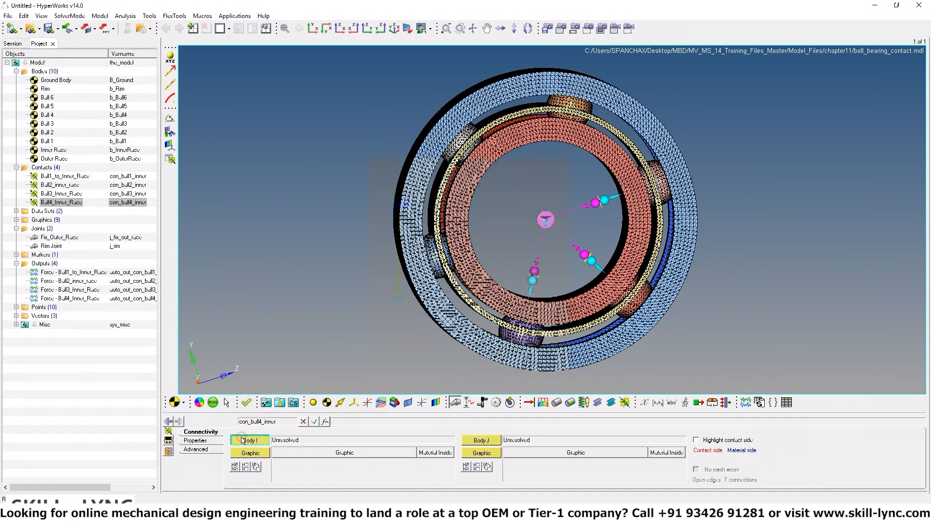
pyautogui.click(481, 236)
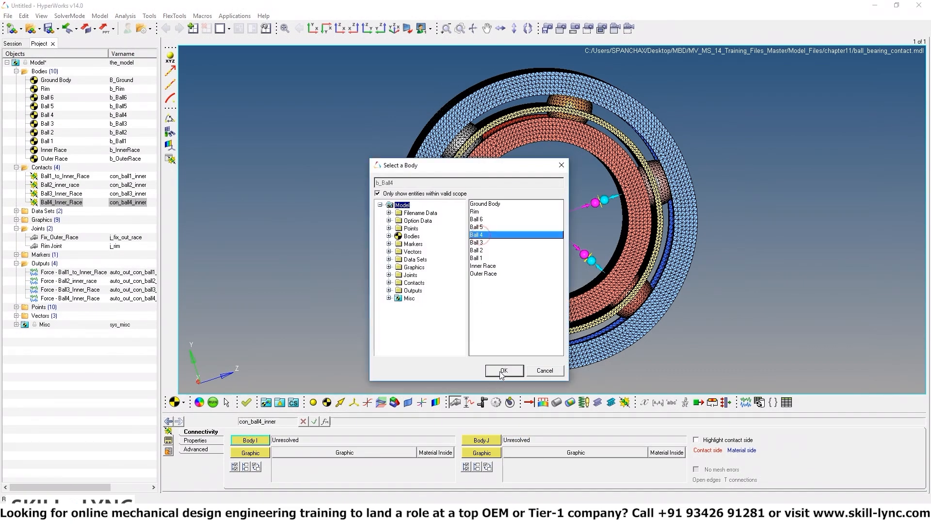
pyautogui.click(503, 371)
pyautogui.click(490, 440)
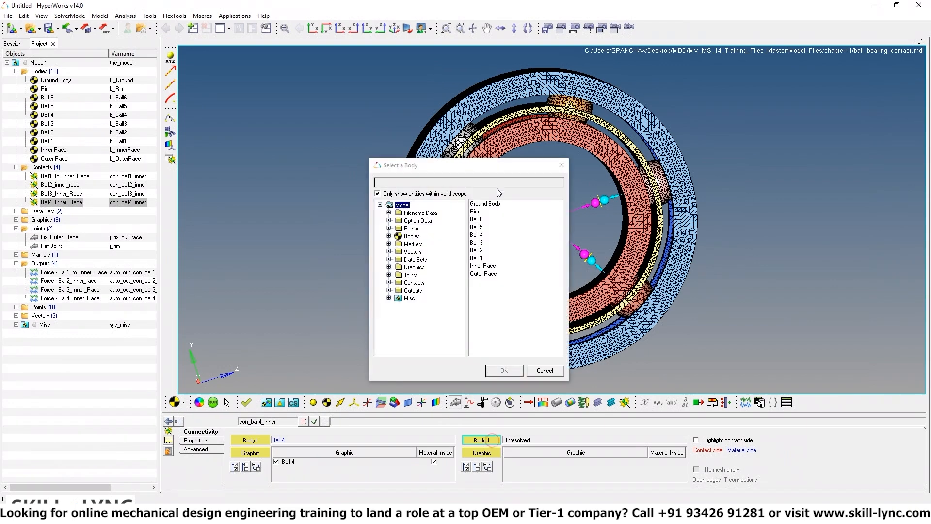
pyautogui.click(487, 267)
pyautogui.click(504, 371)
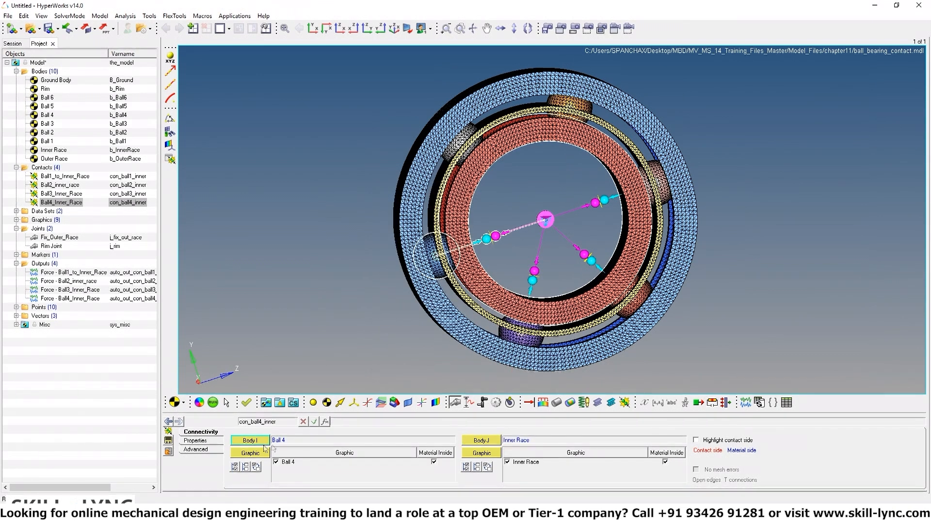
# Add a RigidToRigidContact entity labelled Ball5_Inner_Race with the variable name con_ball5_inner
pyautogui.click(625, 402)
pyautogui.tripleClick(451, 224)
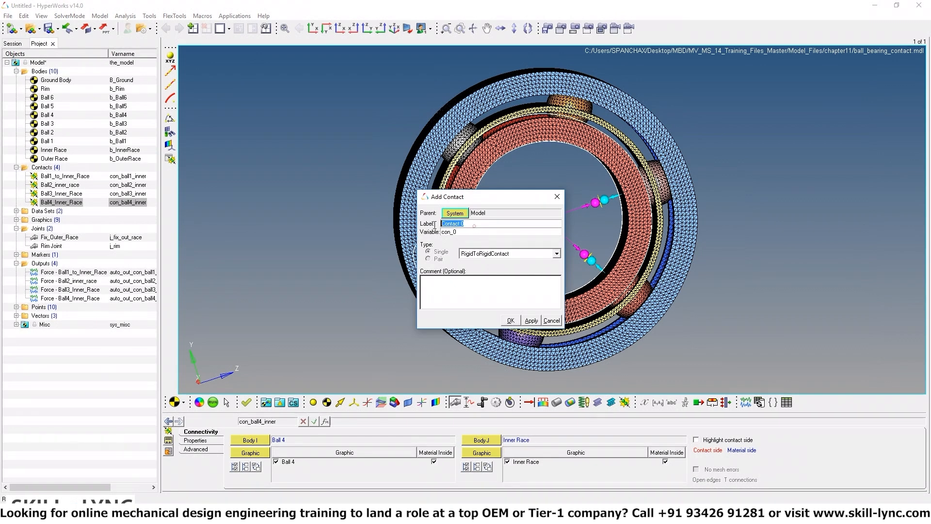
pyautogui.write('B')
pyautogui.press('BackSpace')
pyautogui.write('b_Race')
pyautogui.click(510, 321)
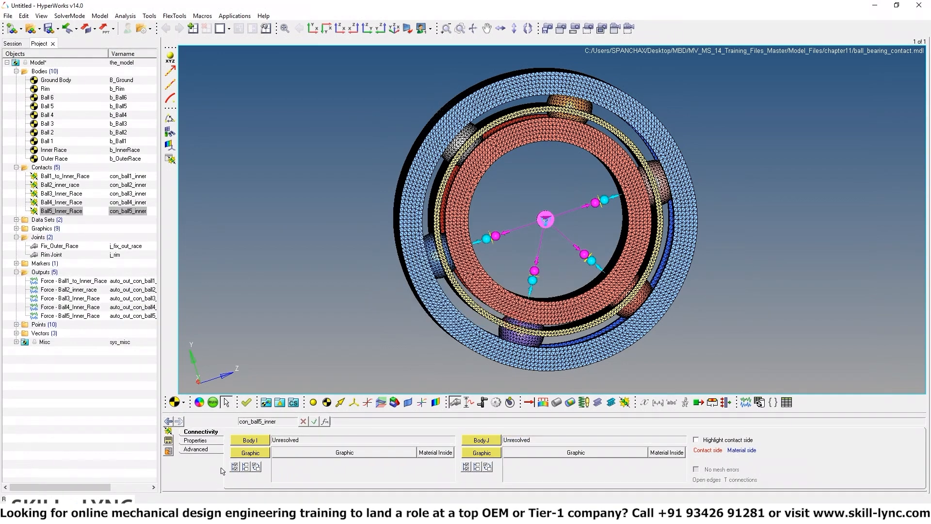
# Assign Ball 5 as Body I and Inner Race as Body J of the Ball5_Inner_Race contact
pyautogui.click(249, 440)
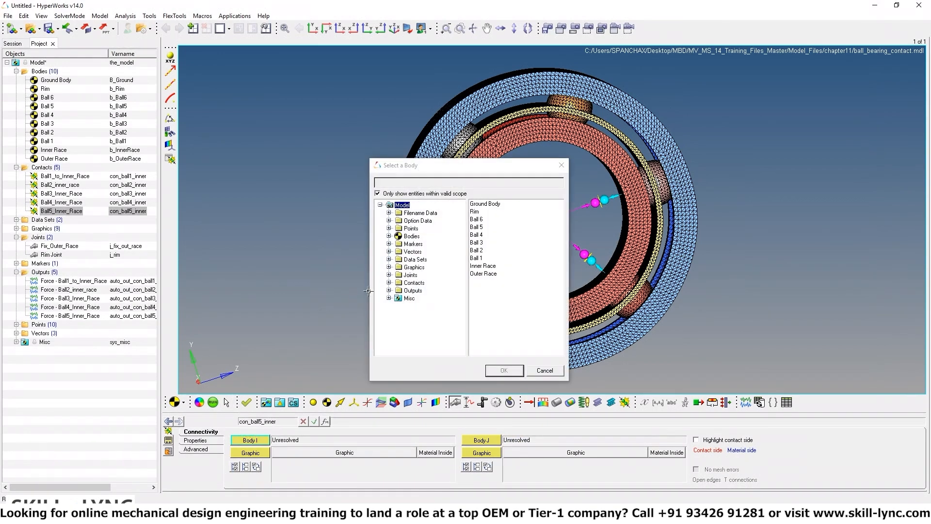
pyautogui.click(480, 226)
pyautogui.click(505, 371)
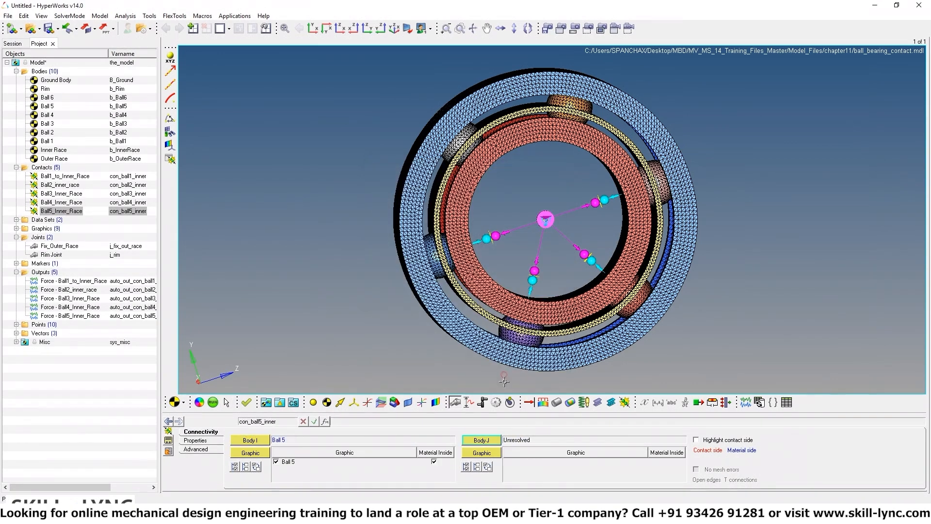
pyautogui.click(489, 440)
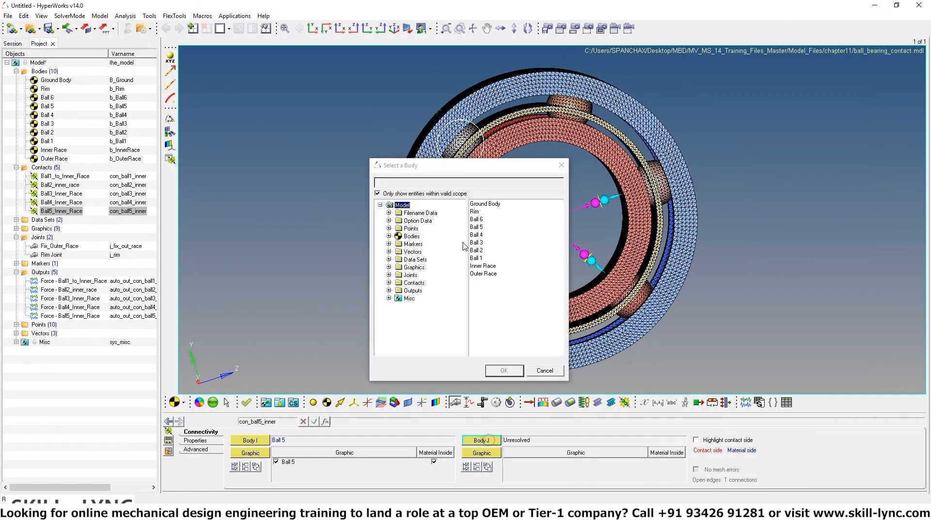
pyautogui.click(485, 266)
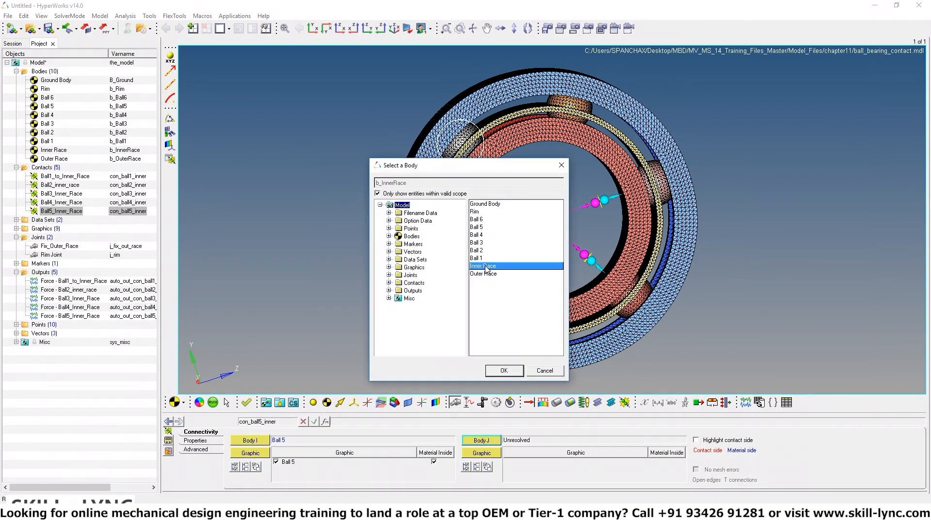
pyautogui.click(502, 371)
# Add a RigidToRigidContact entity labelled Ball6_Inner_Race with the variable name con_ball6_inner
pyautogui.click(625, 402)
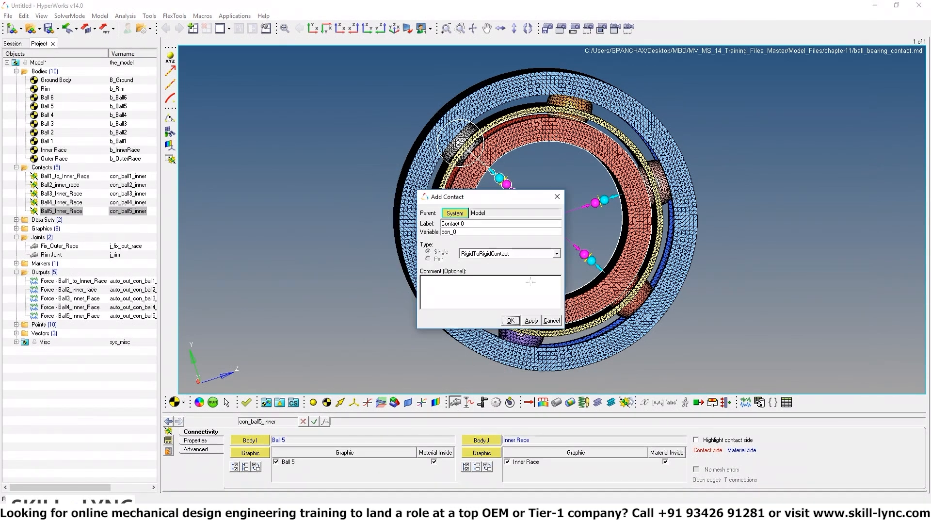
pyautogui.doubleClick(471, 223)
pyautogui.click(471, 224)
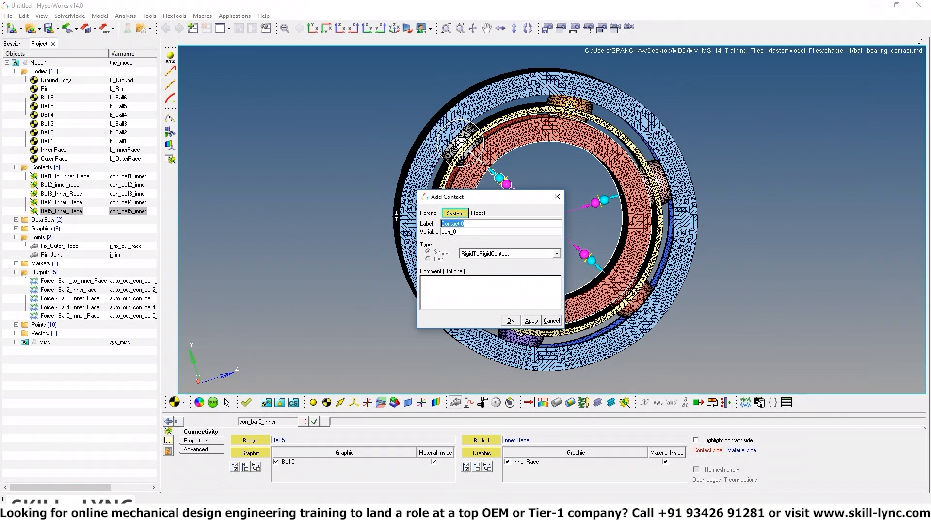
pyautogui.write('Ball6_Inner_Race')
pyautogui.click(461, 232)
pyautogui.press('BackSpace')
pyautogui.write('ball6_inner')
pyautogui.click(510, 320)
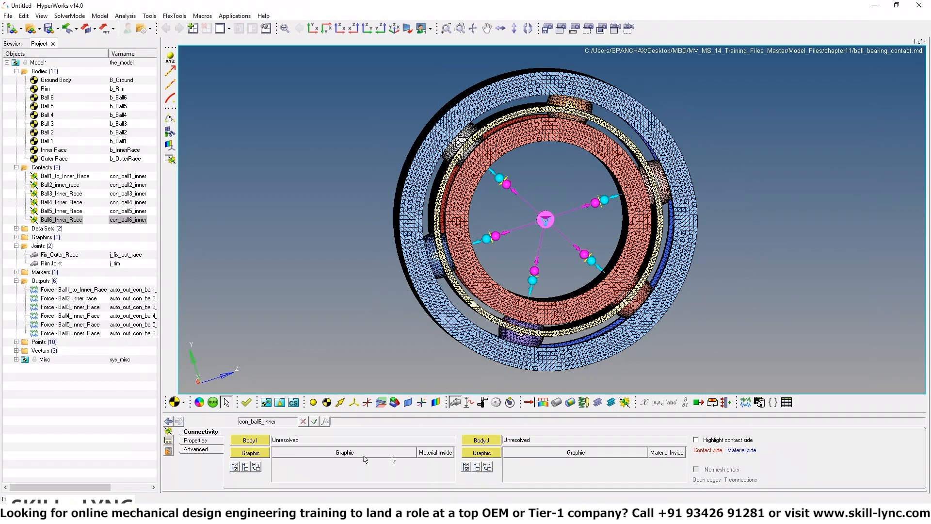
# Assign Ball 6 as Body I and Inner Race as Body J of the Ball6_Inner_Race contact
pyautogui.click(256, 444)
pyautogui.click(477, 220)
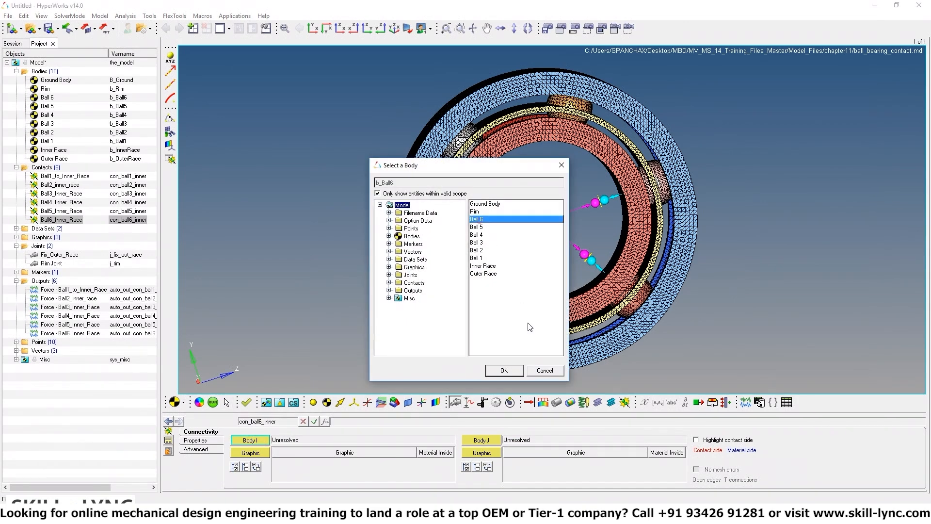
pyautogui.click(512, 372)
pyautogui.click(482, 439)
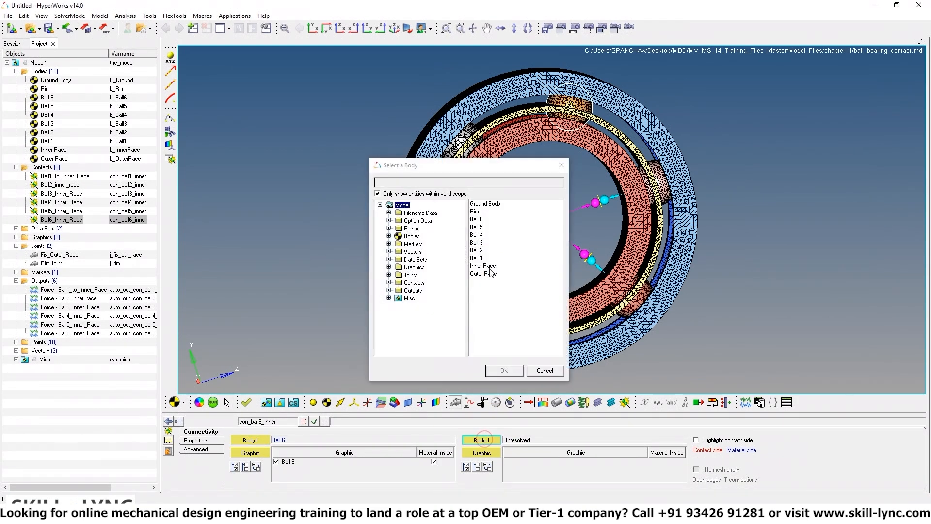
pyautogui.click(483, 265)
pyautogui.click(506, 372)
pyautogui.keyDown('ctrl'); pyautogui.moveTo(711, 231); pyautogui.dragTo(684, 237); pyautogui.keyUp('ctrl')
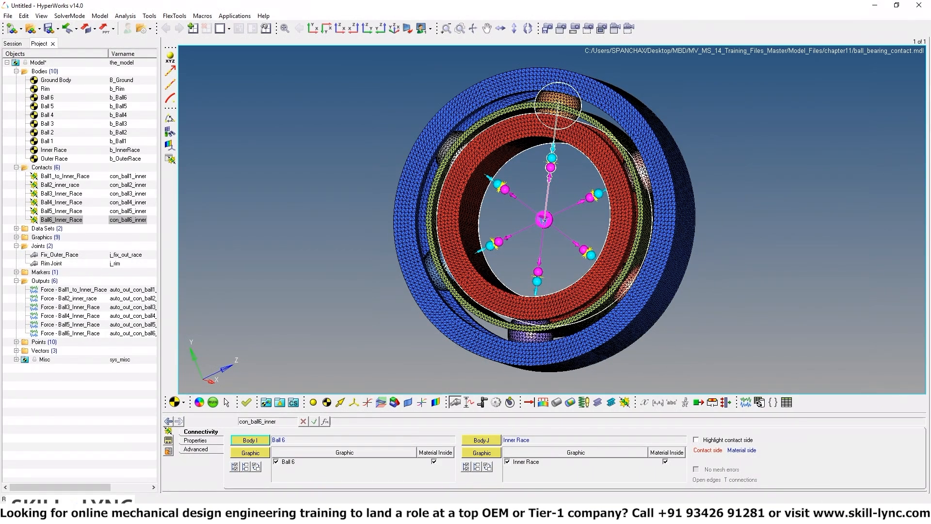
pyautogui.click(833, 514)
pyautogui.click(835, 497)
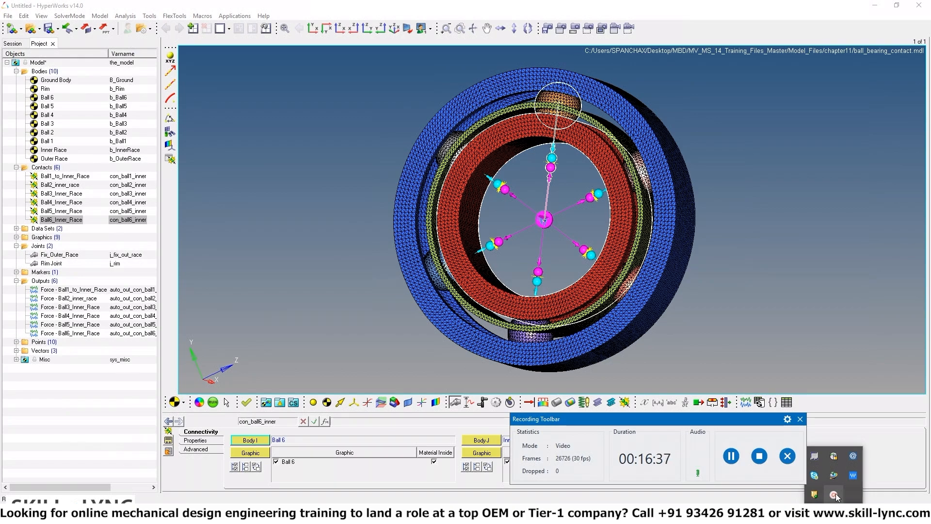
pyautogui.click(828, 355)
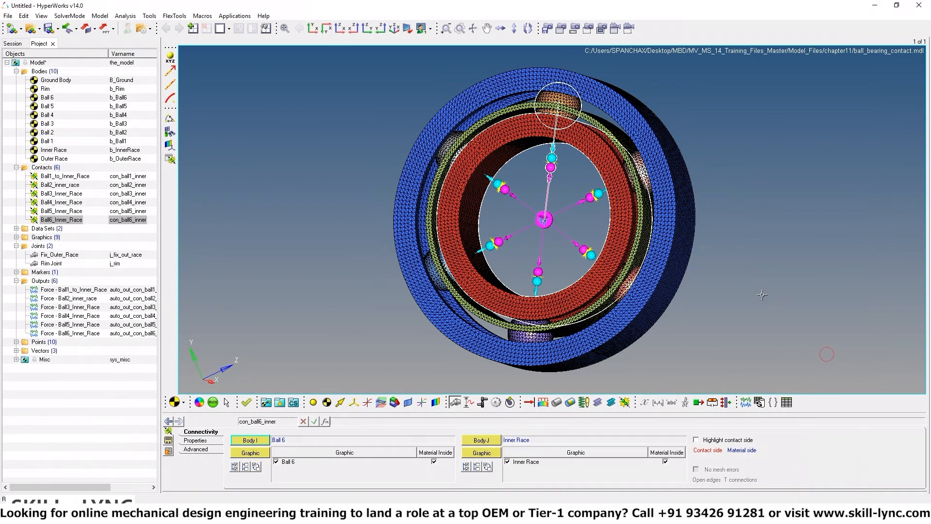
pyautogui.keyDown('ctrl'); pyautogui.moveTo(828, 352); pyautogui.dragTo(747, 278); pyautogui.keyUp('ctrl')
pyautogui.keyDown('ctrl'); pyautogui.scroll(-3, 561, 219); pyautogui.keyUp('ctrl')
pyautogui.moveTo(561, 219)
pyautogui.keyDown('ctrl'); pyautogui.mouseDown()
pyautogui.moveTo(504, 228)
pyautogui.moveTo(551, 226)
pyautogui.mouseUp(); pyautogui.keyUp('ctrl')
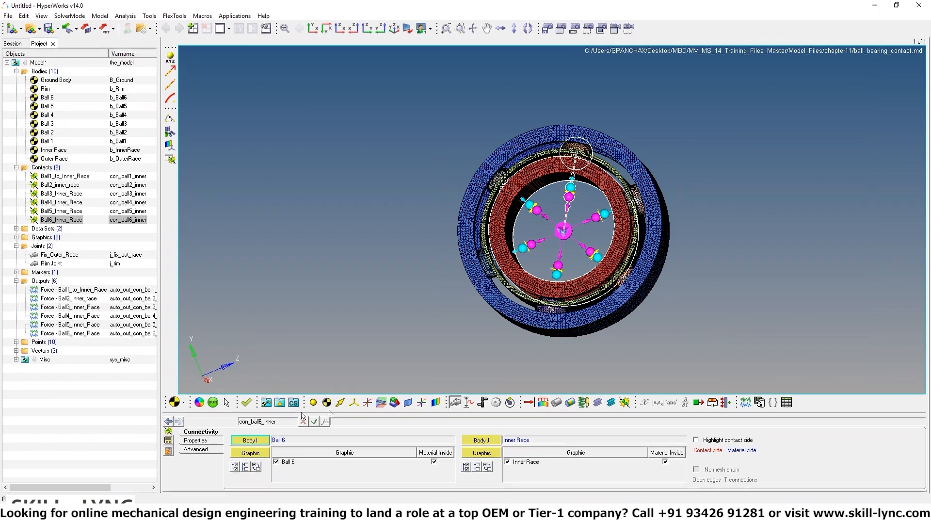
# Add a RigidToRigidContact entity labelled Ball1_Outer_Race with the variable name con_ball1_outer
pyautogui.click(624, 402)
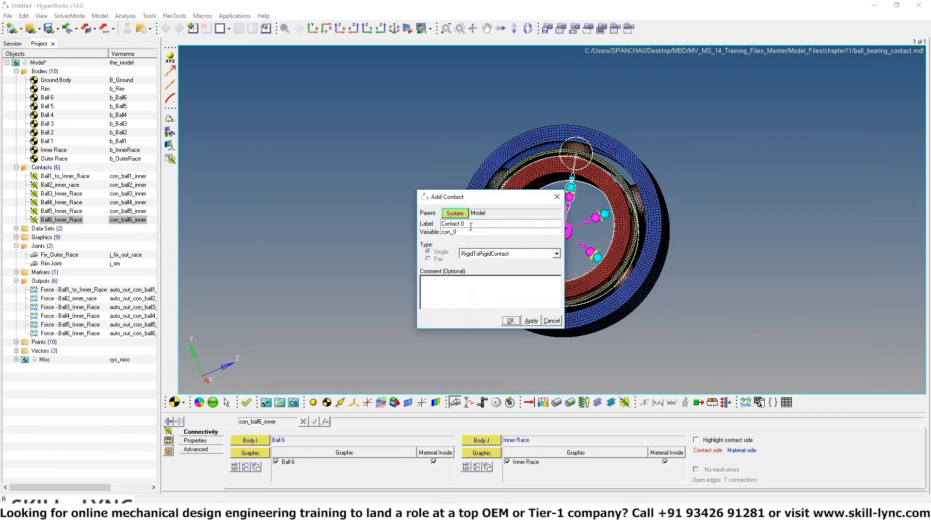
pyautogui.moveTo(467, 224); pyautogui.dragTo(388, 228)
pyautogui.write('Ba')
pyautogui.write('ball1_oute')
pyautogui.click(511, 320)
# Assign Ball 1 as Body I and Outer Race as Body J of the Ball1_Outer_Race contact
pyautogui.click(258, 440)
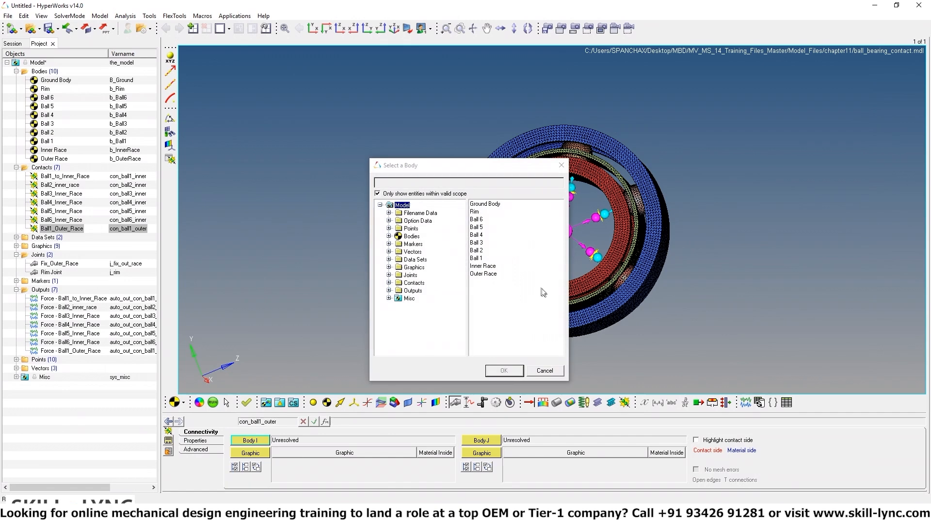
pyautogui.click(477, 257)
pyautogui.click(504, 370)
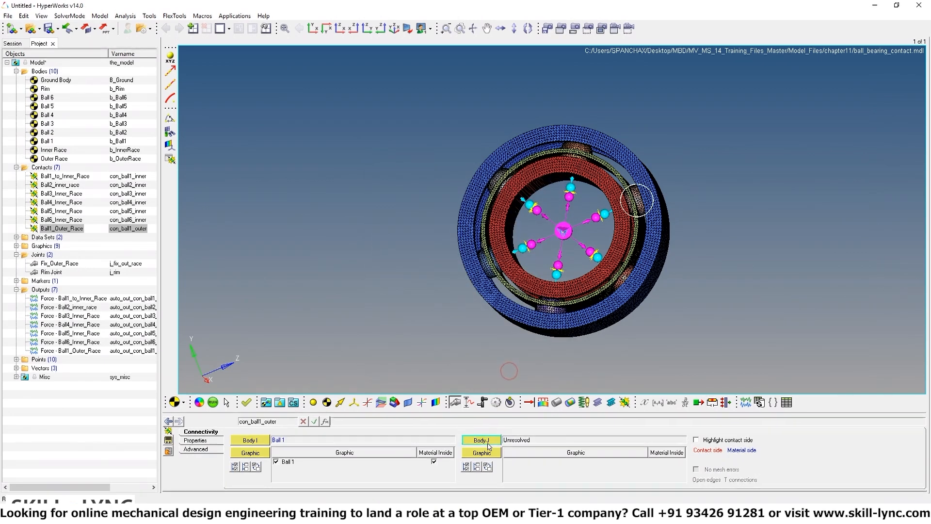
pyautogui.click(482, 440)
pyautogui.click(487, 273)
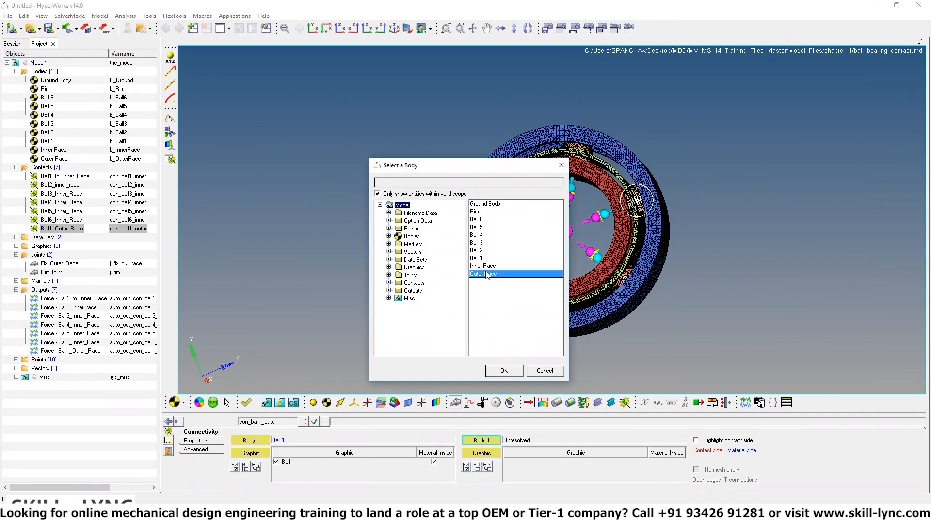
pyautogui.click(511, 371)
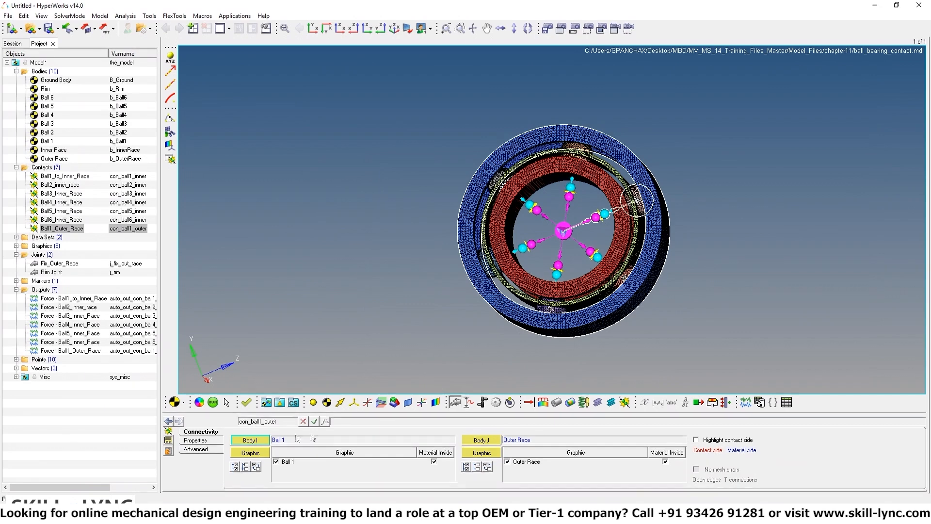
# Add a RigidToRigidContact entity labelled Ball2_Outer_Race with the variable name con_ball2_outer
pyautogui.click(625, 402)
pyautogui.moveTo(462, 226); pyautogui.dragTo(354, 225)
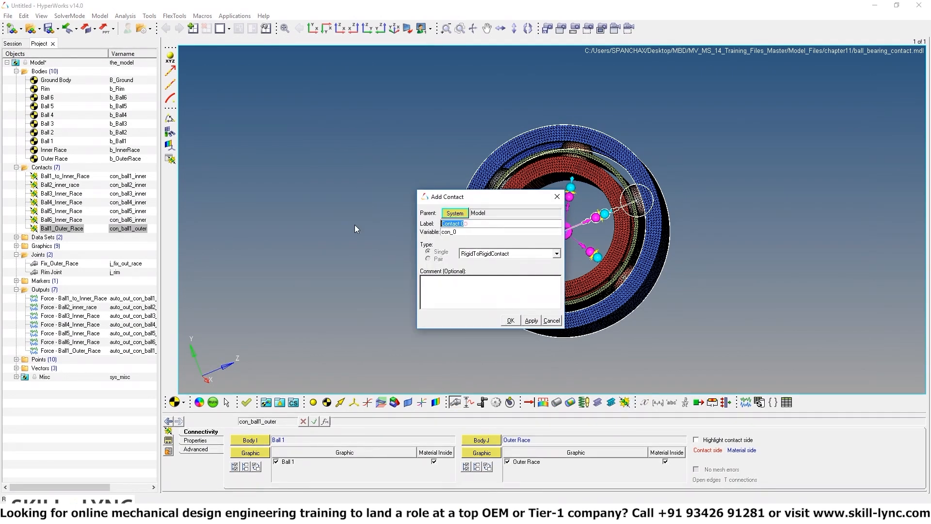
pyautogui.write('Ball2_0')
pyautogui.write('uter_Race')
pyautogui.click(470, 234)
pyautogui.press('BackSpace')
pyautogui.write('ball2_outer')
pyautogui.click(511, 321)
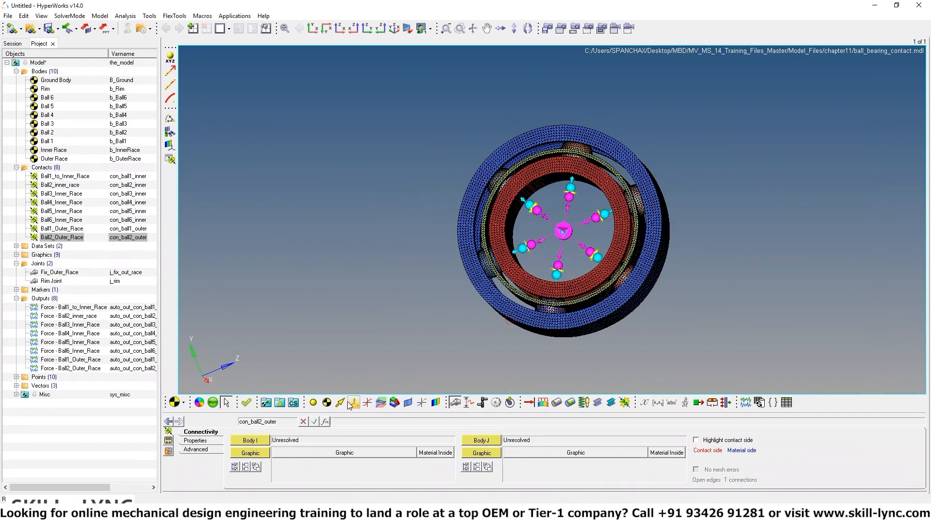
# Assign Ball 2 as Body I and Outer Race as Body J of the Ball2_Outer_Race contact
pyautogui.click(257, 442)
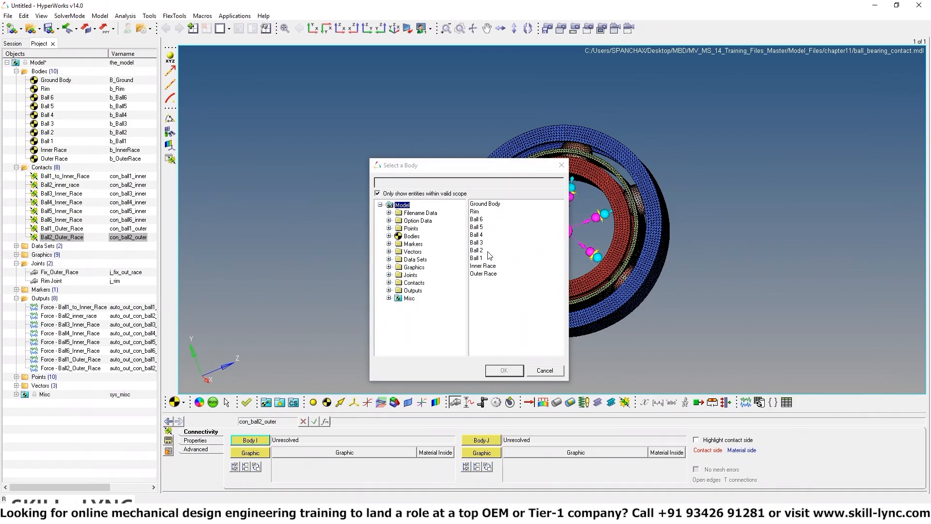
pyautogui.click(486, 250)
pyautogui.click(505, 370)
pyautogui.click(482, 440)
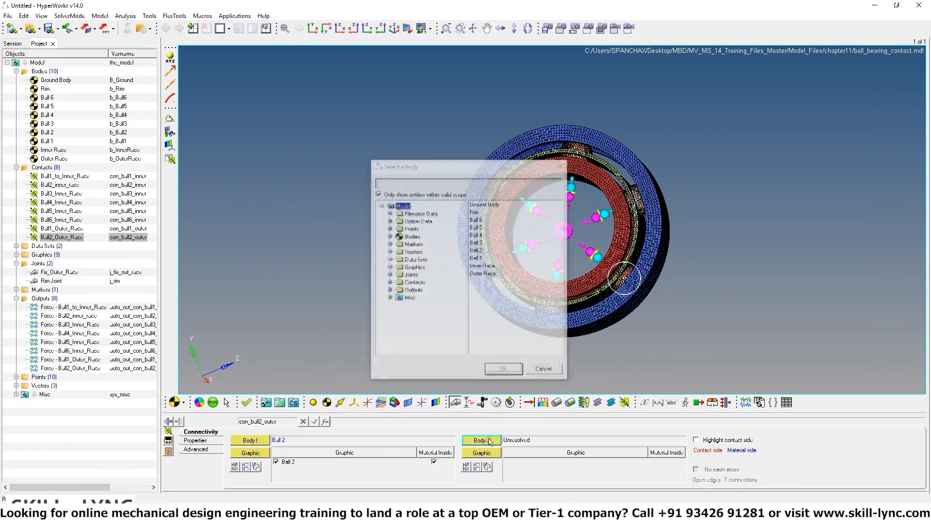
pyautogui.click(481, 273)
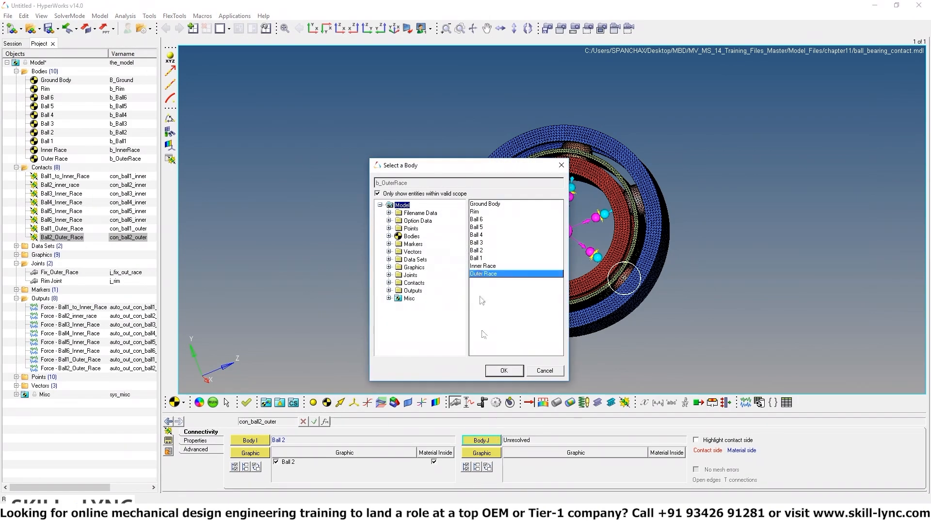
pyautogui.click(504, 370)
# Add a RigidToRigidContact entity labelled Ball3_Outer_Race with the variable name con_ball3_Outer
pyautogui.click(624, 403)
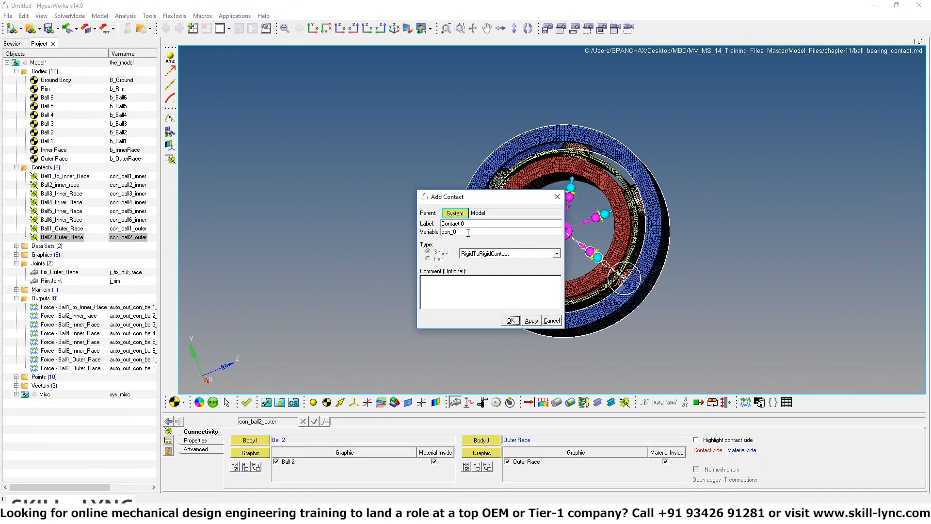
pyautogui.write('b')
pyautogui.press('BackSpace')
pyautogui.click(510, 320)
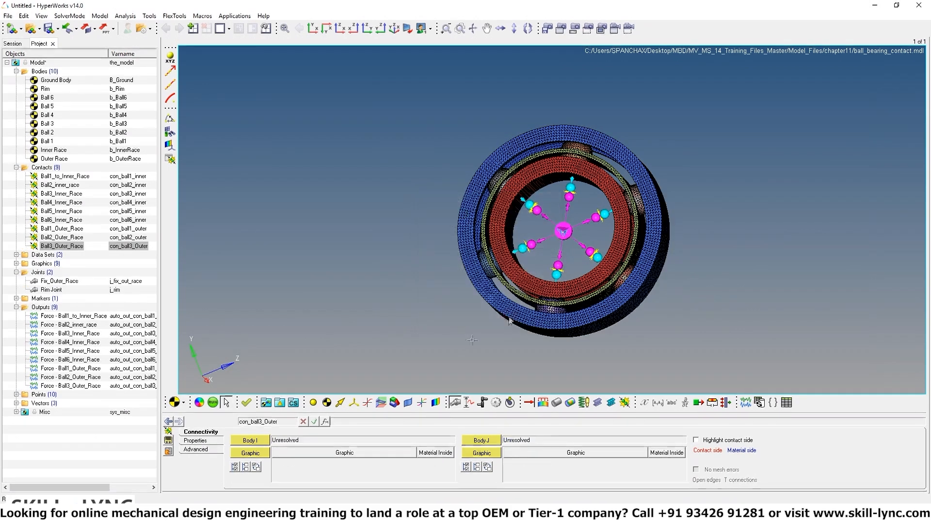
# Assign Ball 3 as Body I and Outer Race as Body J of the Ball3_Outer_Race contact
pyautogui.doubleClick(249, 441)
pyautogui.click(477, 242)
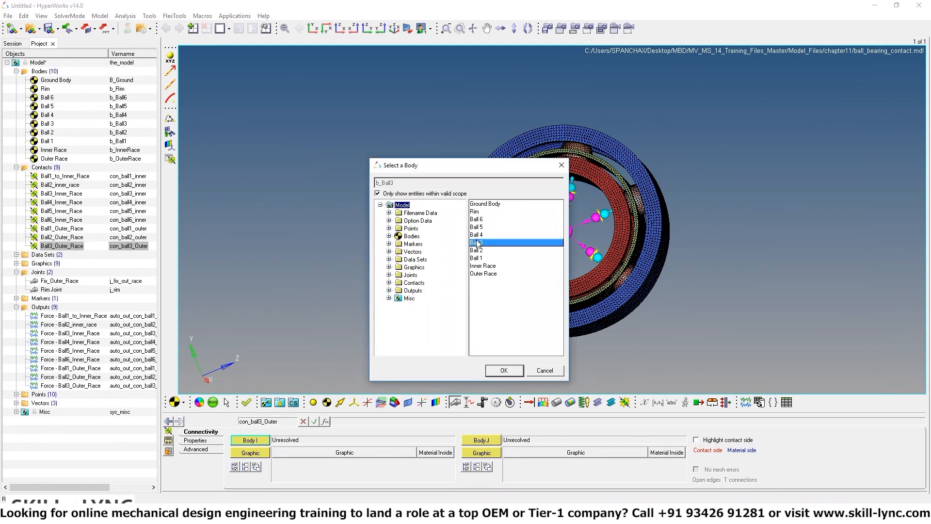
pyautogui.click(504, 370)
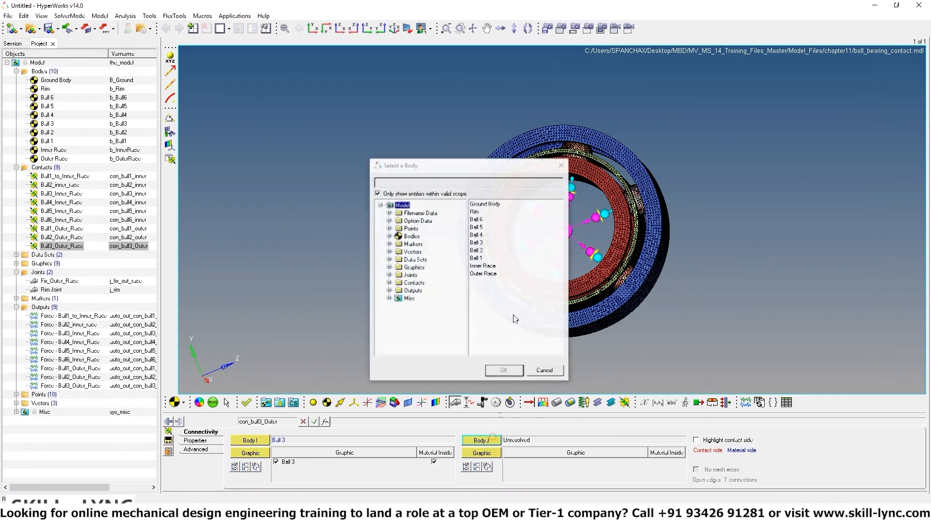
pyautogui.click(484, 273)
pyautogui.click(510, 370)
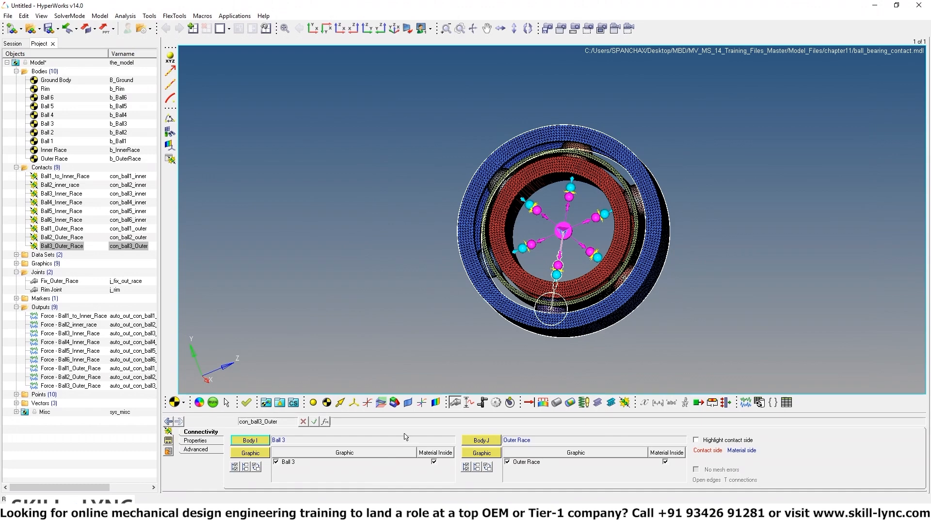
# Add a RigidToRigidContact entity labelled Ball4_Outer_race with the variable name con_ball4_outer
pyautogui.click(624, 403)
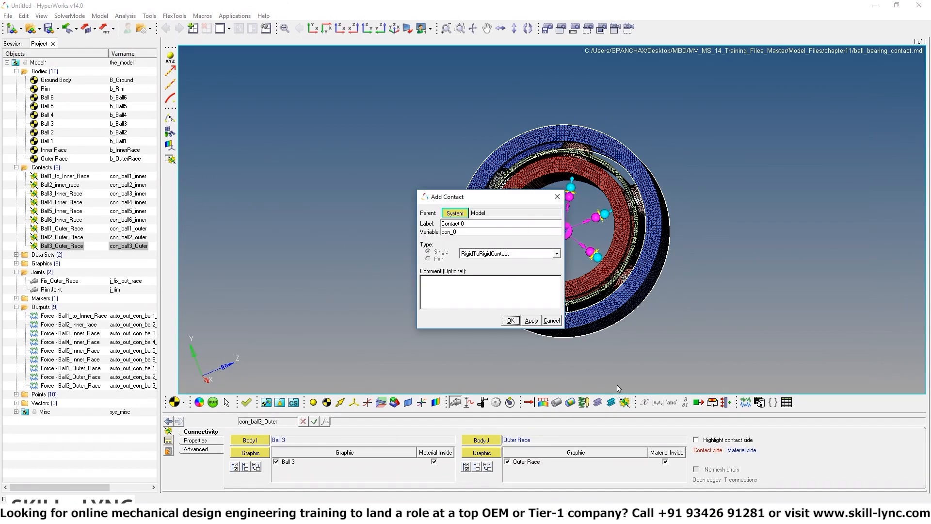
pyautogui.write('Ball4_0')
pyautogui.click(469, 233)
pyautogui.press('BackSpace')
pyautogui.write('ball4_outer')
pyautogui.click(510, 320)
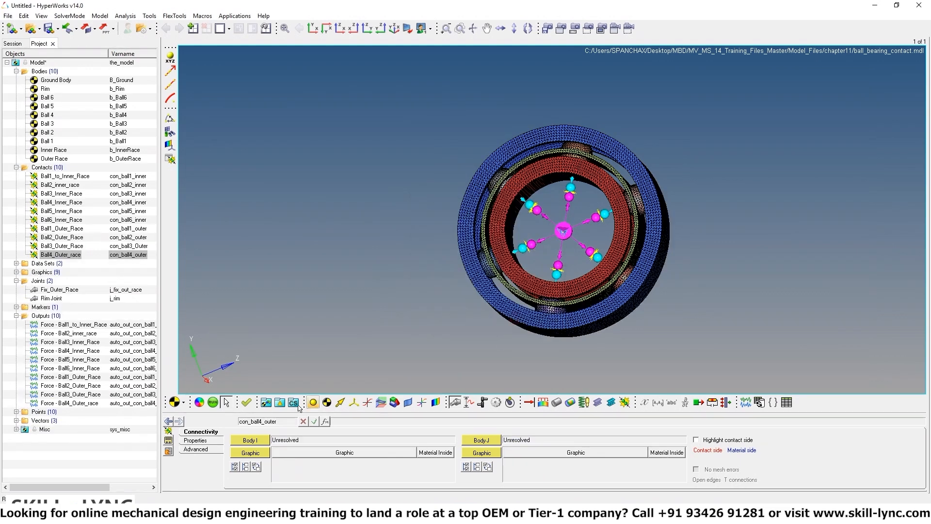
# Assign Ball 4 as Body I and Outer Race as Body J of the Ball4_Outer_race contact
pyautogui.click(249, 440)
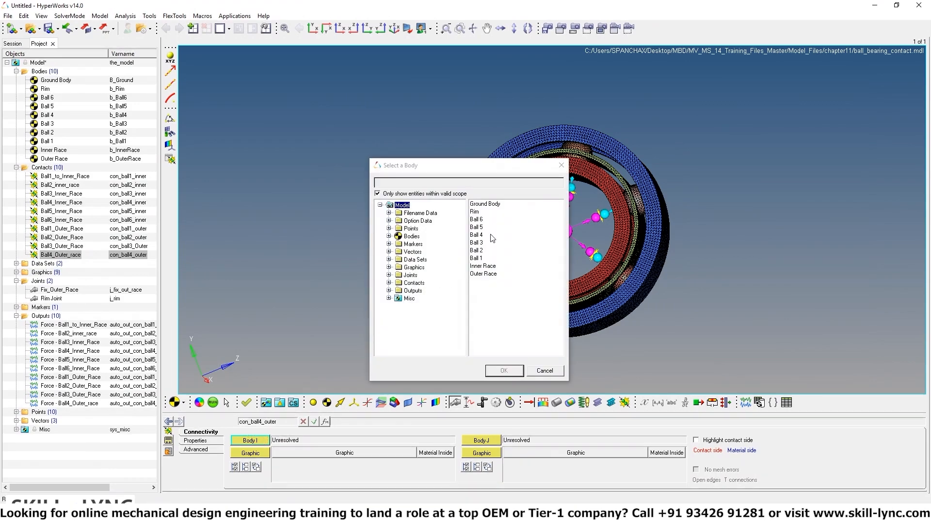
pyautogui.click(480, 234)
pyautogui.click(504, 370)
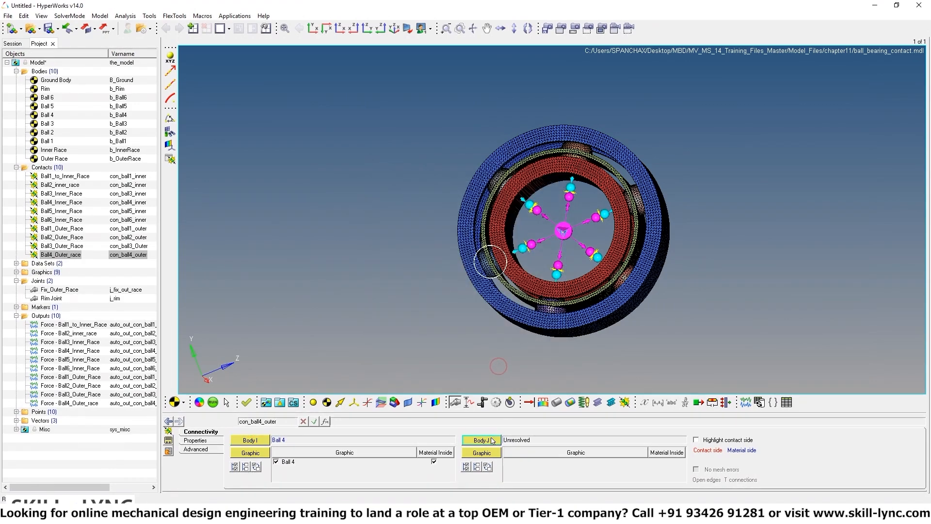
pyautogui.click(490, 439)
pyautogui.click(485, 273)
pyautogui.click(503, 370)
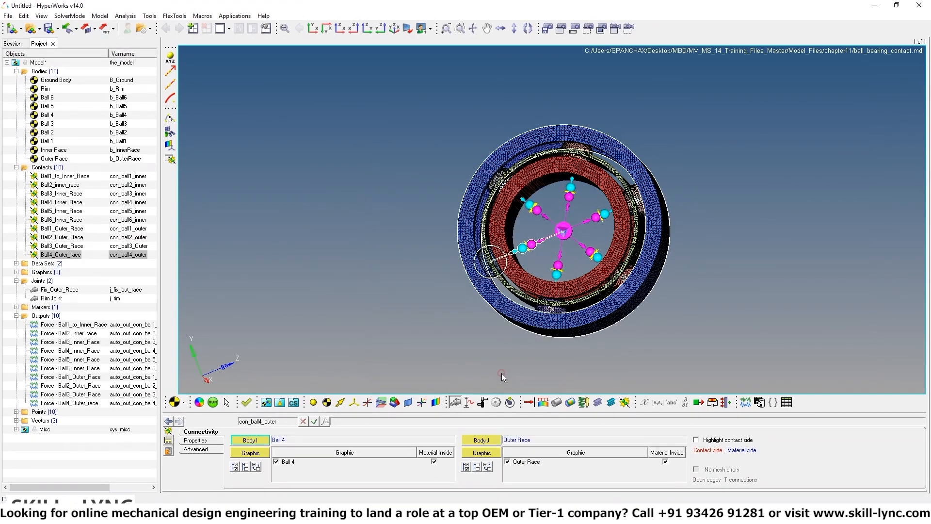
# Add a RigidToRigidContact entity labelled Ball5_Outer_race with the variable name con_ball5_outer
pyautogui.click(625, 402)
pyautogui.moveTo(464, 223); pyautogui.dragTo(380, 220)
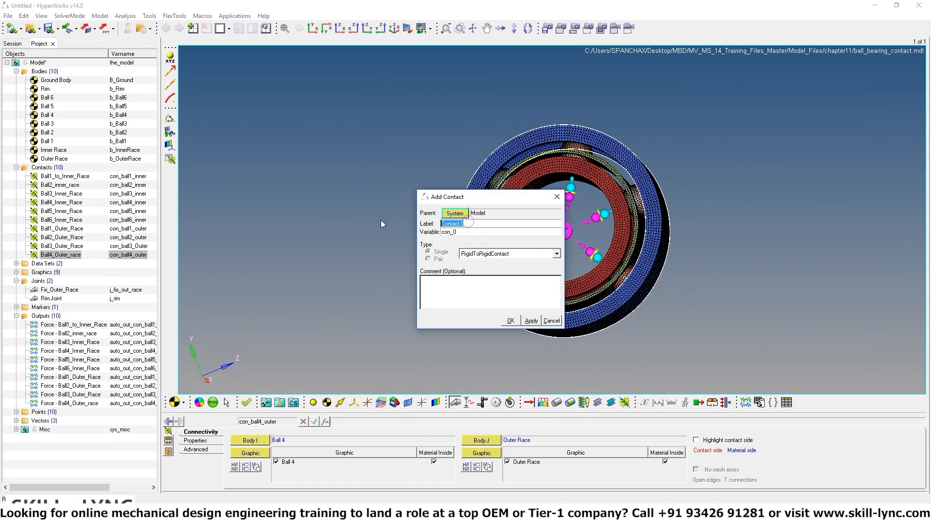
pyautogui.write('Ball5_Outer')
pyautogui.press('BackSpace')
pyautogui.write('_race')
pyautogui.click(510, 321)
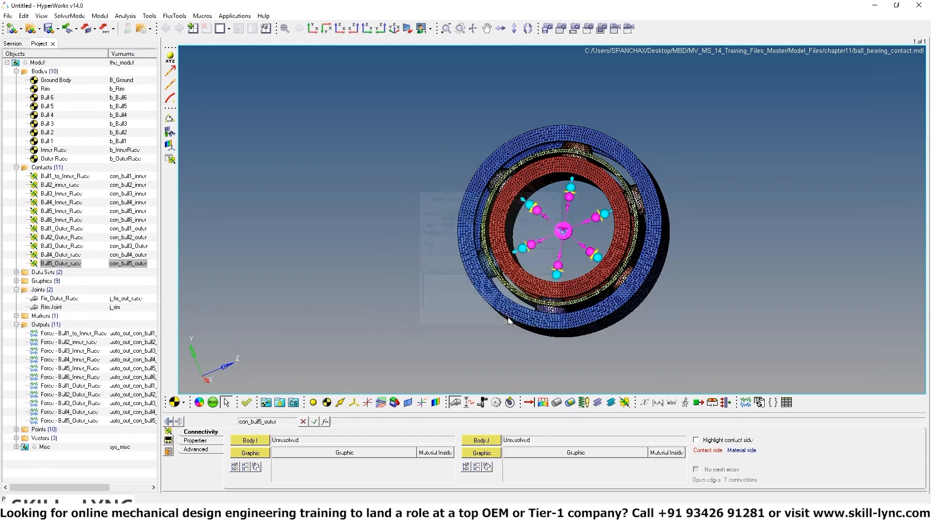
# Assign Ball 5 as Body I and Outer Race as Body J of the Ball5_Outer_race contact
pyautogui.click(255, 440)
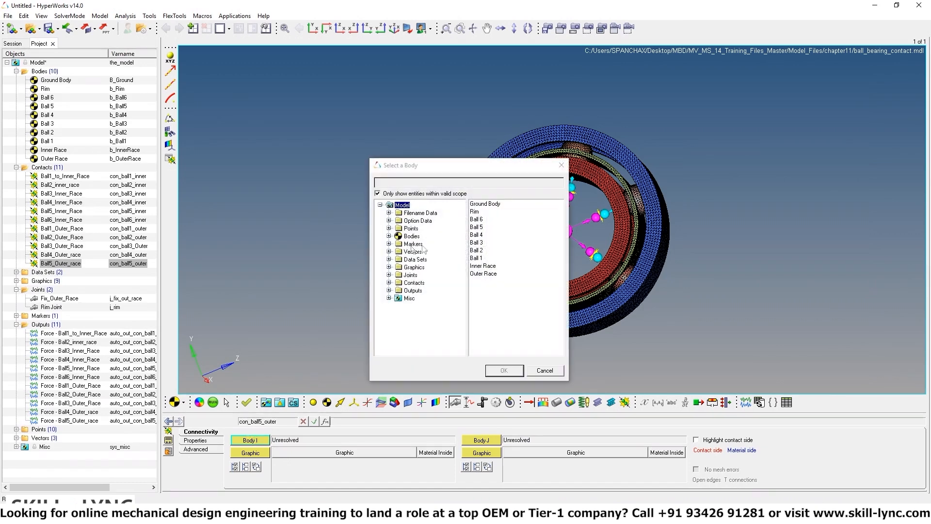
pyautogui.click(478, 225)
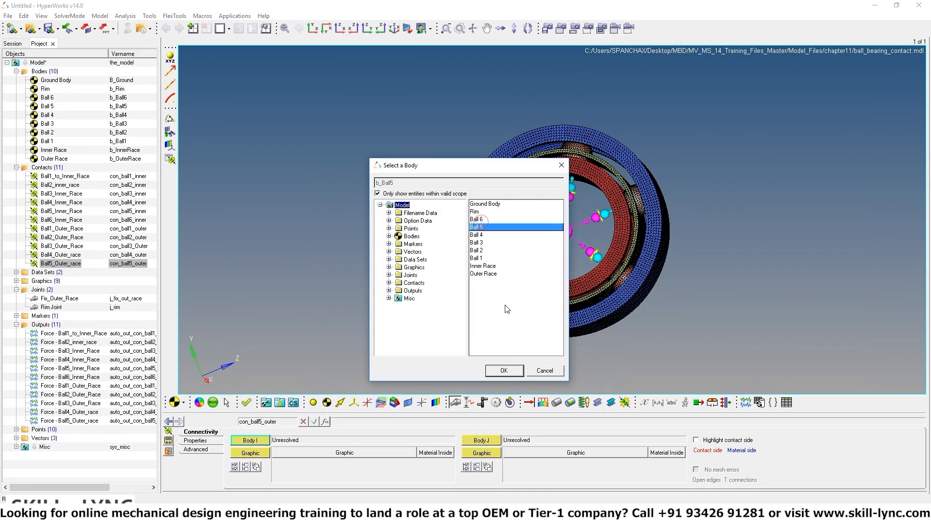
pyautogui.click(503, 370)
pyautogui.click(491, 439)
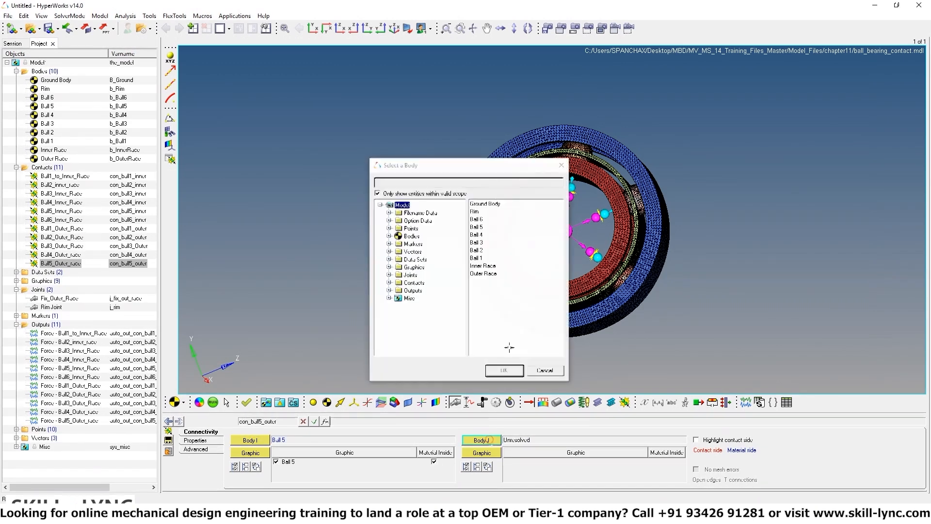
pyautogui.click(485, 274)
pyautogui.click(504, 370)
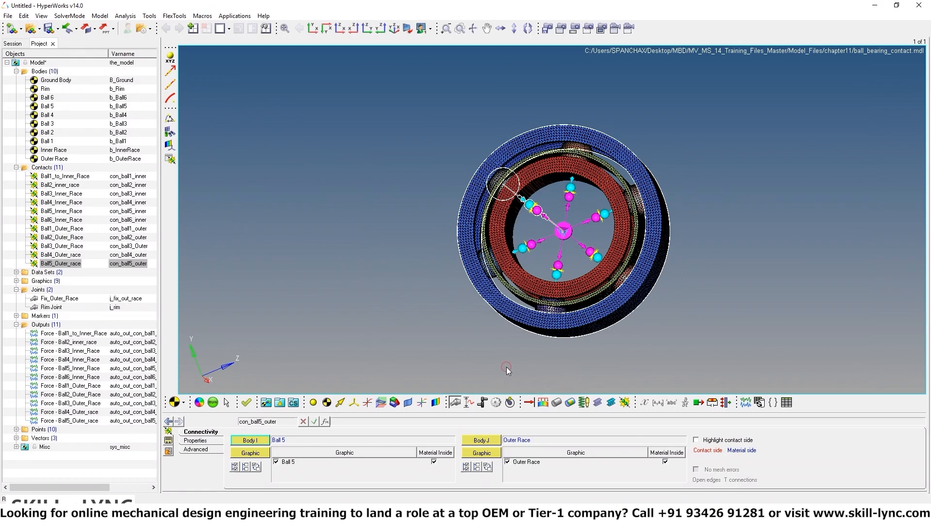
# Add a RigidToRigidContact entity labelled Ball6_Outer_Race with the variable name con_ball6_Outer
pyautogui.click(624, 402)
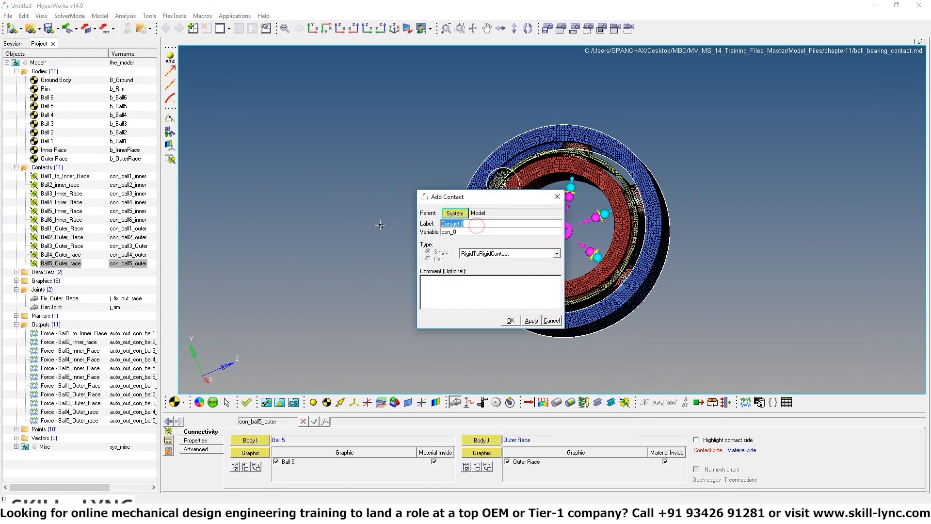
pyautogui.write('Ball6_Outer_Race')
pyautogui.click(480, 231)
pyautogui.press('BackSpace')
pyautogui.write('ball6_Outer')
pyautogui.click(510, 321)
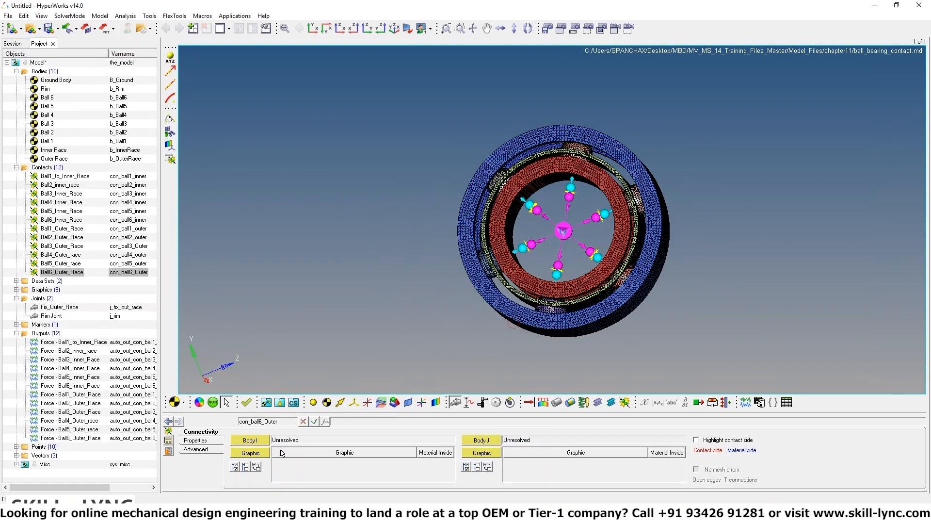
# Assign Ball 6 as Body I and Outer Race as Body J of the Ball6_Outer_Race contact
pyautogui.click(256, 444)
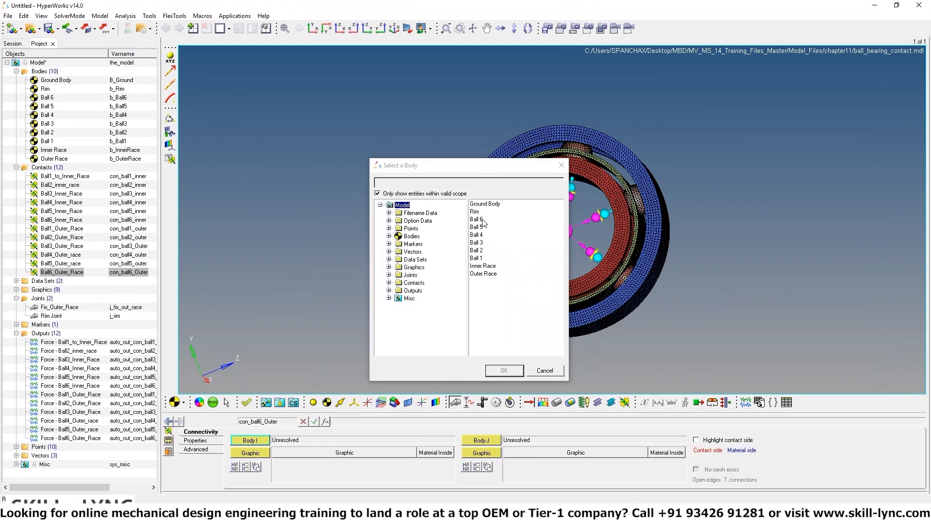
pyautogui.click(477, 219)
pyautogui.click(514, 370)
pyautogui.click(485, 440)
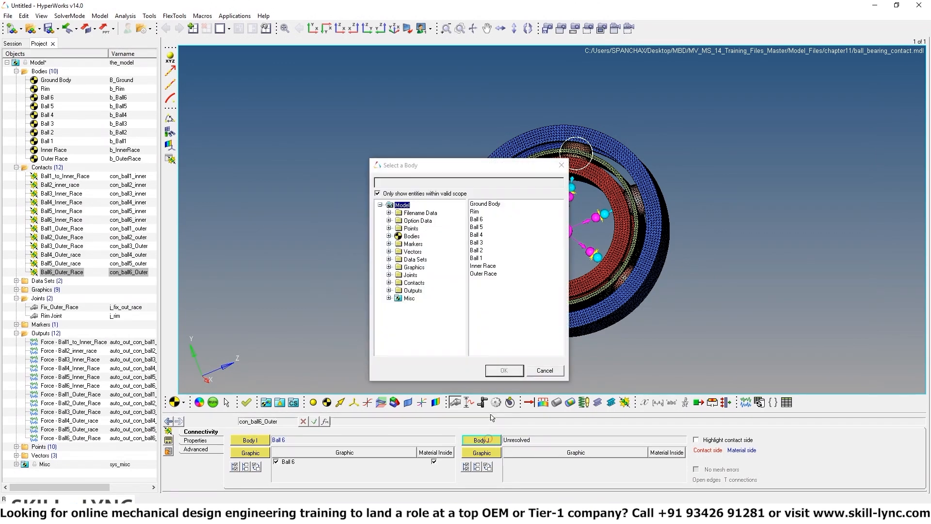
pyautogui.click(485, 273)
pyautogui.click(504, 369)
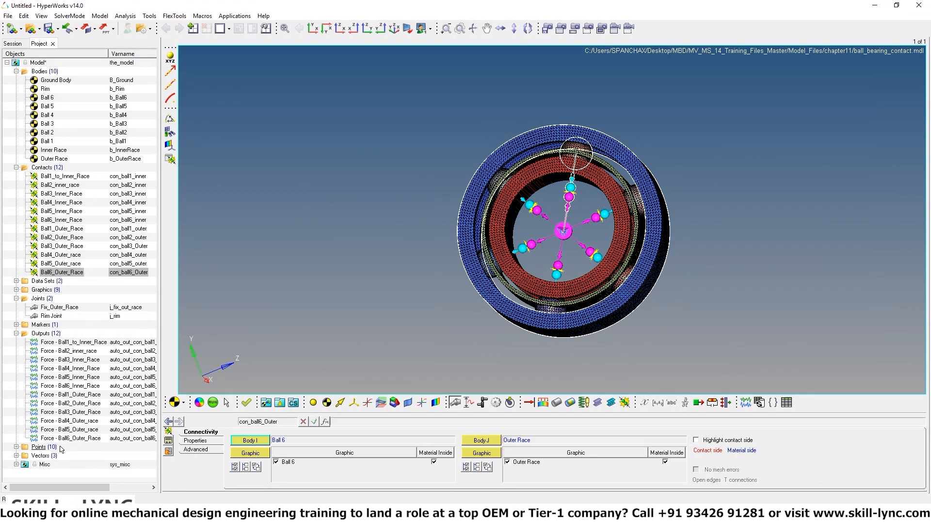
# Add a RigidToRigidContact entity labelled Ball1_Rim, keeping the default variable name con_0
pyautogui.keyDown('ctrl'); pyautogui.moveTo(329, 237); pyautogui.dragTo(389, 244); pyautogui.keyUp('ctrl')
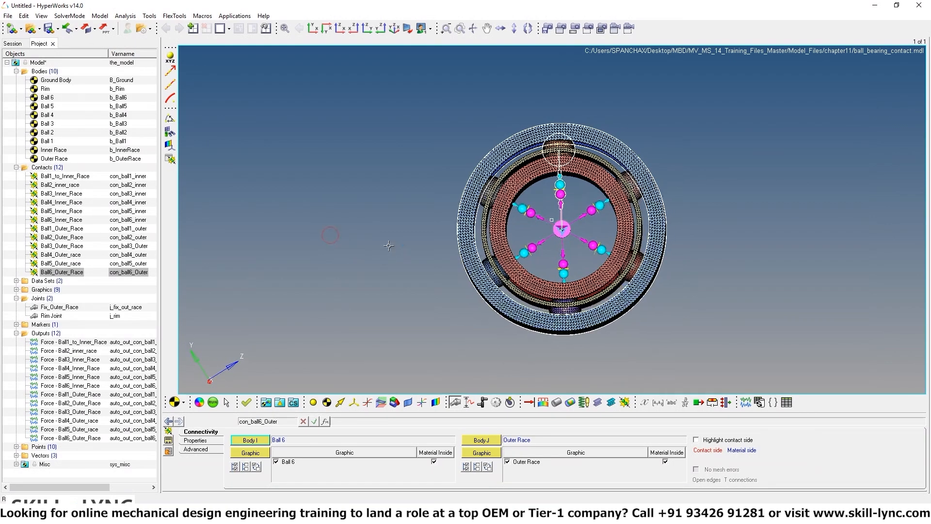
pyautogui.keyDown('ctrl'); pyautogui.moveTo(399, 245); pyautogui.dragTo(358, 245, button='right'); pyautogui.keyUp('ctrl')
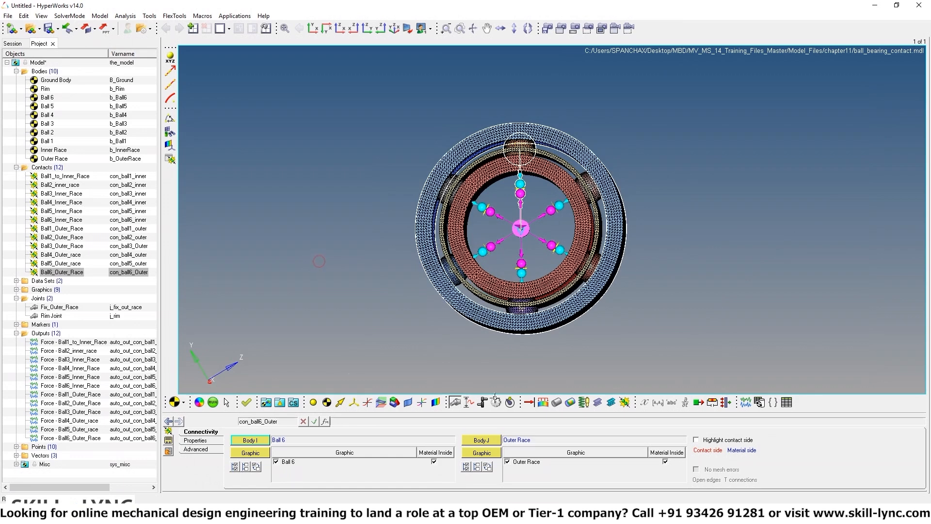
pyautogui.click(626, 403)
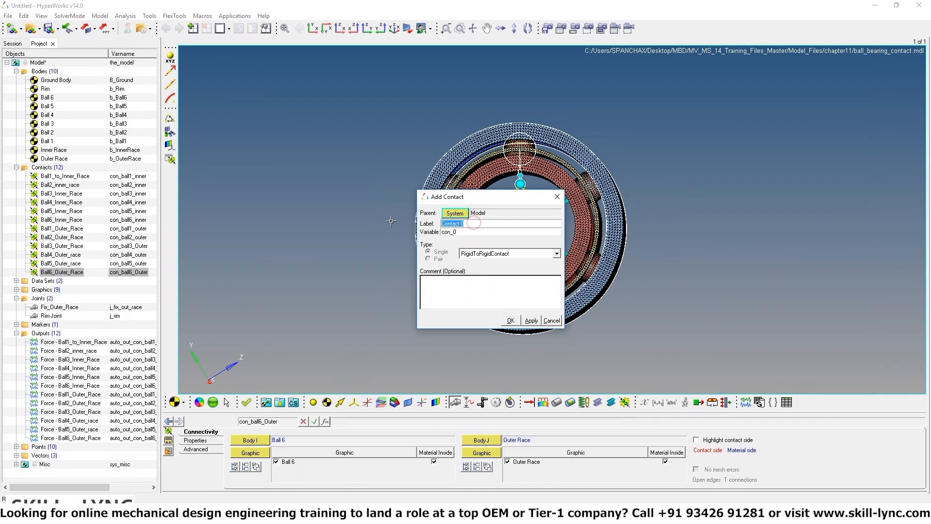
pyautogui.write('Ball1_Rim')
pyautogui.click(511, 320)
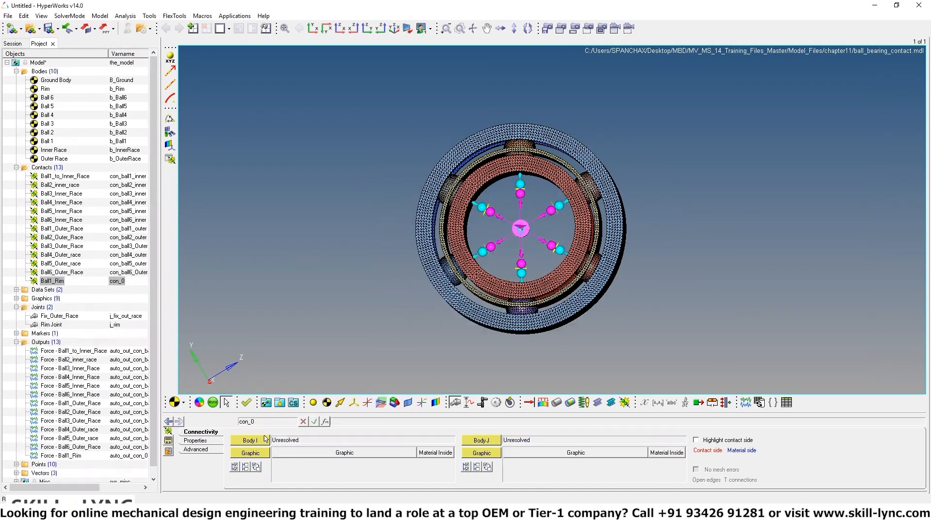
# Assign Ball 1 as Body I and Rim as Body J of the Ball1_Rim contact
pyautogui.click(265, 440)
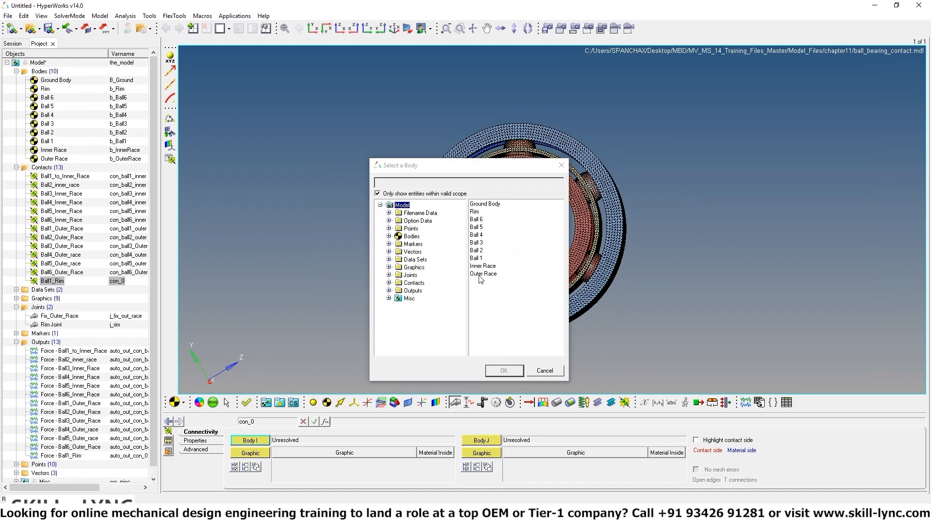
pyautogui.click(478, 258)
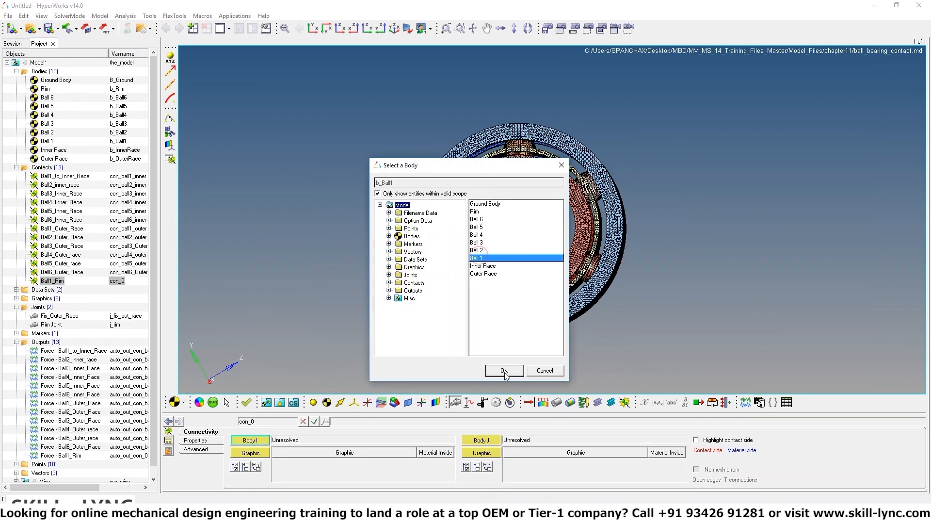
pyautogui.click(504, 371)
pyautogui.click(491, 441)
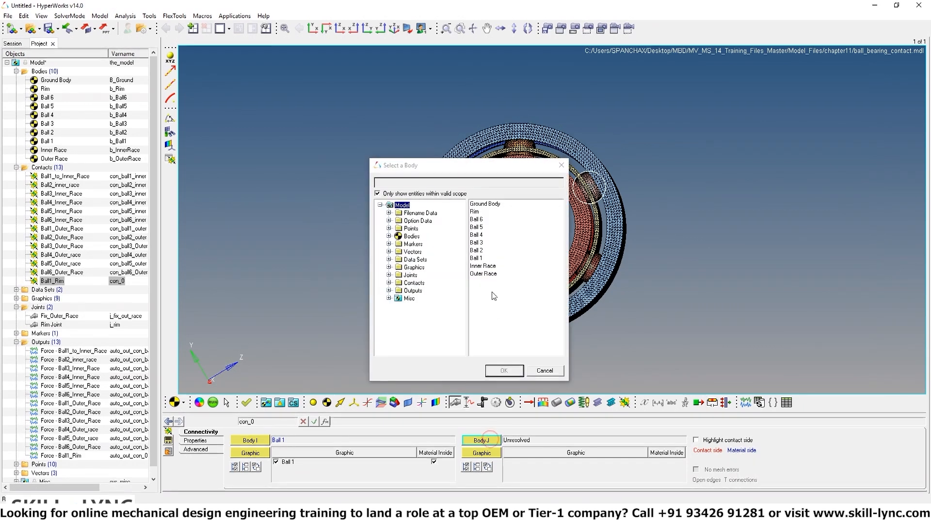
pyautogui.click(474, 211)
pyautogui.click(512, 374)
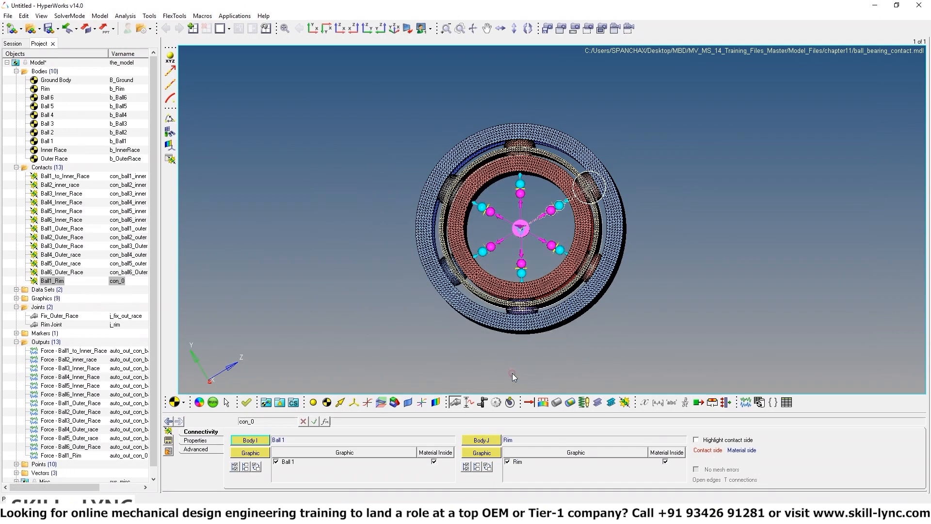
# Add a RigidToRigidContact entity labelled Ball2_Rim with the variable name con_ball2_rim
pyautogui.click(625, 402)
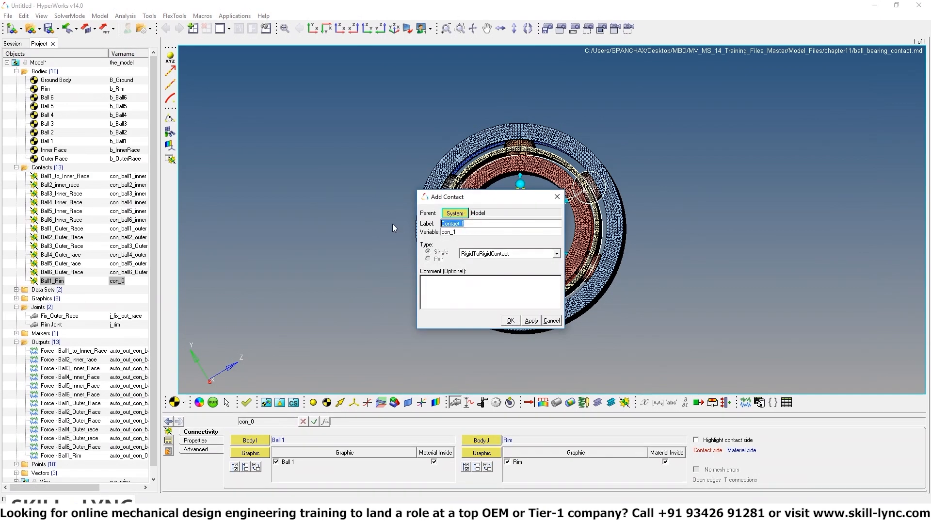
pyautogui.write('Ball2_Rim')
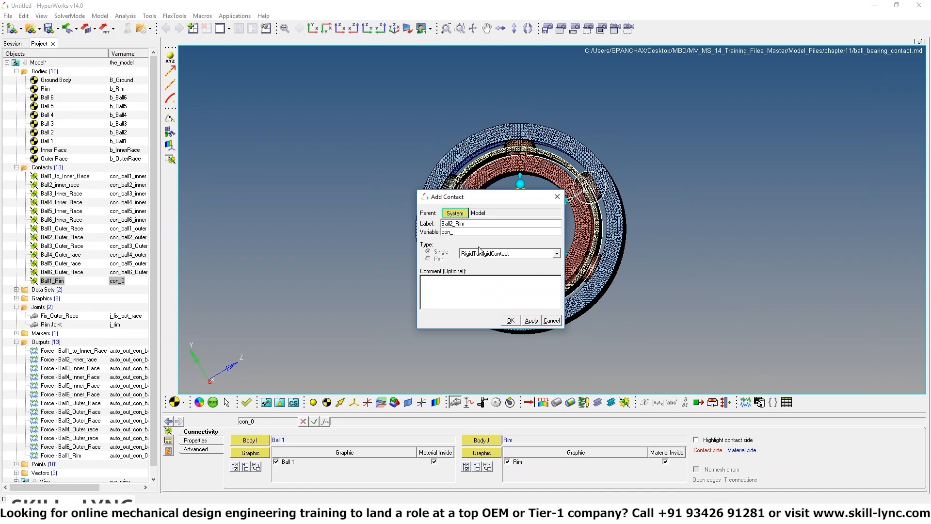
pyautogui.write('ll2_rim')
pyautogui.click(510, 320)
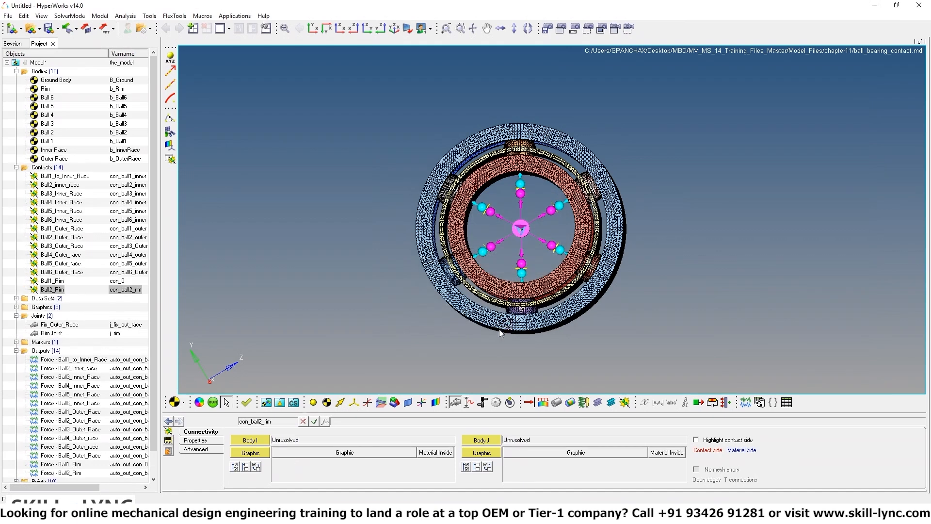
# Assign Ball 2 as Body I and Rim as Body J of the Ball2_Rim contact
pyautogui.doubleClick(248, 440)
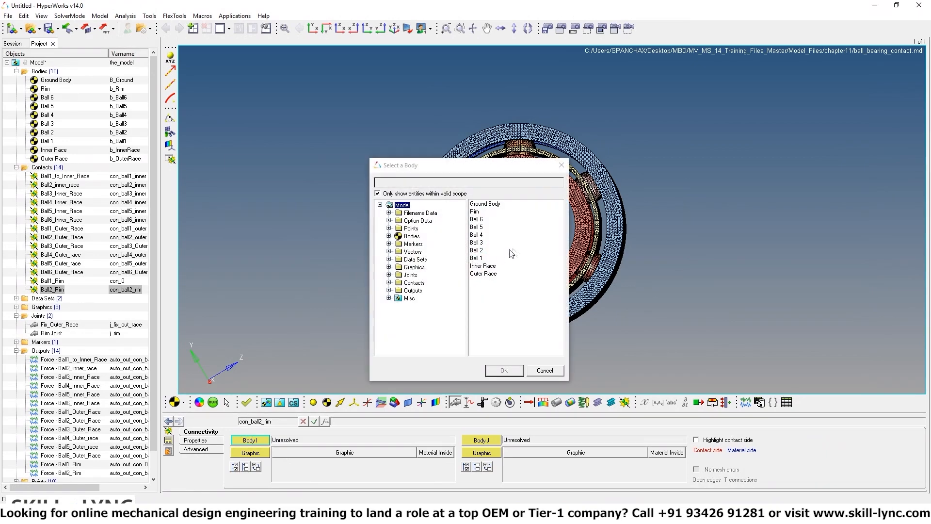
pyautogui.click(484, 250)
pyautogui.click(505, 374)
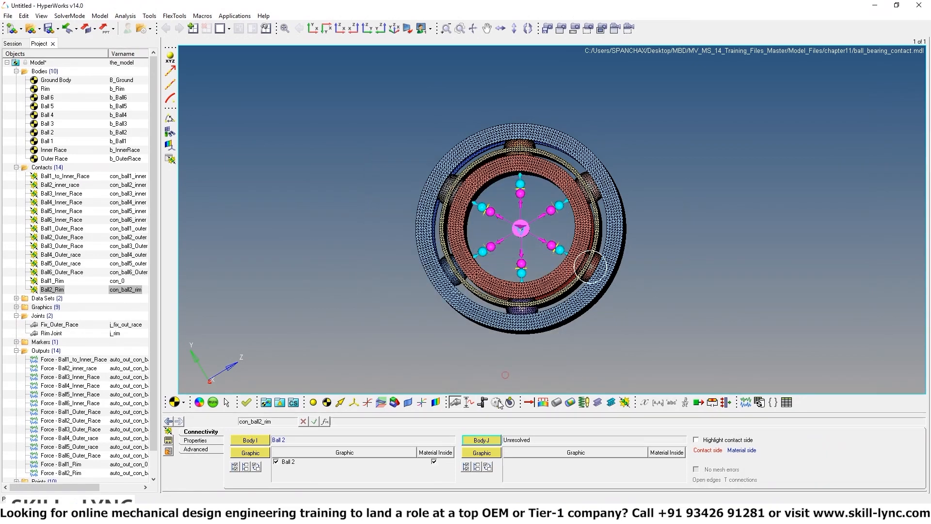
pyautogui.doubleClick(481, 440)
pyautogui.click(480, 212)
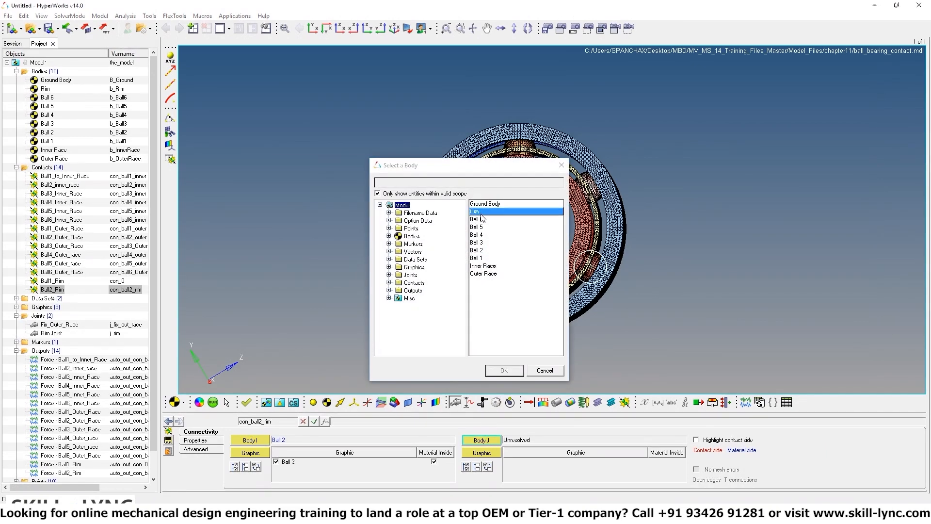
pyautogui.click(505, 370)
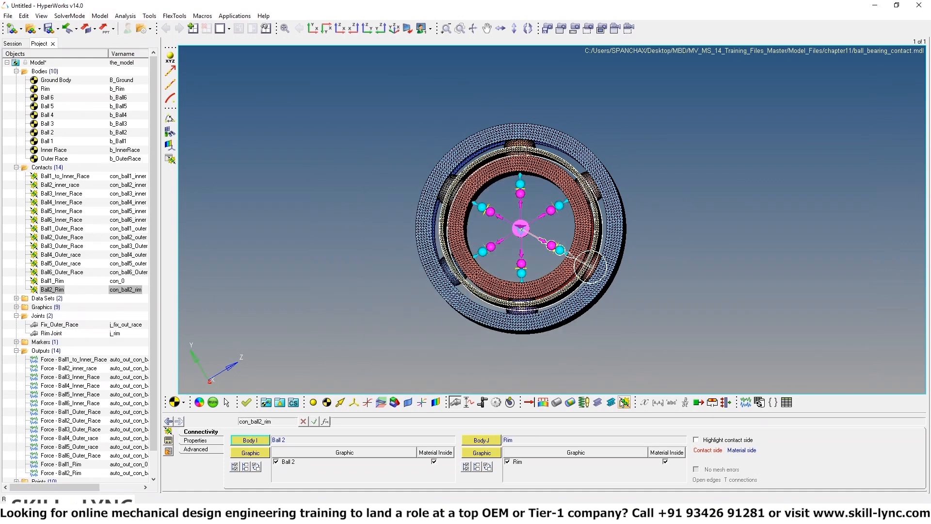
# Add a RigidToRigidContact entity labelled Ball3_rim with the variable name con_ball3_rim
pyautogui.click(624, 402)
pyautogui.tripleClick(464, 223)
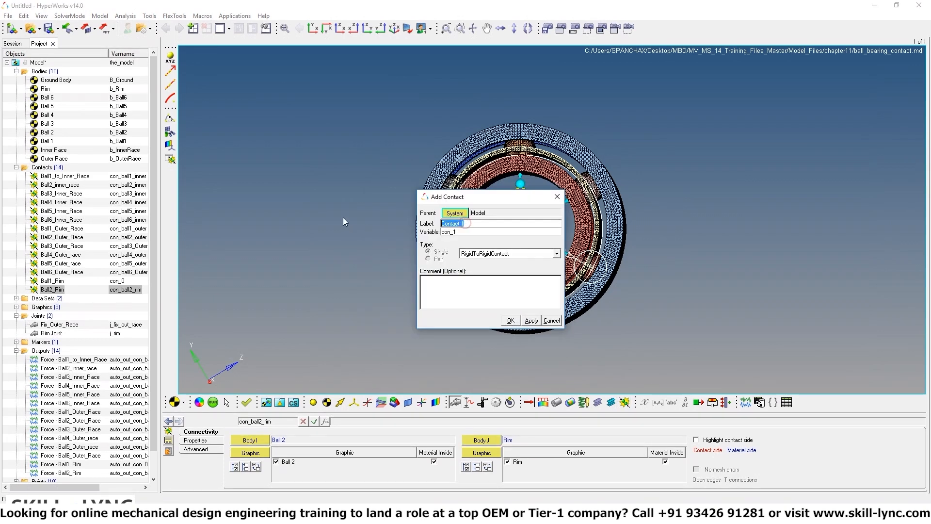
pyautogui.write('Ball3_rim')
pyautogui.click(512, 320)
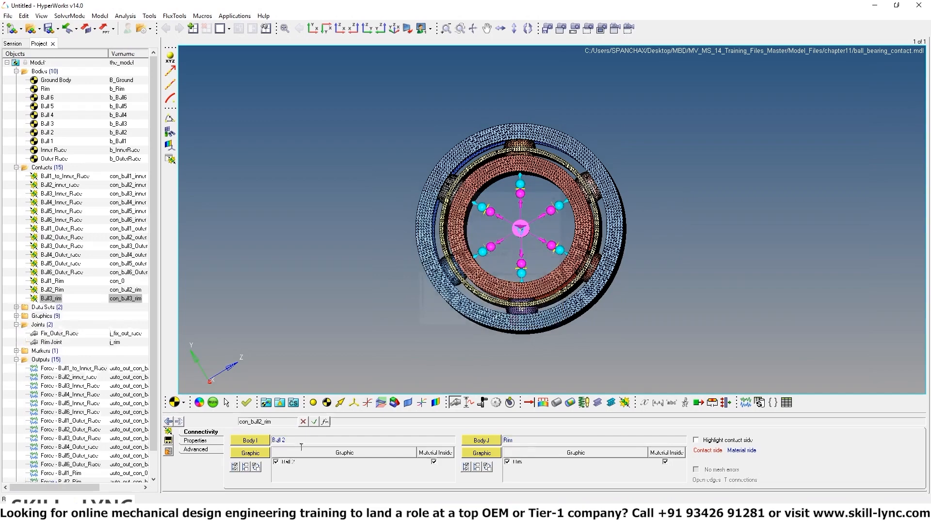
# Assign Ball 3 as Body I and Rim as Body J of the Ball3_rim contact
pyautogui.doubleClick(257, 439)
pyautogui.click(476, 242)
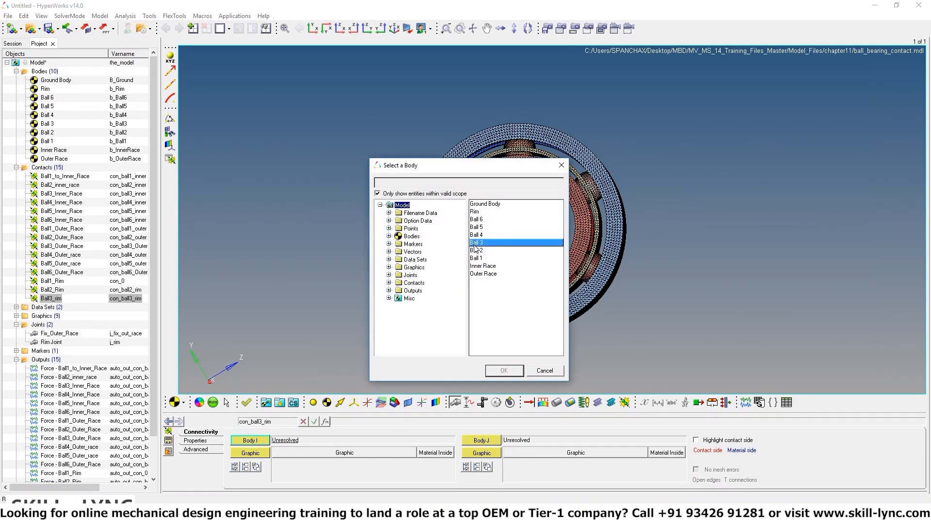
pyautogui.click(502, 370)
pyautogui.doubleClick(482, 440)
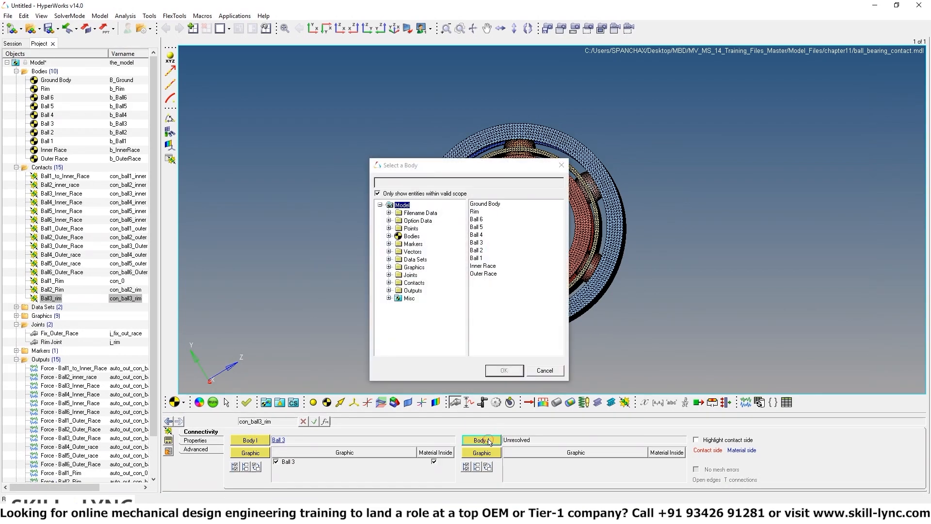
pyautogui.click(486, 212)
pyautogui.click(507, 370)
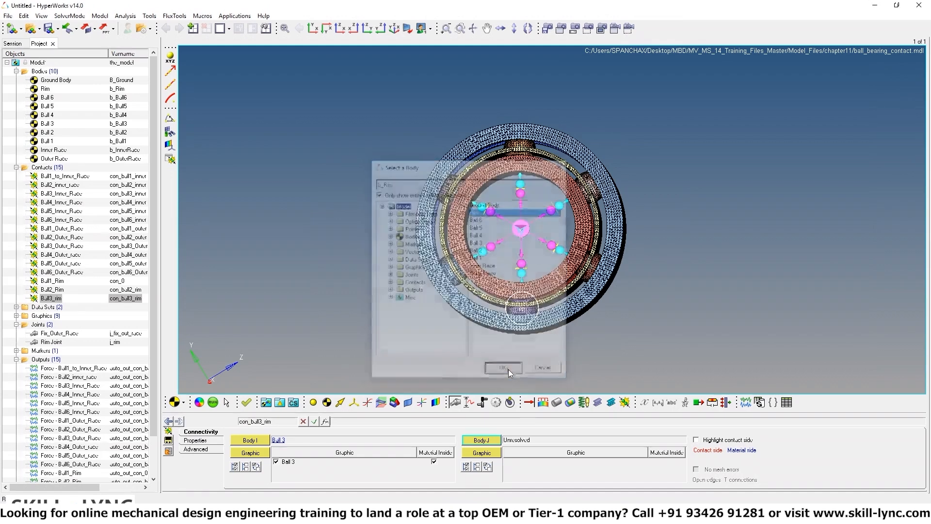
# Add a RigidToRigidContact entity labelled Ball4_Rim with the variable name con_ball4_rim
pyautogui.click(625, 402)
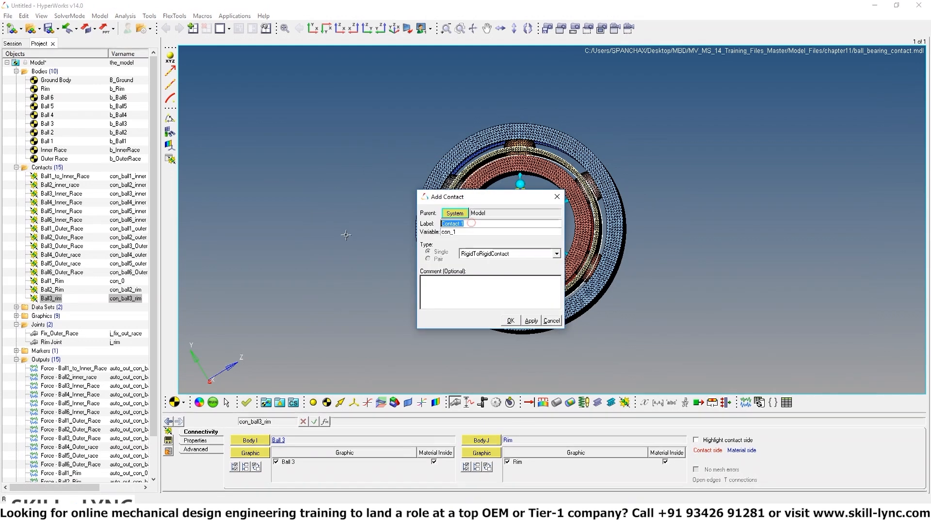
pyautogui.write('Ball4_Rim')
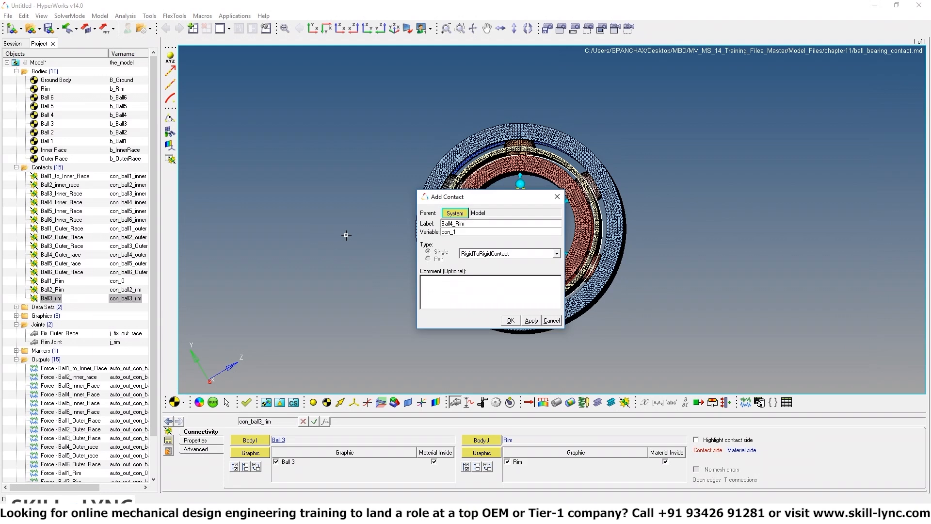
pyautogui.click(477, 231)
pyautogui.press('BackSpace')
pyautogui.write('ball4_rim')
pyautogui.click(511, 320)
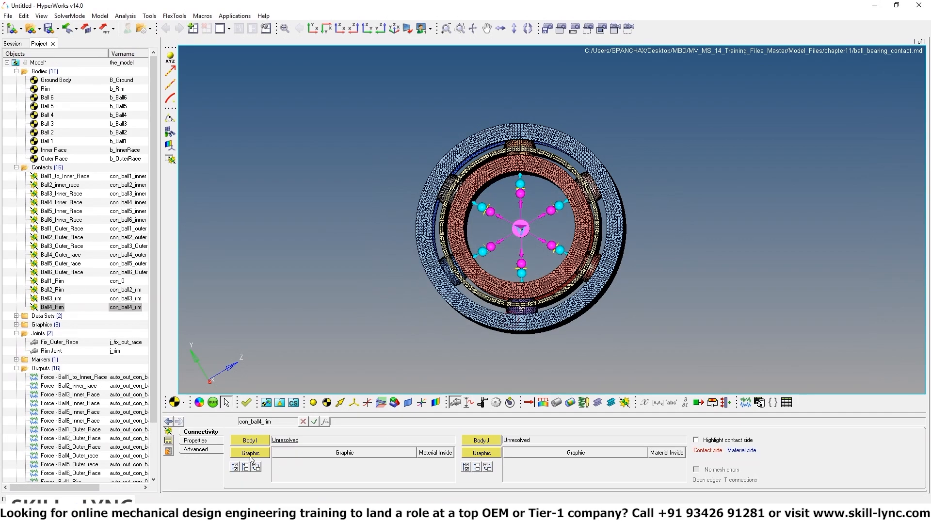
# Assign Ball 4 as Body I and Rim as Body J of the Ball4_Rim contact
pyautogui.click(250, 440)
pyautogui.click(487, 235)
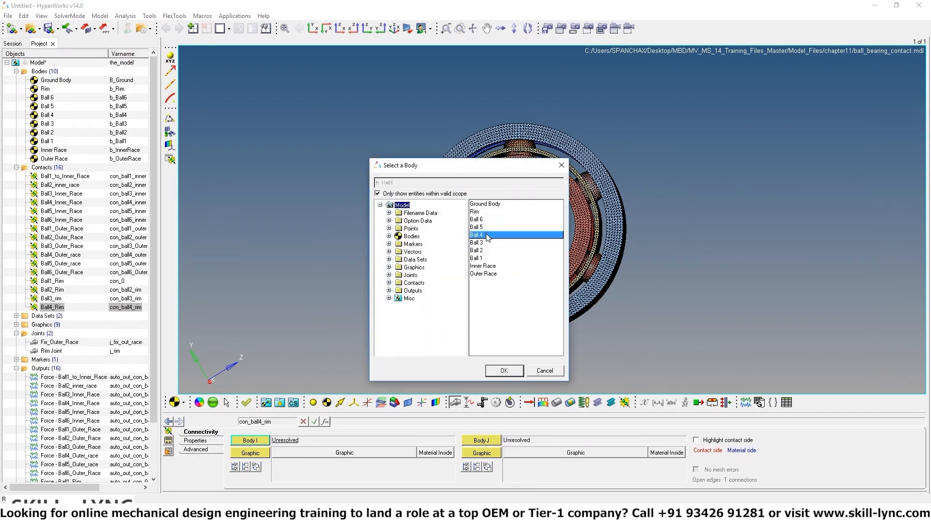
pyautogui.click(505, 370)
pyautogui.click(482, 440)
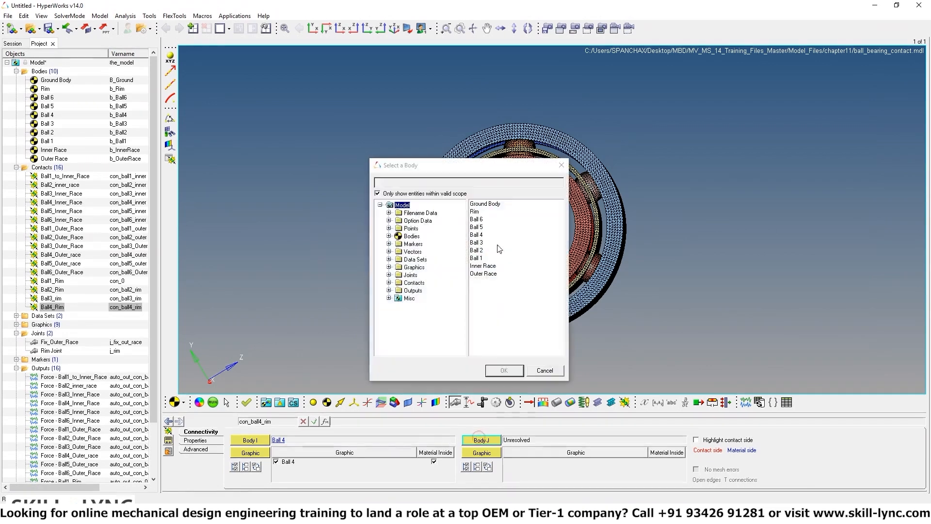
pyautogui.click(485, 212)
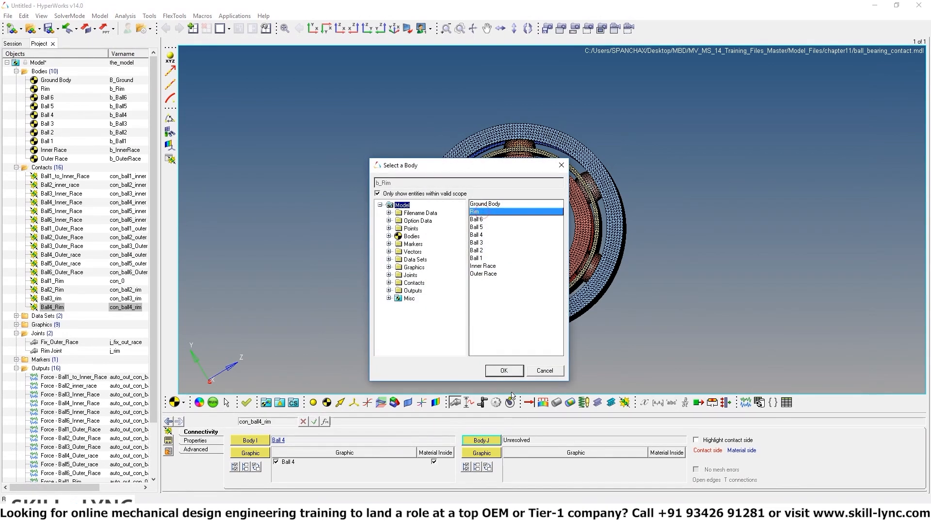
pyautogui.click(504, 371)
# Add a RigidToRigidContact entity labelled Ball5_Rim with the variable name con_ball5_rim
pyautogui.write('Ball5_Rim')
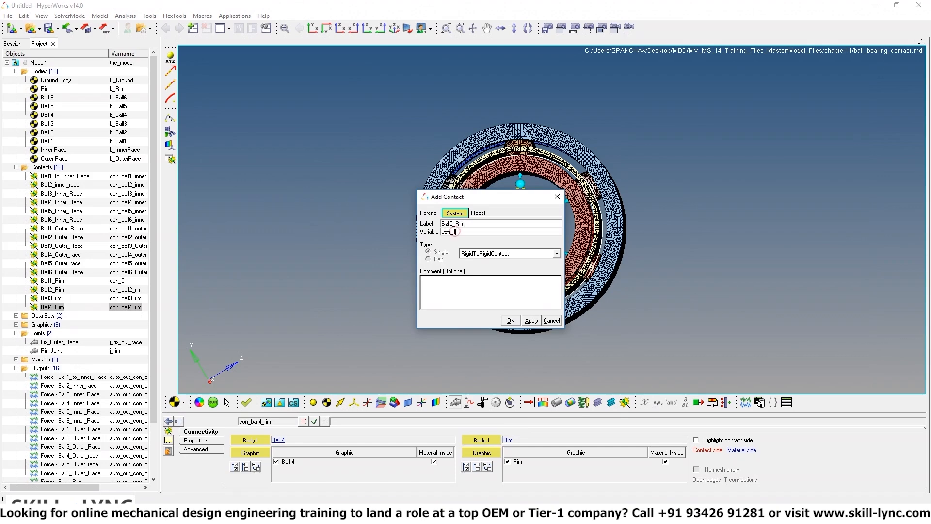
pyautogui.press('BackSpace')
pyautogui.click(511, 320)
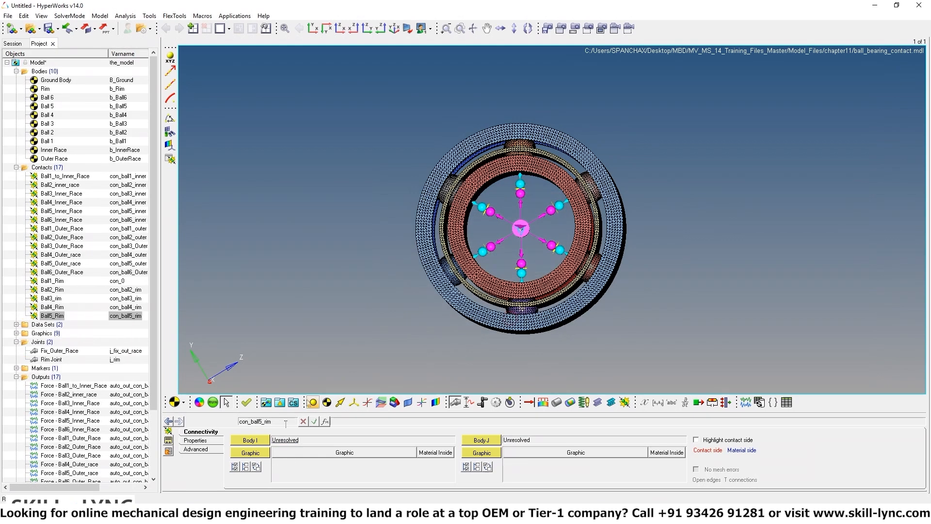
# Assign Ball 5 as Body I and Rim as Body J of the Ball5_Rim contact
pyautogui.click(249, 440)
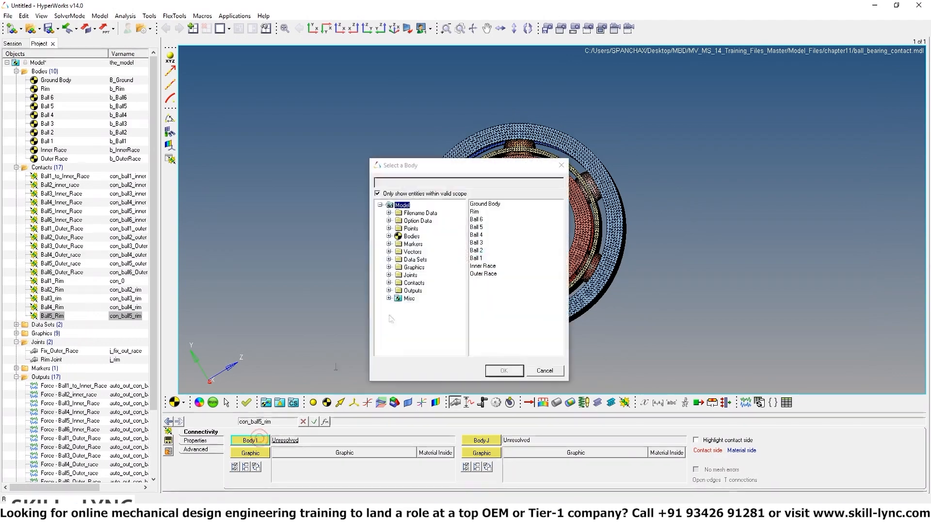
pyautogui.click(475, 227)
pyautogui.click(502, 371)
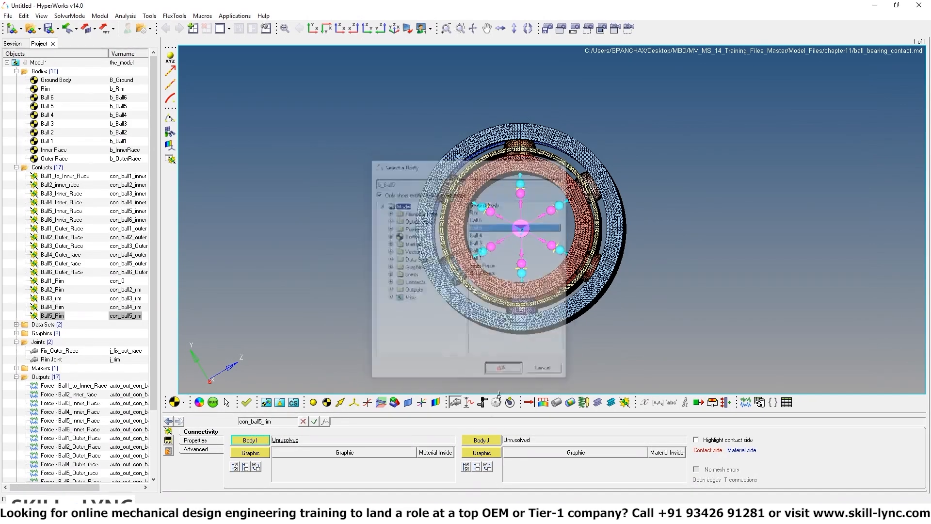
pyautogui.click(484, 441)
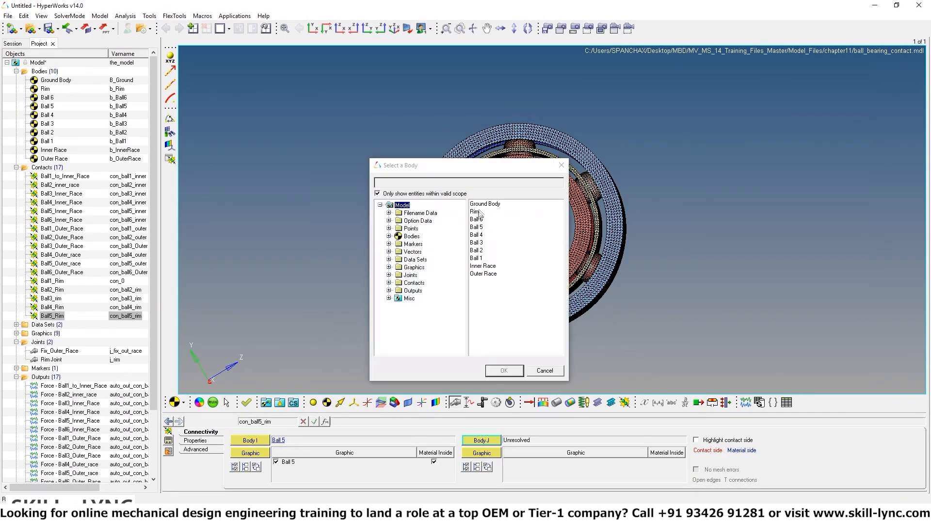
pyautogui.click(478, 211)
pyautogui.click(504, 370)
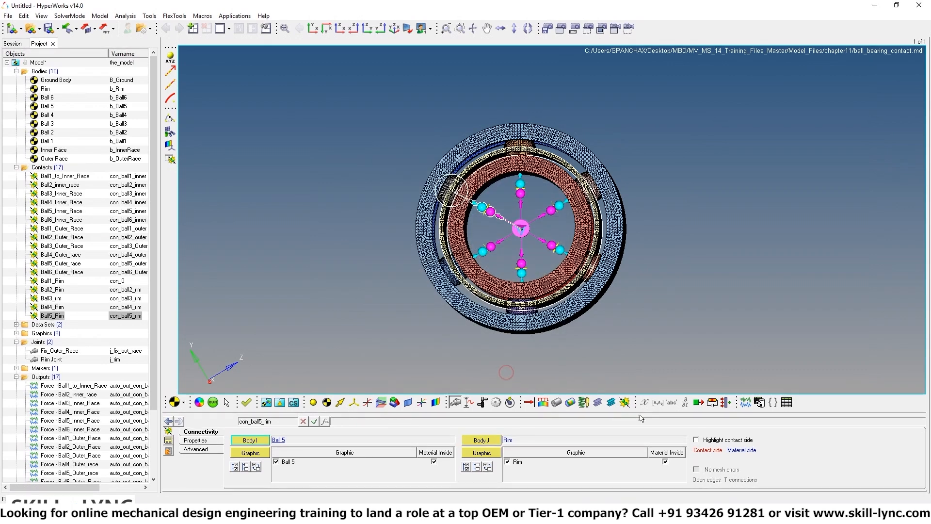
# Add a RigidToRigidContact entity labelled Ball6_Rim, keeping the default variable name
pyautogui.click(625, 402)
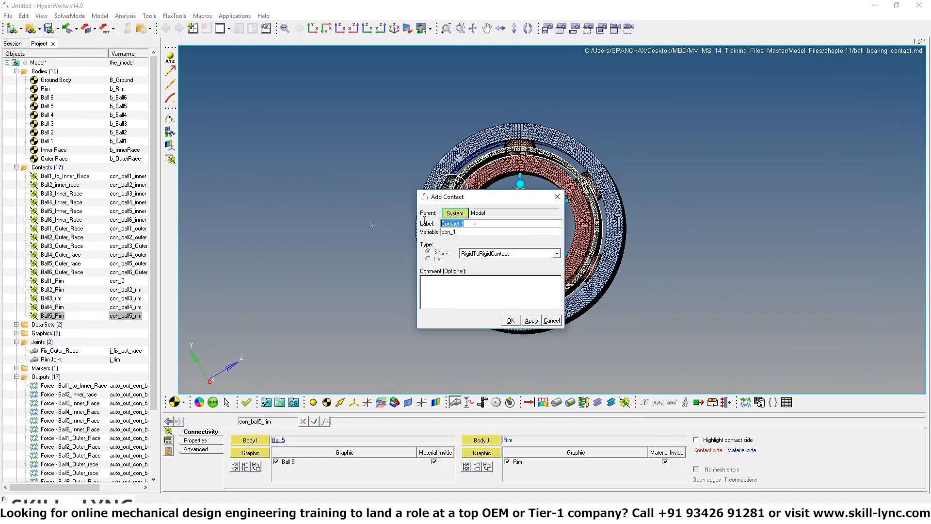
pyautogui.write('Ball')
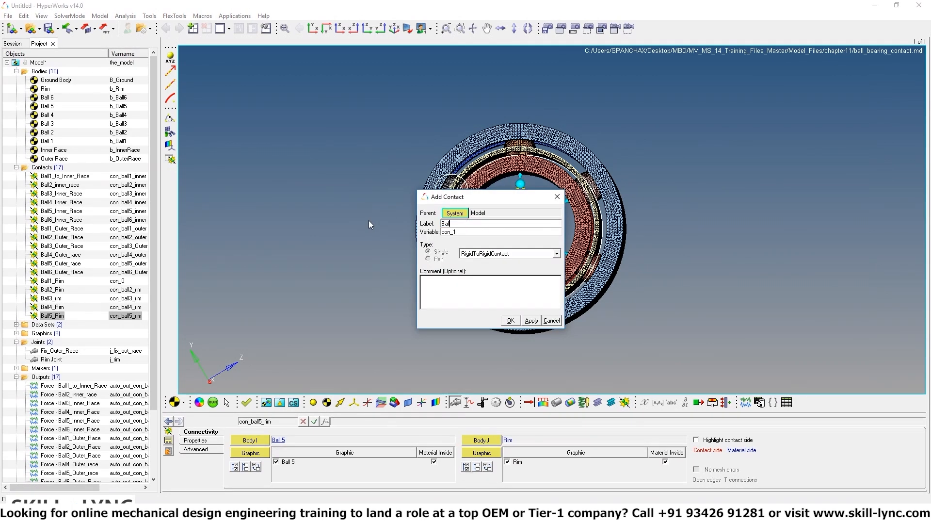
pyautogui.write('6_Rim')
pyautogui.click(530, 320)
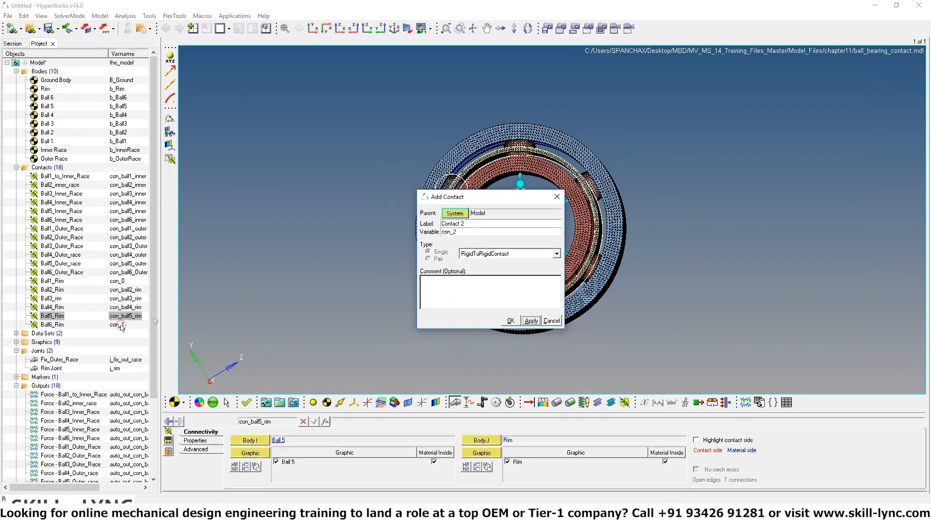
pyautogui.click(552, 320)
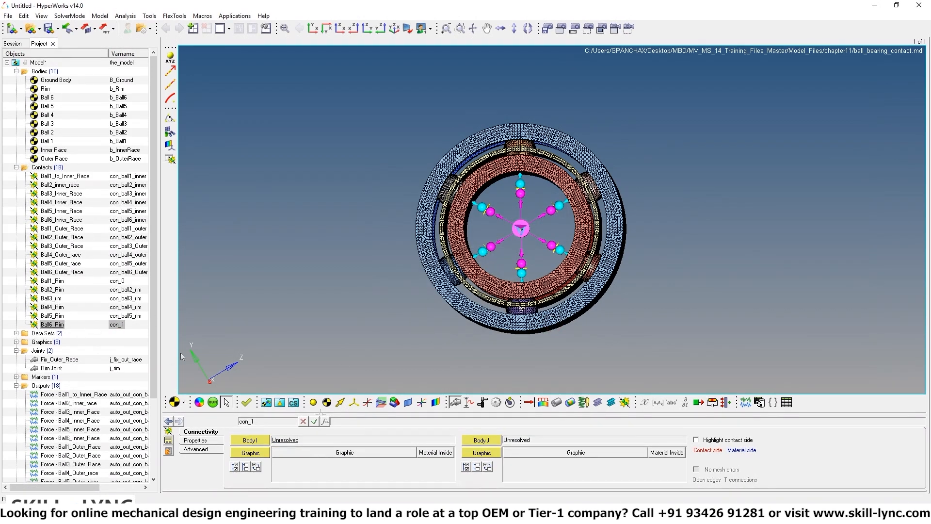
# Assign Ball 6 as Body I and Rim as Body J of the Ball6_Rim contact
pyautogui.click(250, 440)
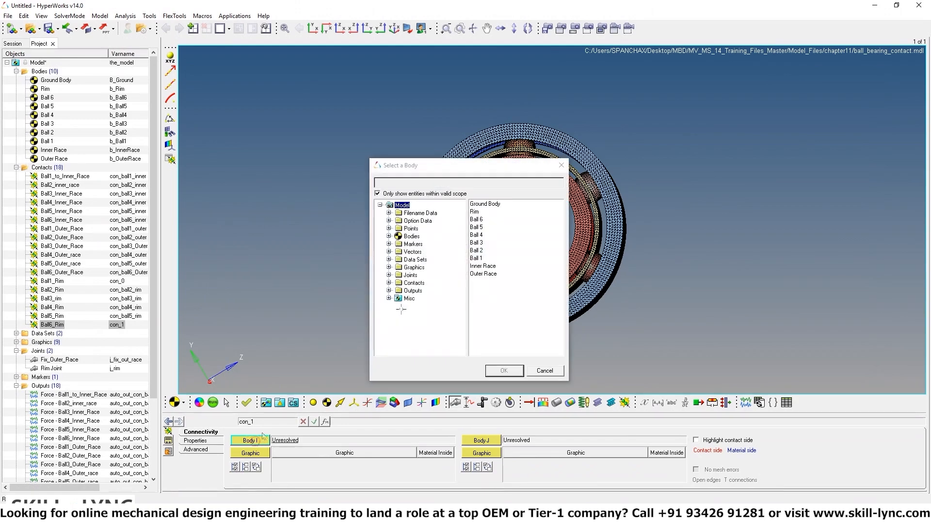
pyautogui.click(476, 219)
pyautogui.click(505, 370)
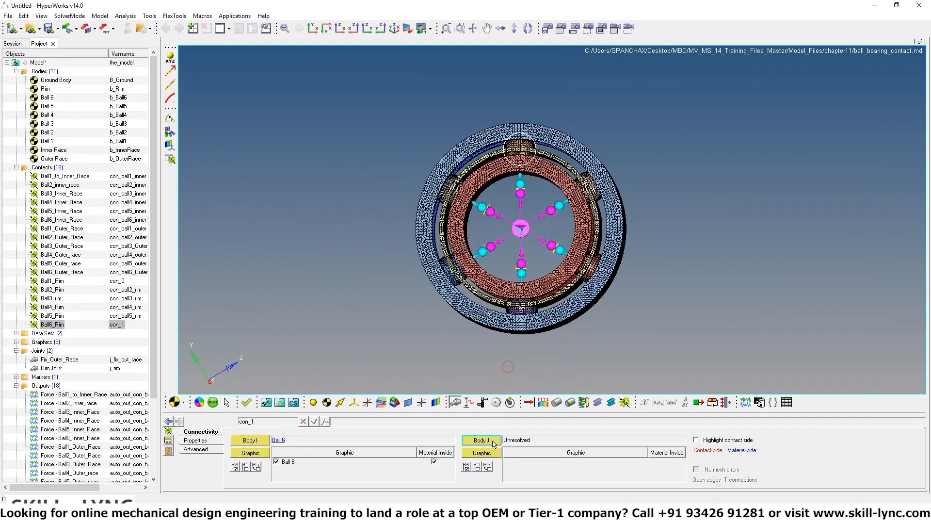
pyautogui.click(482, 440)
pyautogui.click(480, 212)
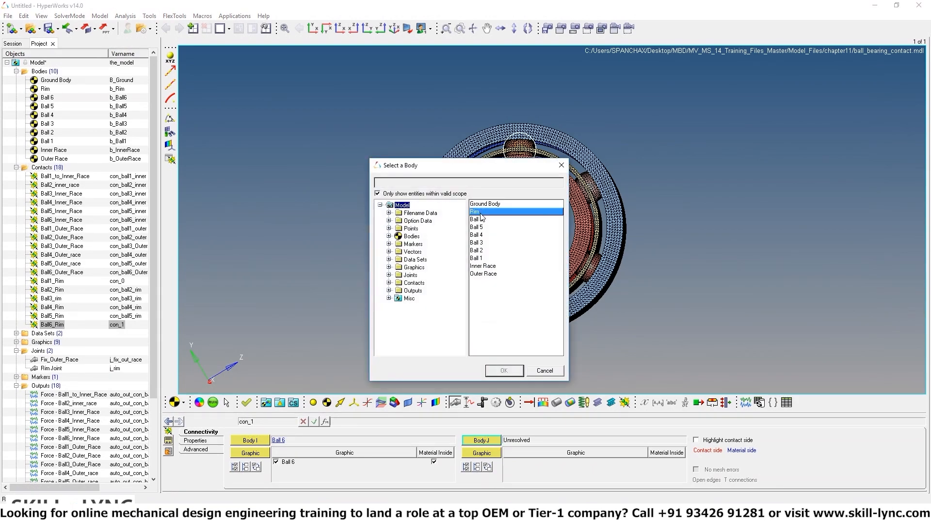
pyautogui.click(517, 371)
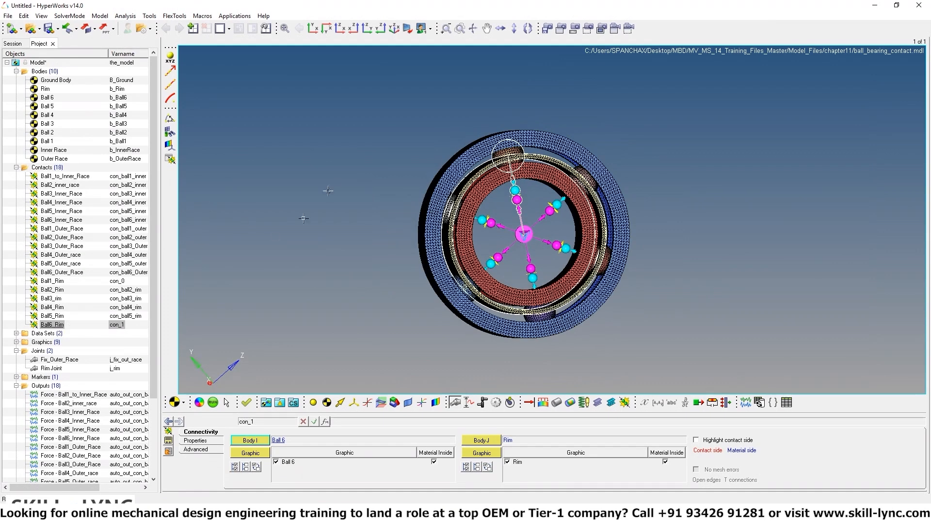
# Inspect the bearing model and the normal force properties of the Ball6_Rim contact
pyautogui.keyDown('ctrl'); pyautogui.moveTo(338, 179); pyautogui.dragTo(416, 193); pyautogui.keyUp('ctrl')
pyautogui.keyDown('ctrl'); pyautogui.moveTo(775, 250); pyautogui.dragTo(642, 261); pyautogui.keyUp('ctrl')
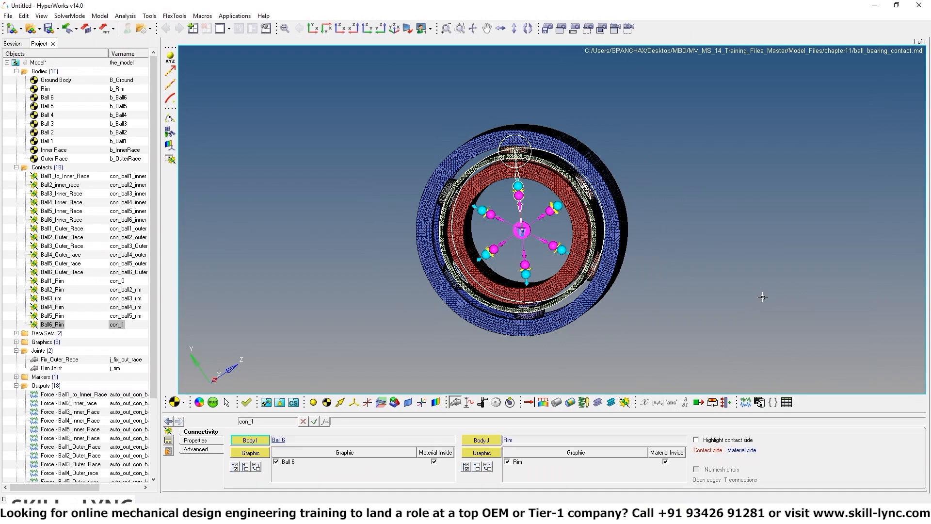
pyautogui.keyDown('ctrl'); pyautogui.moveTo(370, 194); pyautogui.dragTo(700, 279); pyautogui.keyUp('ctrl')
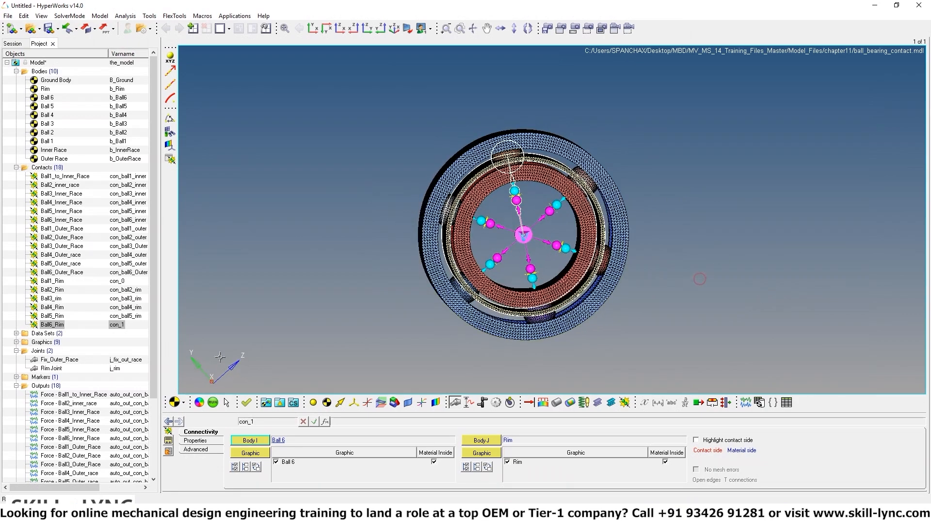
pyautogui.click(196, 440)
pyautogui.click(244, 437)
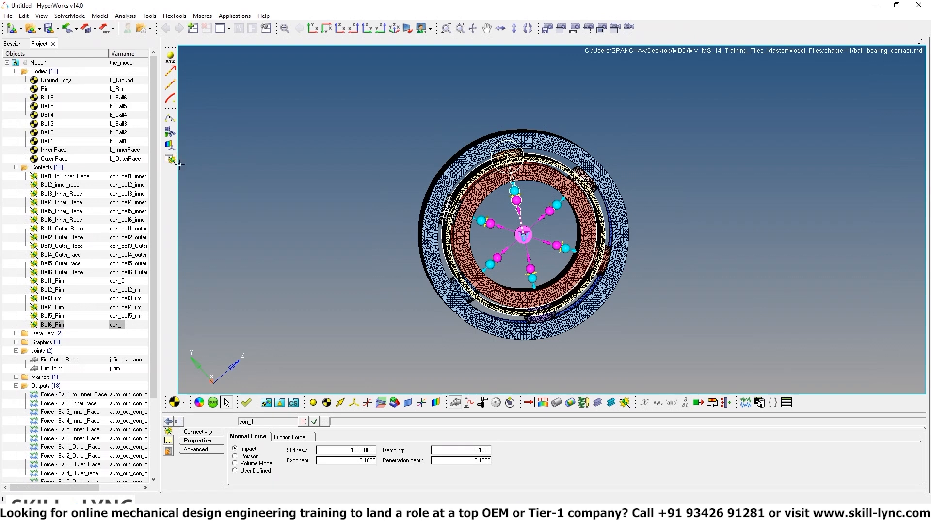
# Open the Contact Properties Editor and select every contact from Ball1_to_Inner_Race through Ball6_Rim
pyautogui.click(170, 159)
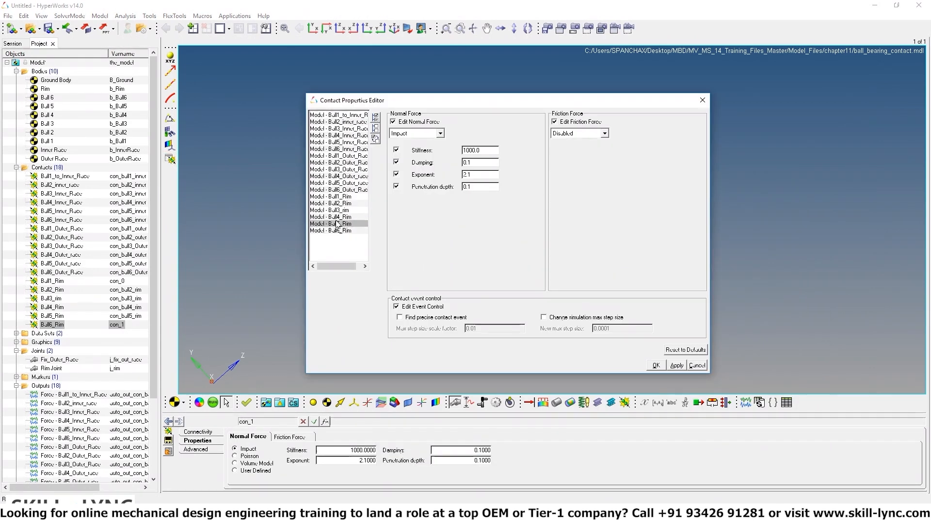
pyautogui.click(341, 122)
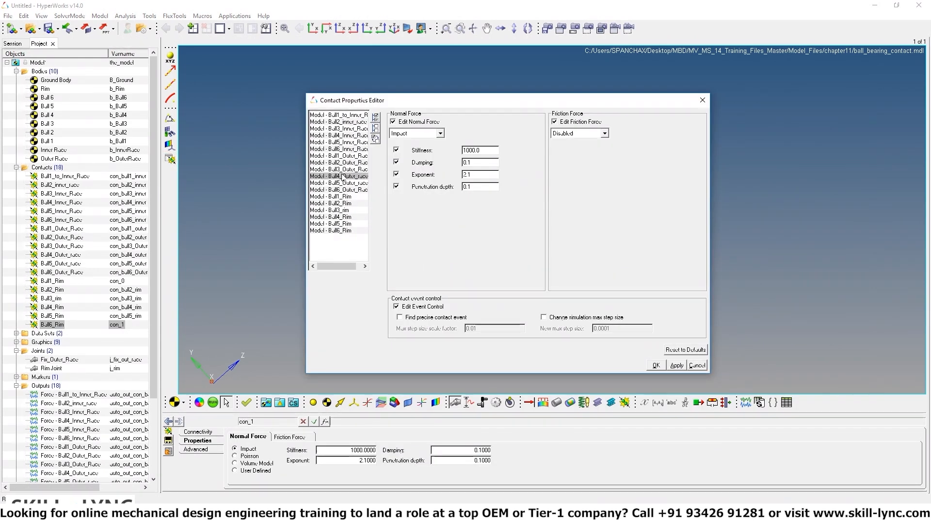
pyautogui.moveTo(488, 102)
pyautogui.mouseDown()
pyautogui.moveTo(518, 106)
pyautogui.moveTo(496, 106)
pyautogui.mouseUp()
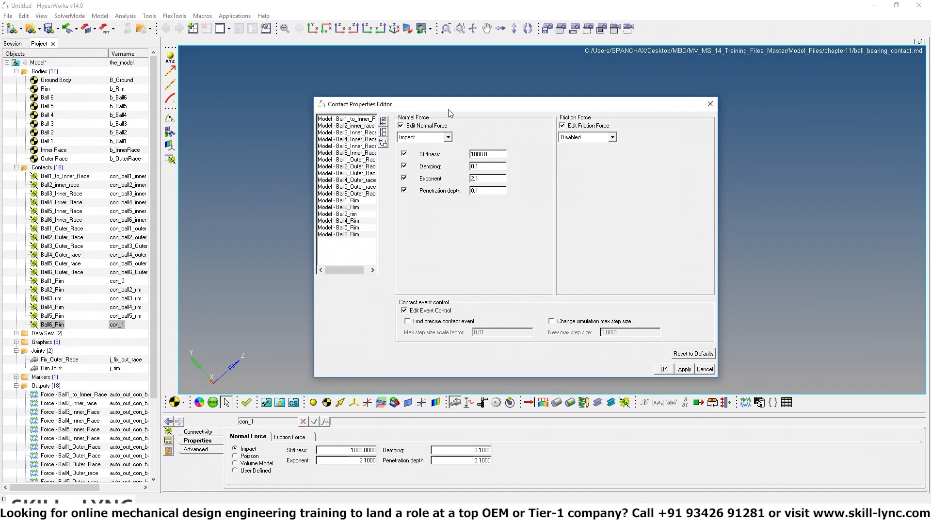
pyautogui.moveTo(342, 119); pyautogui.dragTo(332, 252)
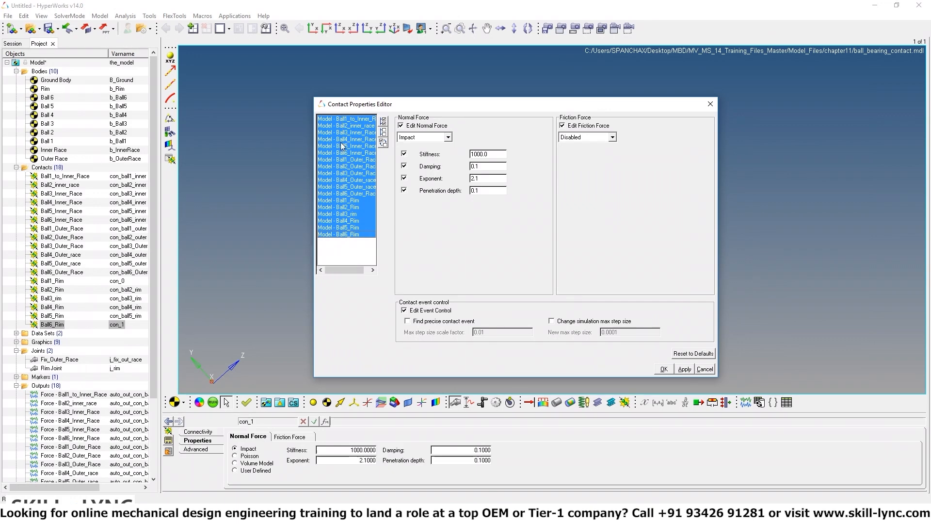
pyautogui.click(342, 120)
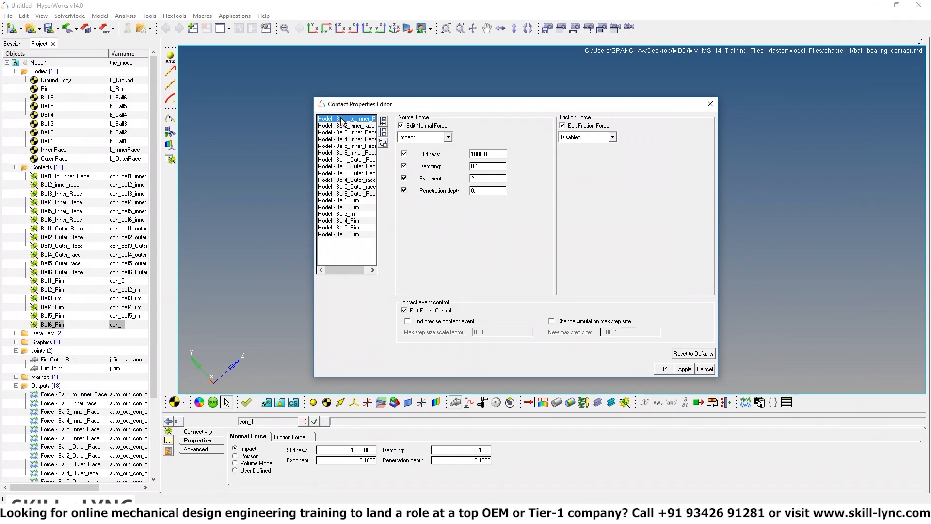
pyautogui.click(341, 119)
pyautogui.moveTo(342, 120); pyautogui.dragTo(347, 243)
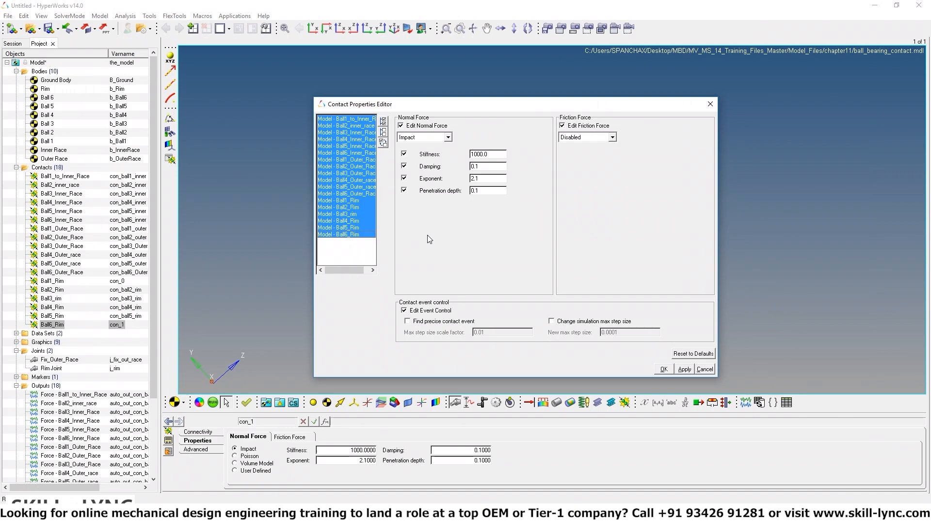
# Exclude normal force and event control from editing and apply Dynamic Only friction to all selected contacts
pyautogui.click(564, 126)
pyautogui.click(404, 310)
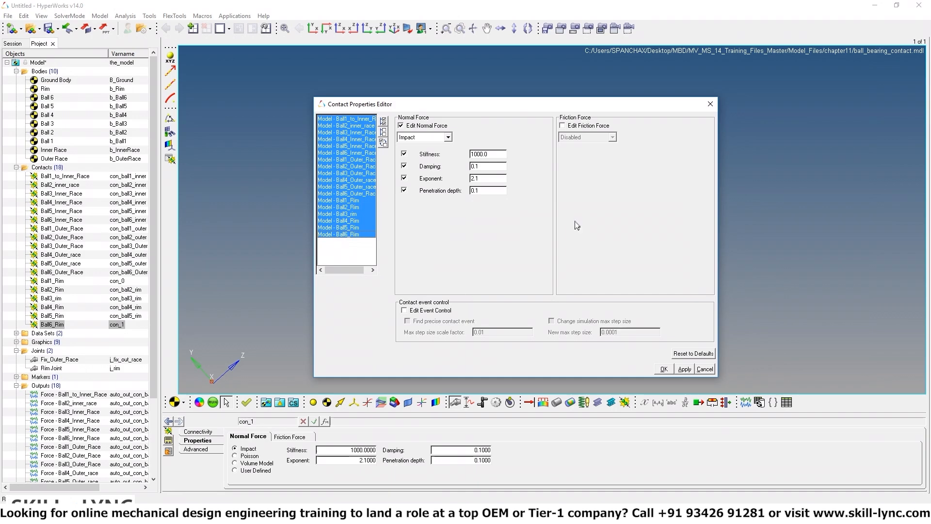
pyautogui.click(401, 126)
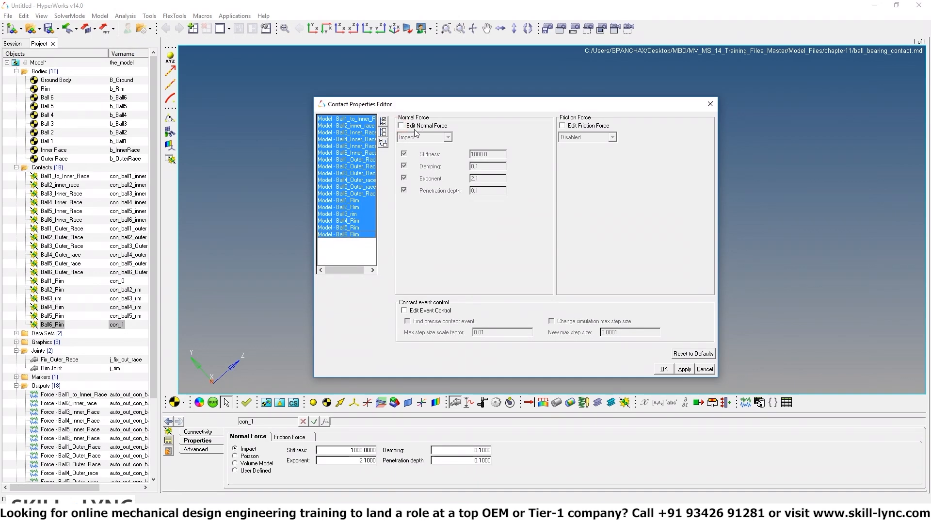
pyautogui.click(562, 126)
pyautogui.click(589, 137)
pyautogui.click(591, 154)
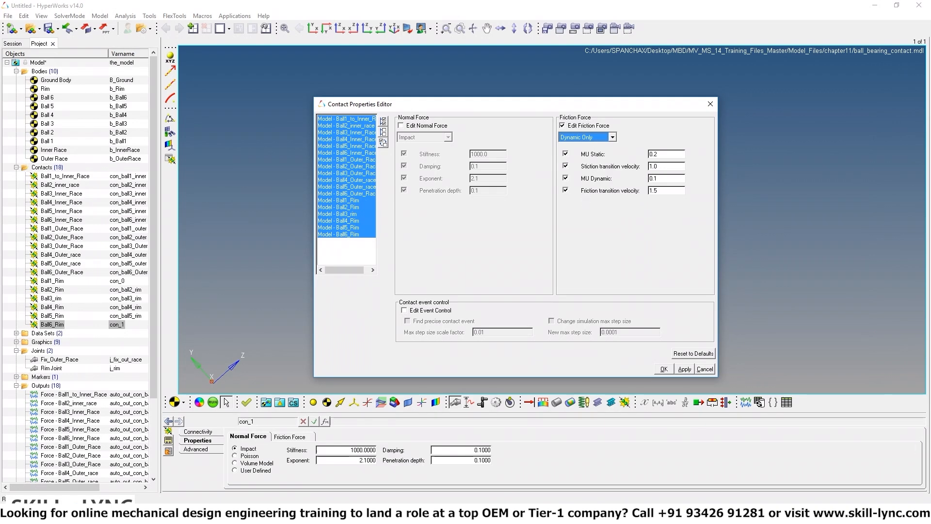
pyautogui.click(665, 369)
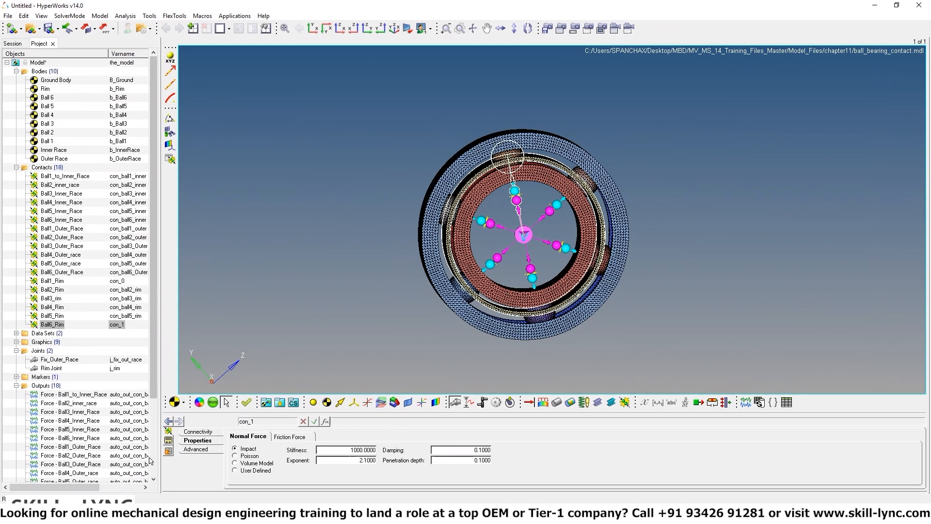
# Check the contact force properties of Ball2_inner_race and the friction settings of several outer race and rim contacts
pyautogui.click(201, 432)
pyautogui.click(66, 186)
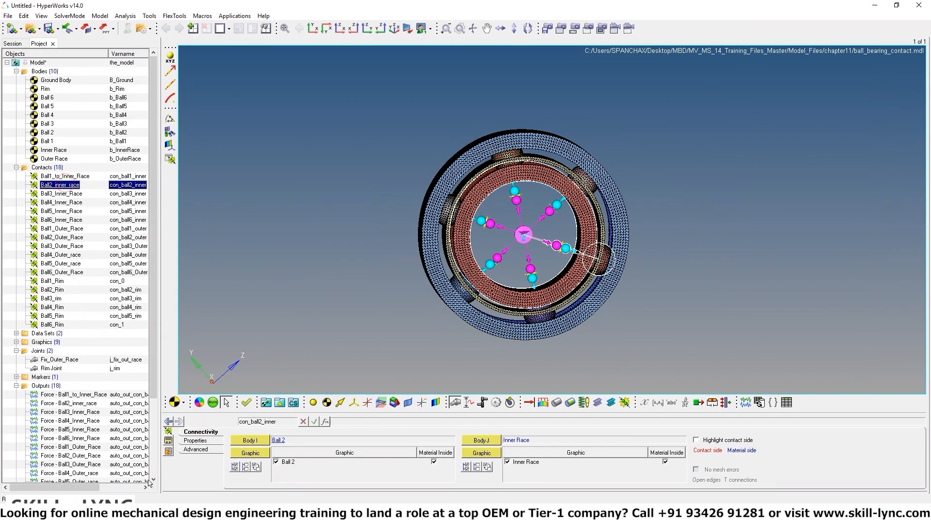
pyautogui.click(195, 441)
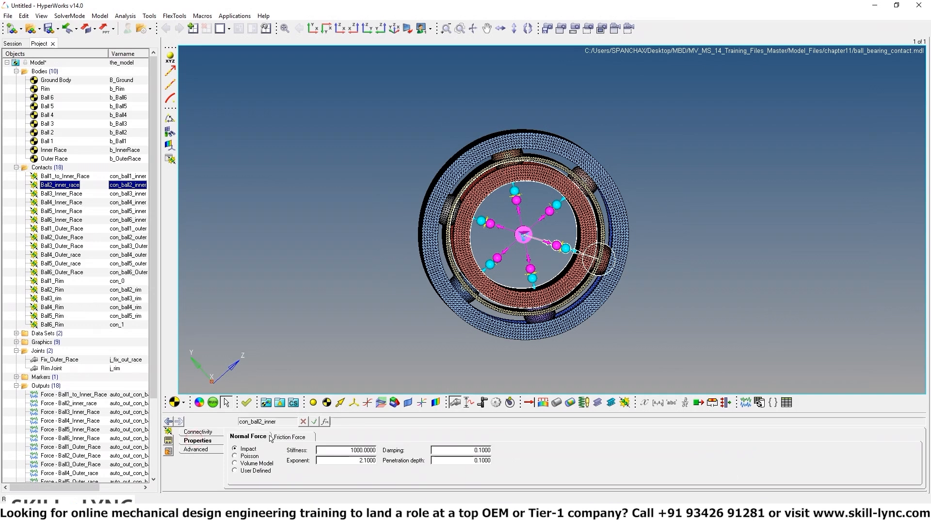
pyautogui.click(286, 435)
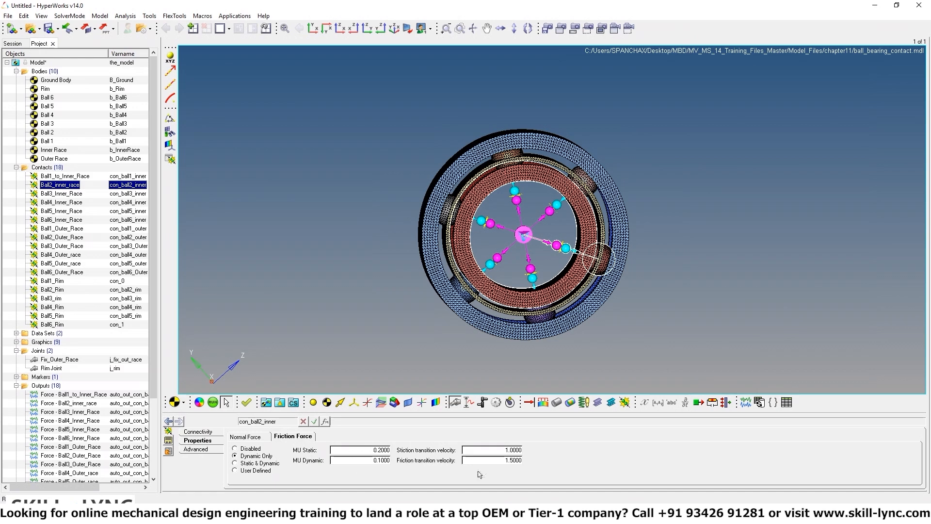
pyautogui.click(58, 231)
pyautogui.click(58, 255)
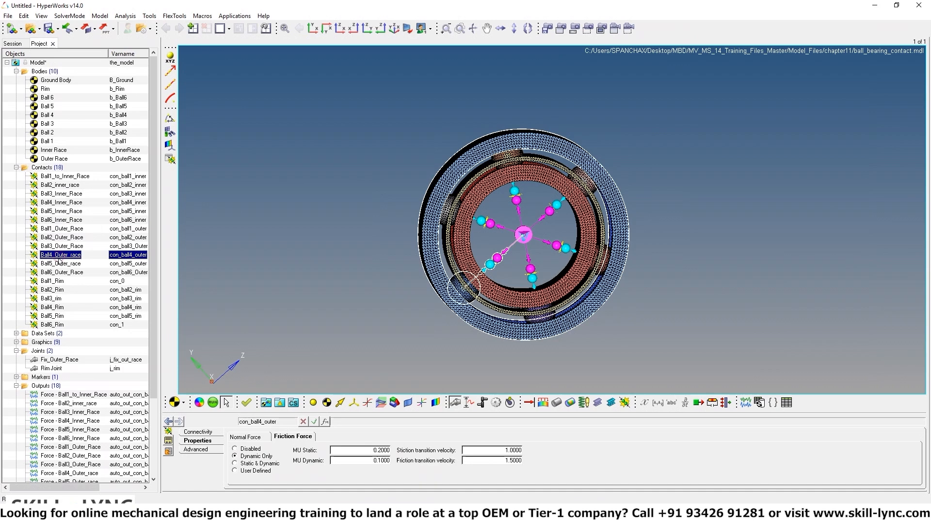
pyautogui.click(59, 298)
pyautogui.click(58, 317)
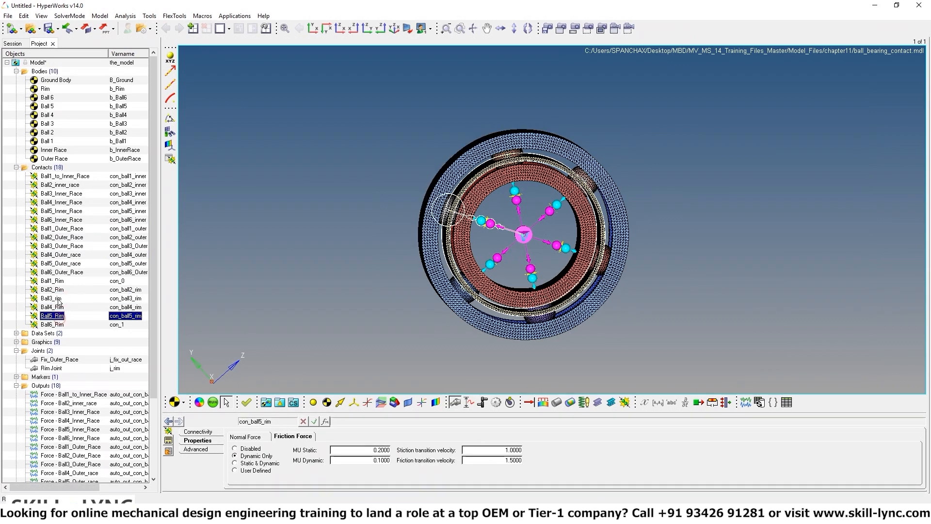
# Check the friction settings of the Ball1_Rim, Ball2_Outer_Race, Ball4_Inner_Race and Ball1_to_Inner_Race contacts
pyautogui.click(54, 281)
pyautogui.click(57, 237)
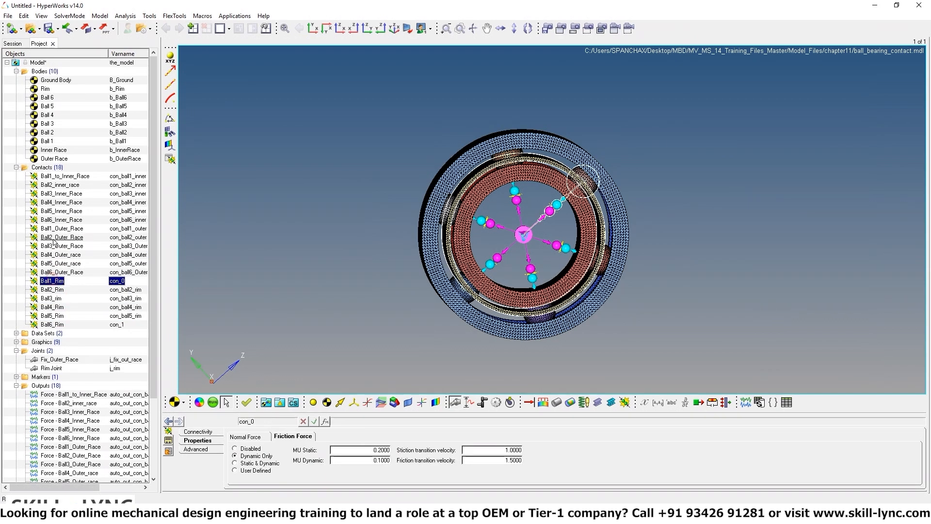
pyautogui.click(57, 202)
pyautogui.click(63, 176)
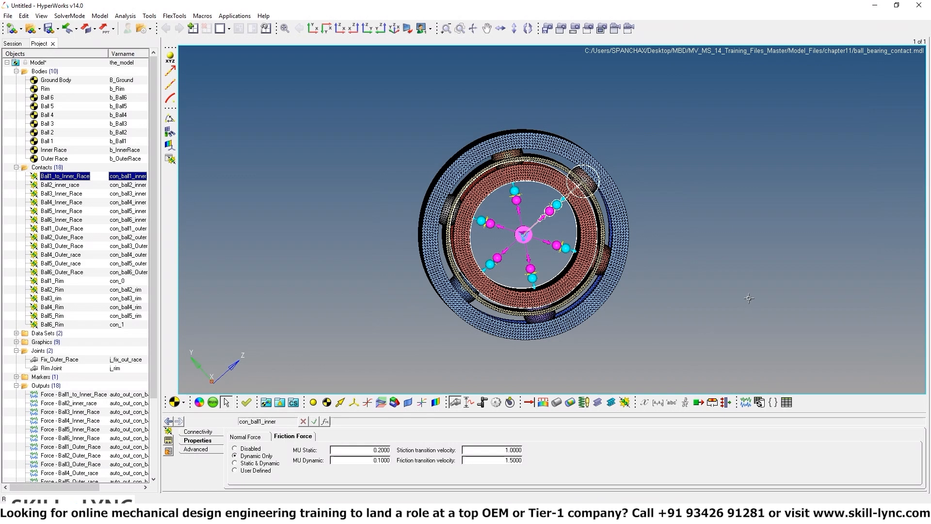
pyautogui.click(723, 297)
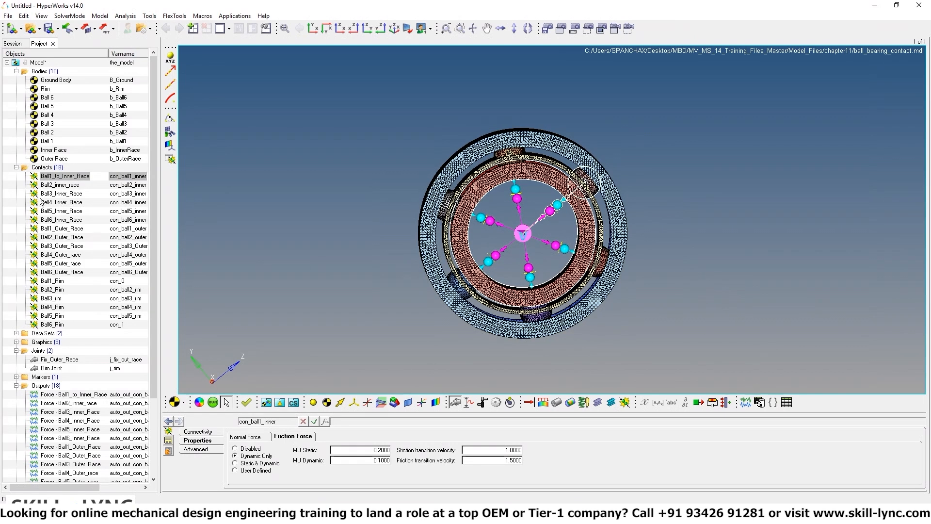
# Collapse the Contacts, Outputs, Bodies and Joints groups in the model tree
pyautogui.click(16, 167)
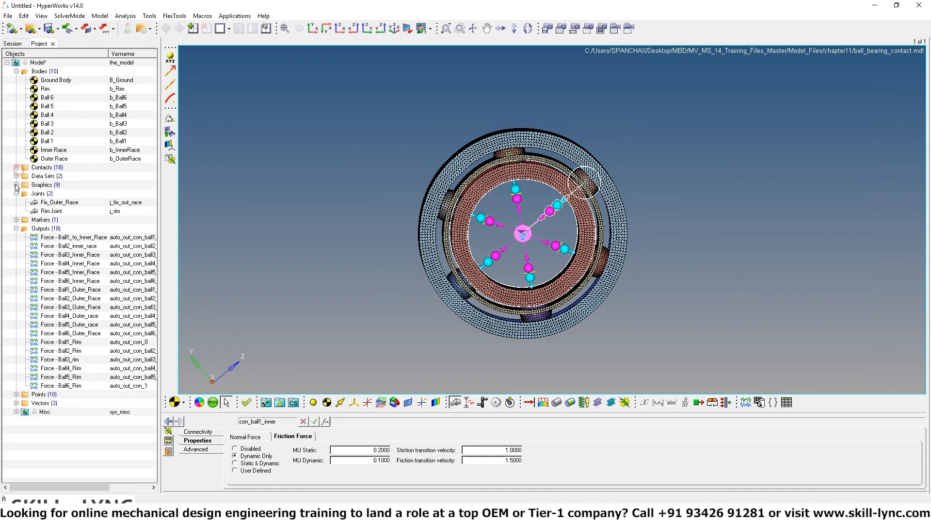
pyautogui.click(16, 228)
pyautogui.click(16, 71)
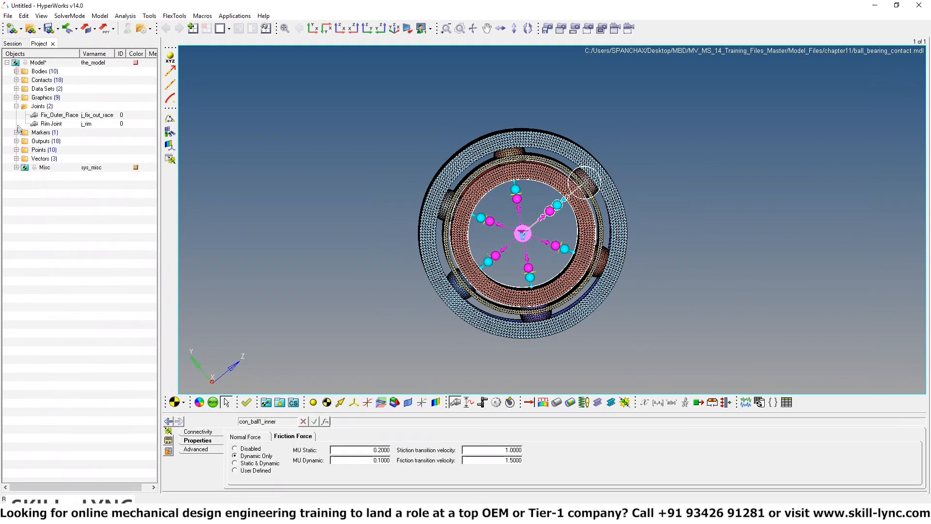
pyautogui.click(16, 106)
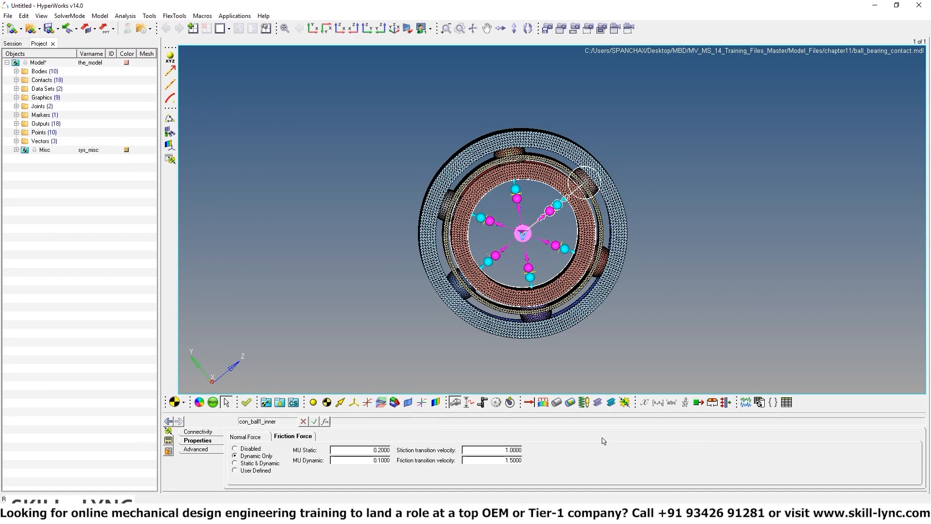
# Add a single motion to the model, labelled Inner_Race_Motion with the variable name mot_in_race
pyautogui.rightClick(469, 404)
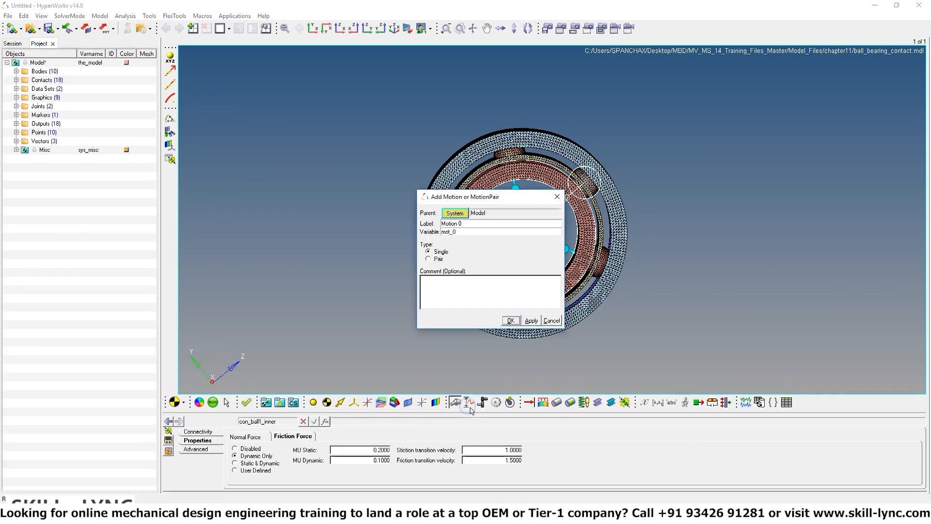
pyautogui.click(480, 227)
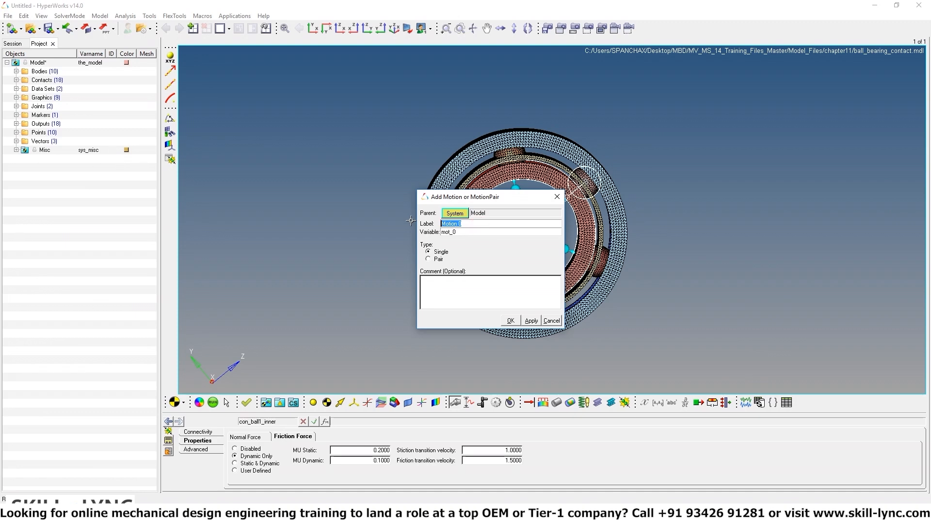
pyautogui.write('Inner_Race_Motion')
pyautogui.press('BackSpace')
pyautogui.click(510, 320)
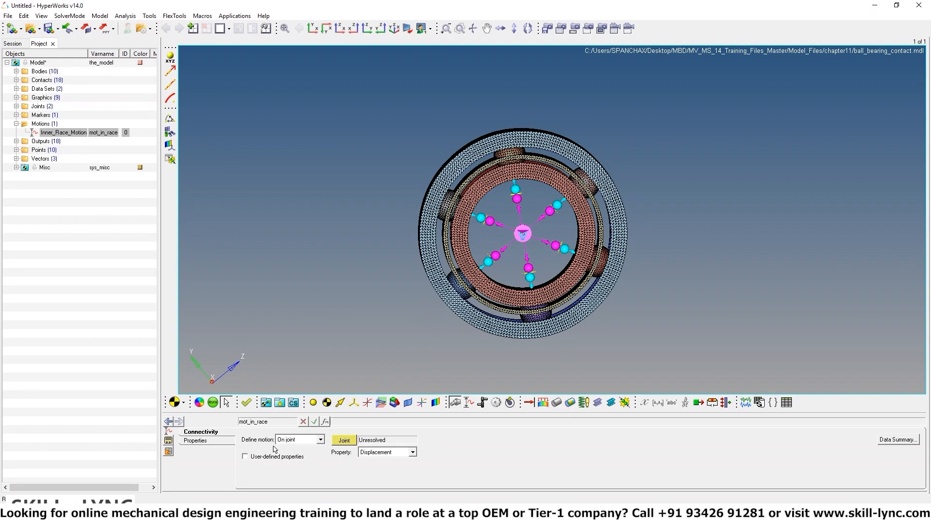
# Define the inner race motion using markers, as a rotation about the X axis of Marker 2
pyautogui.click(289, 439)
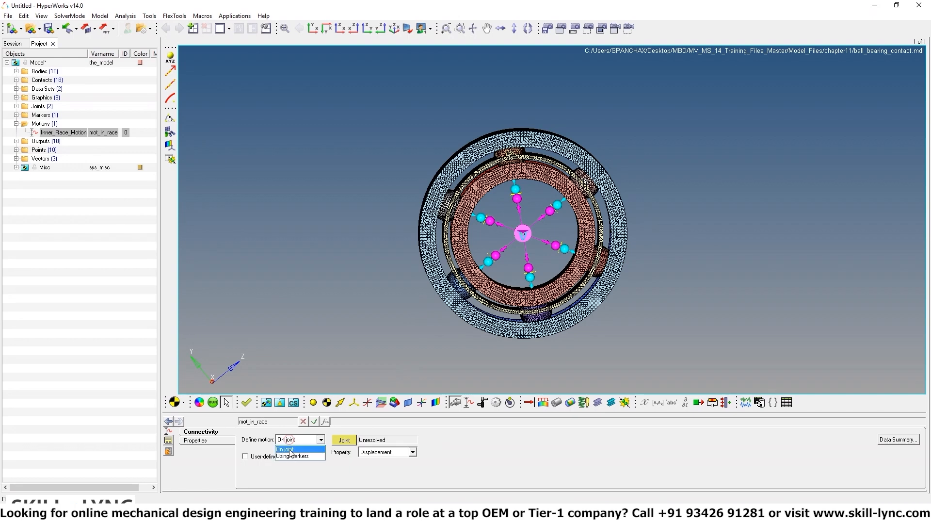
pyautogui.click(291, 453)
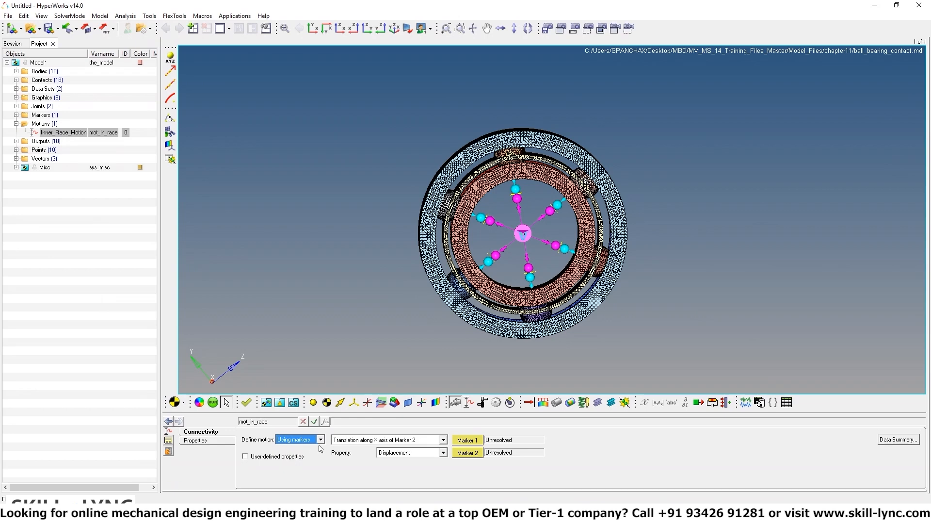
pyautogui.click(339, 441)
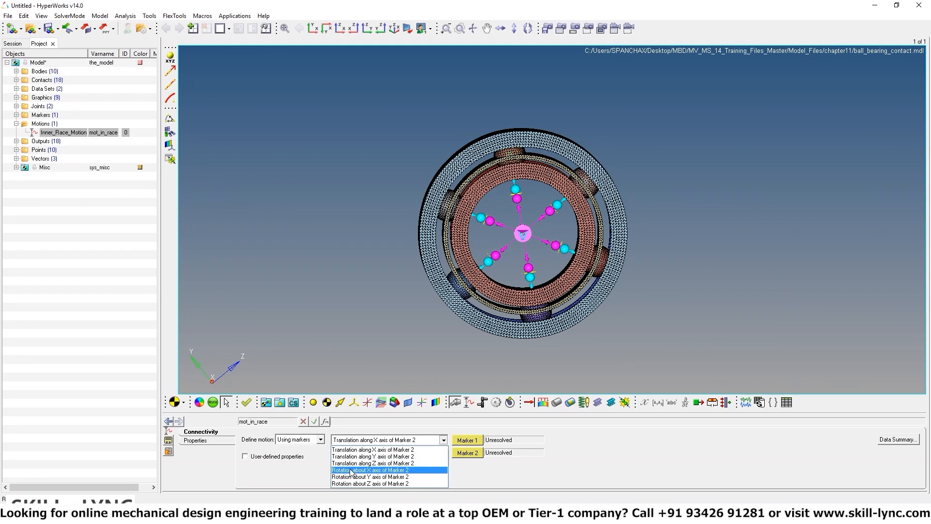
pyautogui.click(351, 470)
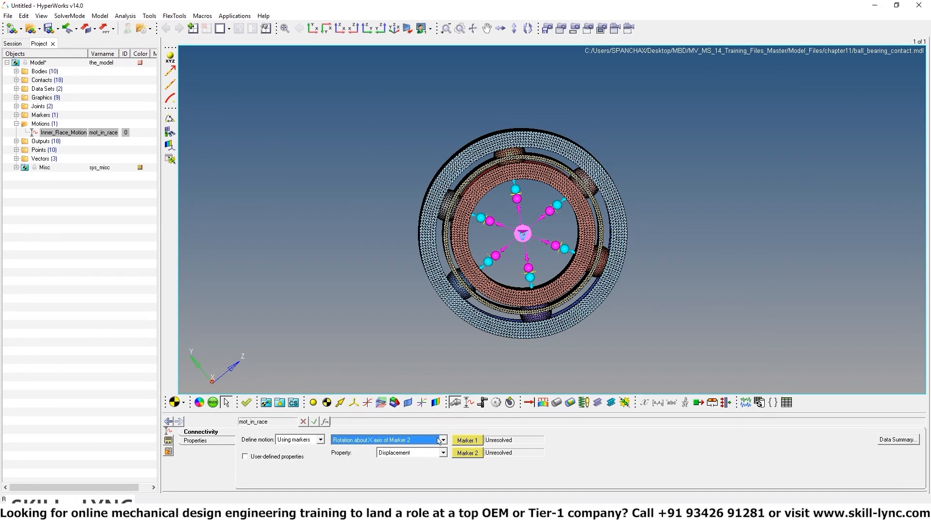
# Assign the Inner Race body's Marker CM as Marker 1 of the motion
pyautogui.click(472, 440)
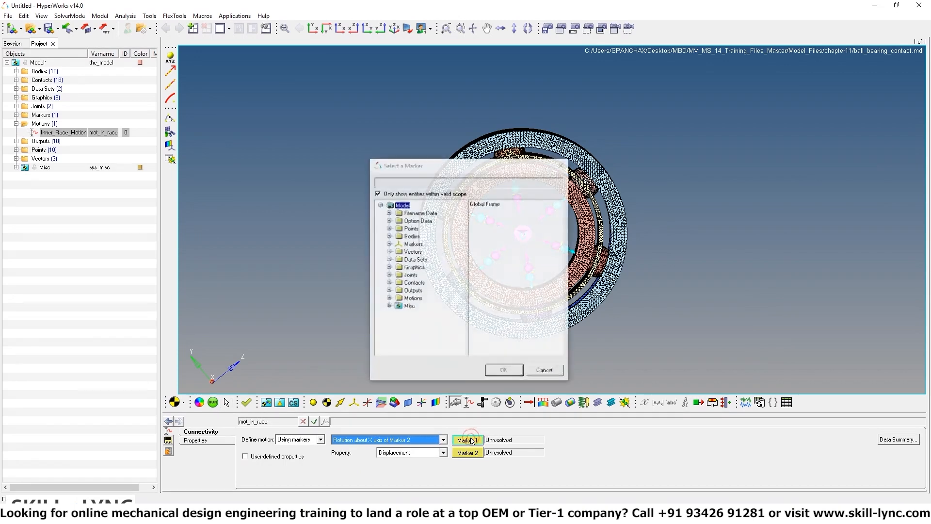
pyautogui.click(389, 235)
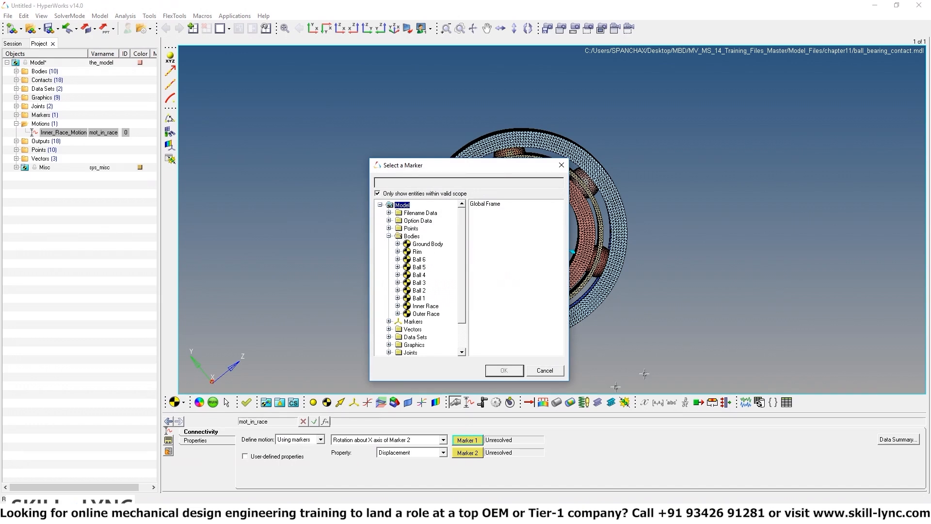
pyautogui.click(398, 306)
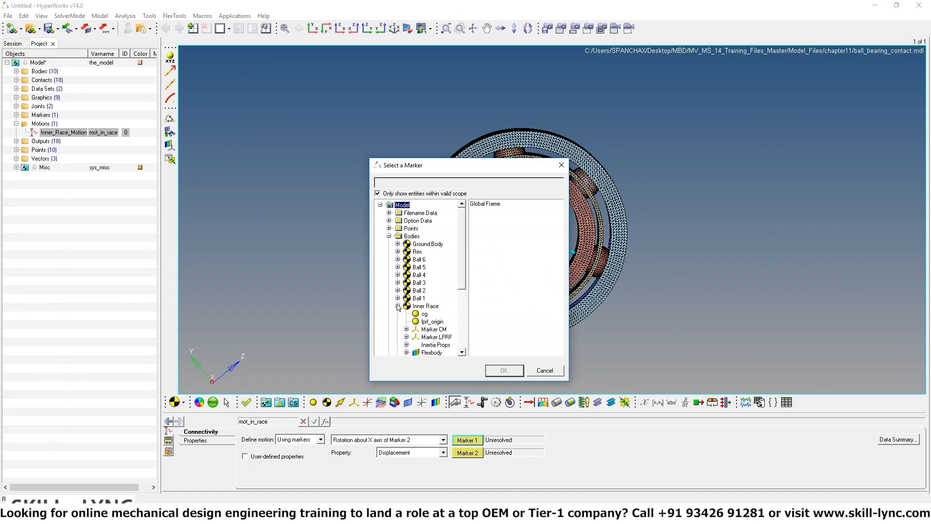
pyautogui.click(435, 329)
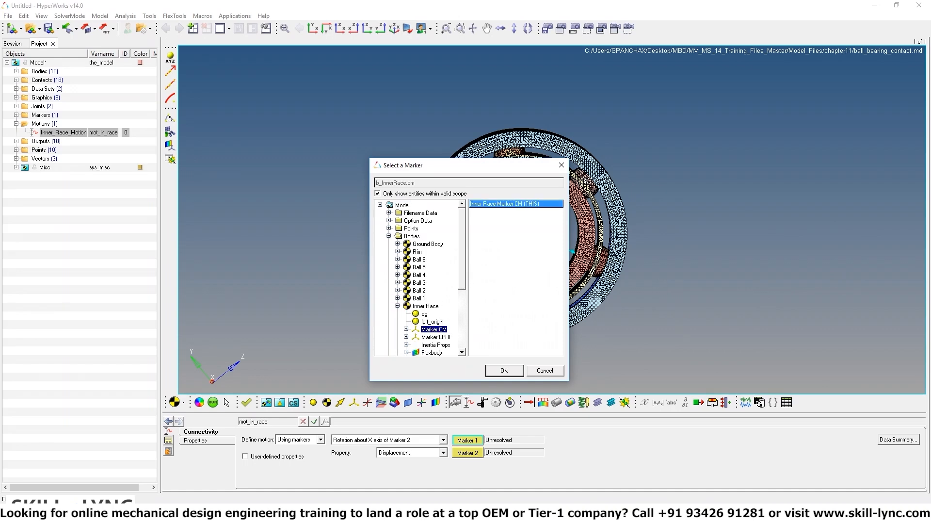
pyautogui.click(504, 370)
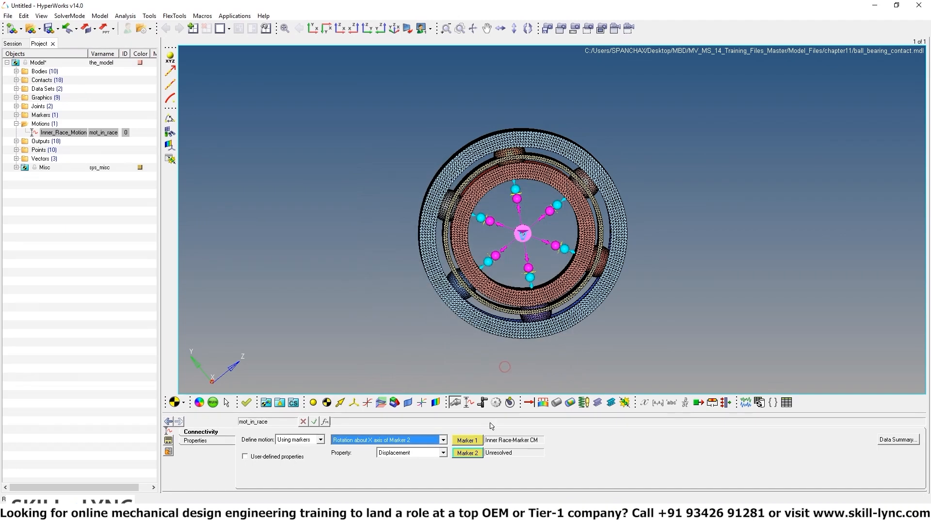
# Assign the Outer Race body's Marker CM as Marker 2 of the motion
pyautogui.click(478, 454)
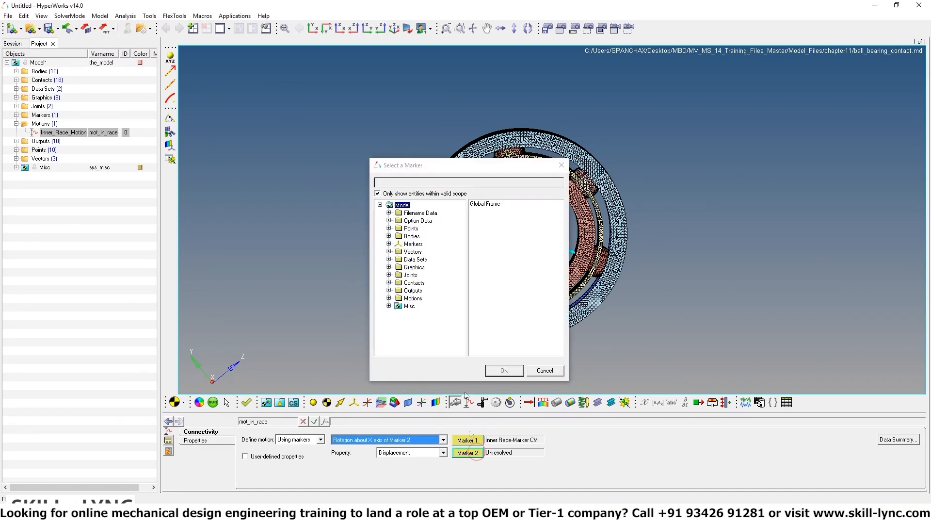
pyautogui.click(389, 236)
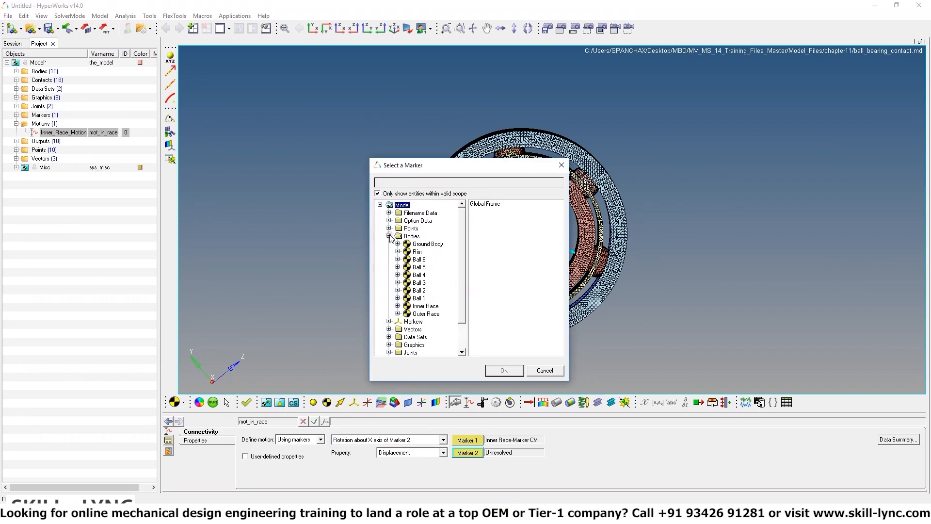
pyautogui.click(398, 314)
pyautogui.click(434, 337)
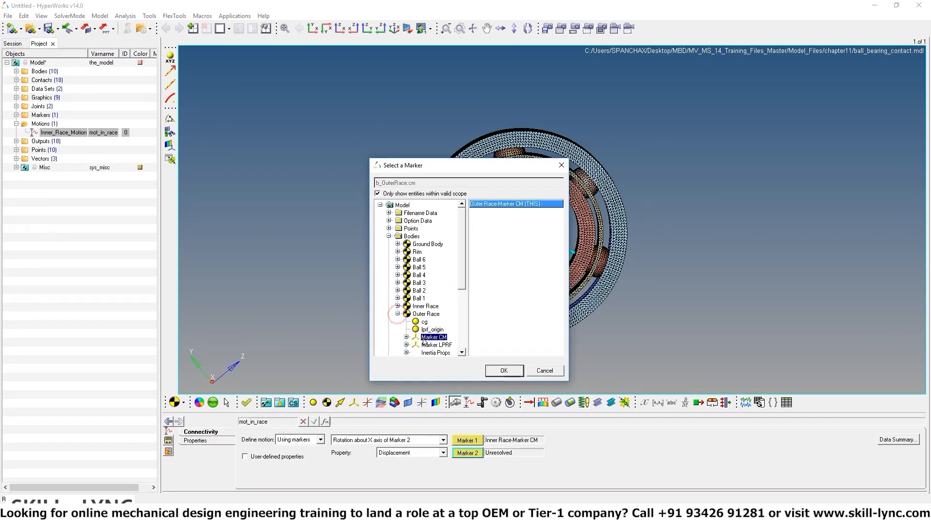
pyautogui.click(510, 373)
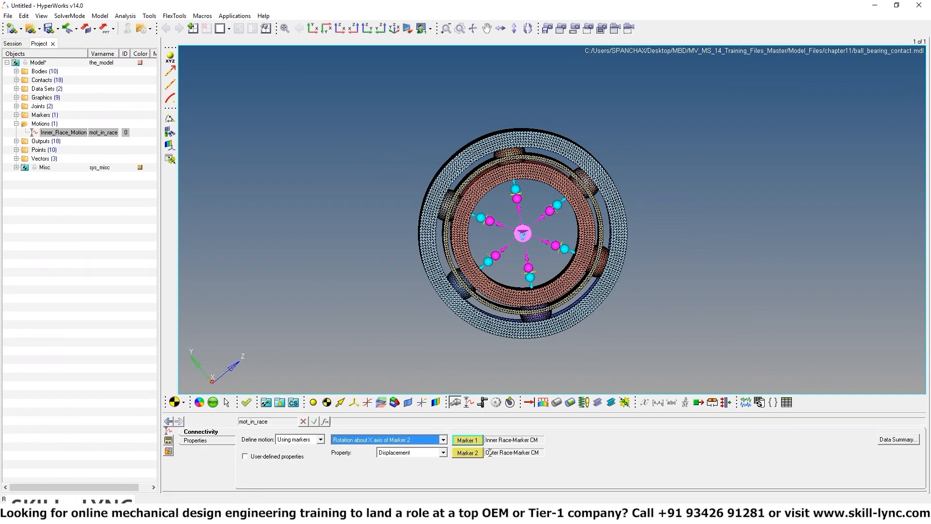
# Define the inner race motion's value by the expression 360D*Time
pyautogui.click(199, 441)
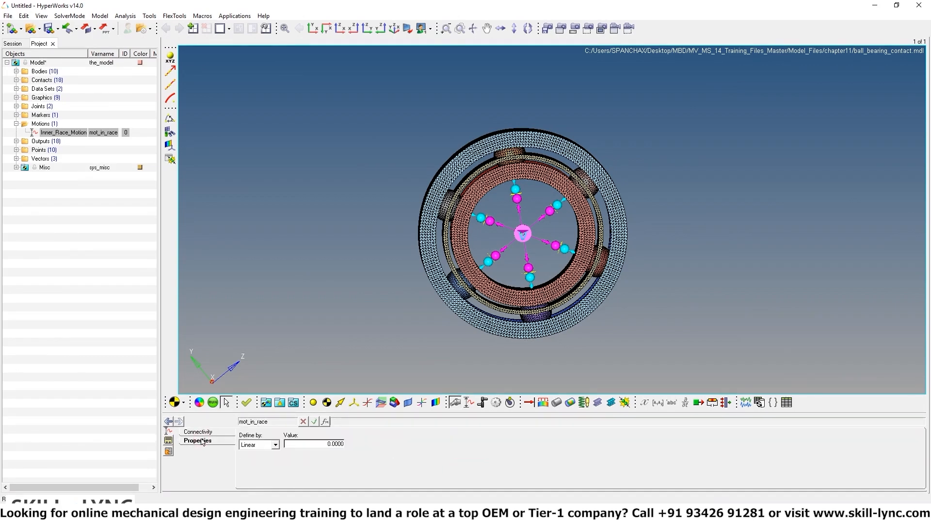
pyautogui.click(257, 445)
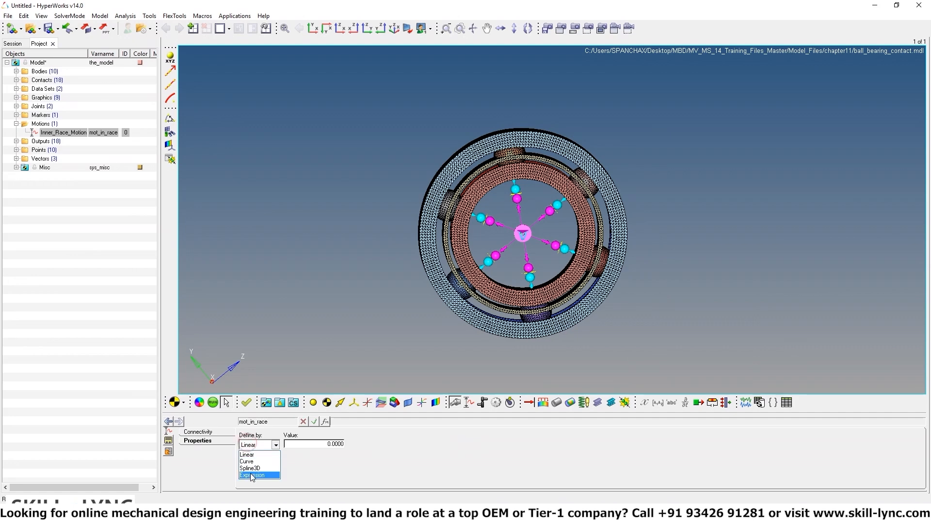
pyautogui.click(250, 474)
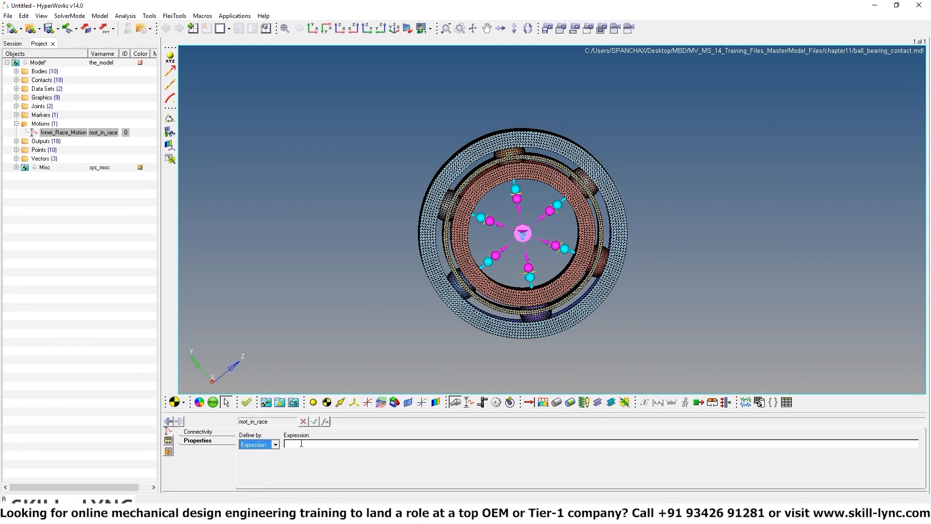
pyautogui.click(301, 442)
pyautogui.click(324, 421)
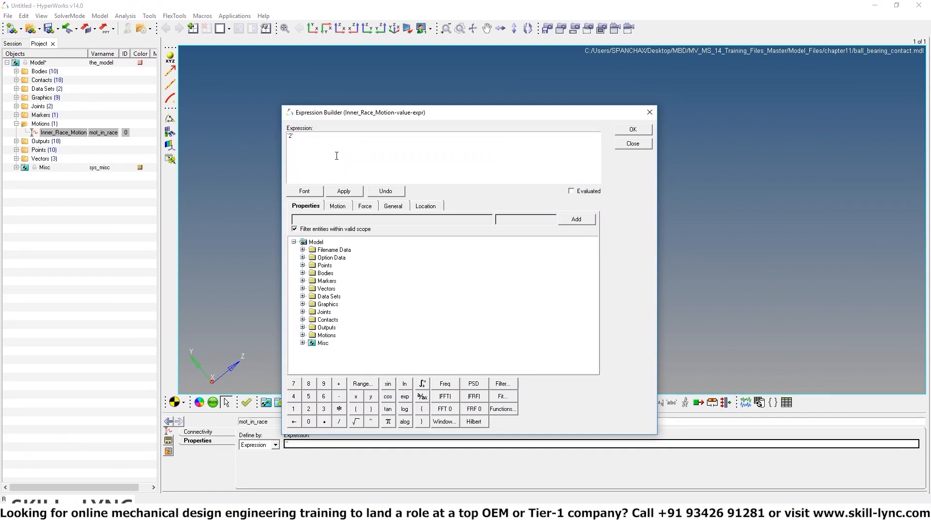
pyautogui.write('260D*Tim')
pyautogui.press('BackSpace')
pyautogui.click(571, 191)
pyautogui.click(633, 130)
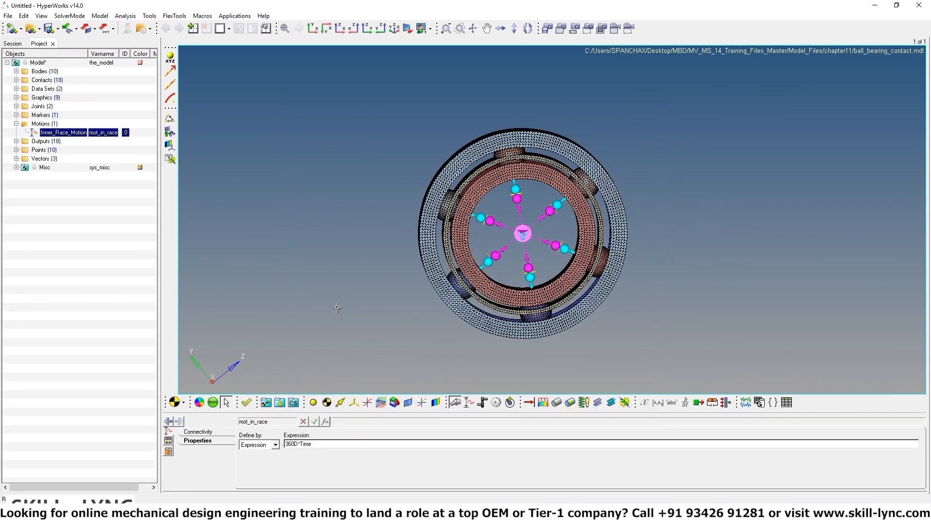
# Open the run setup and set the transient simulation's maximum step size to 0.001
pyautogui.click(213, 402)
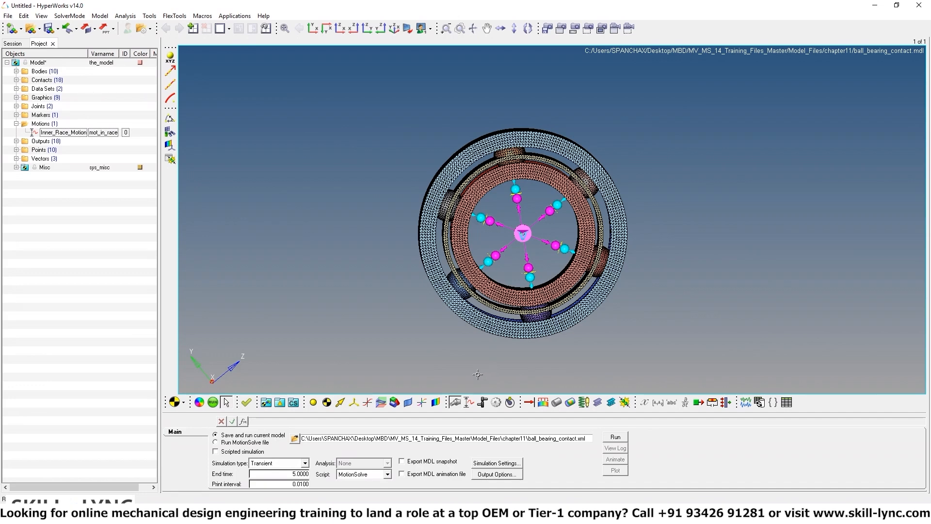
pyautogui.click(505, 467)
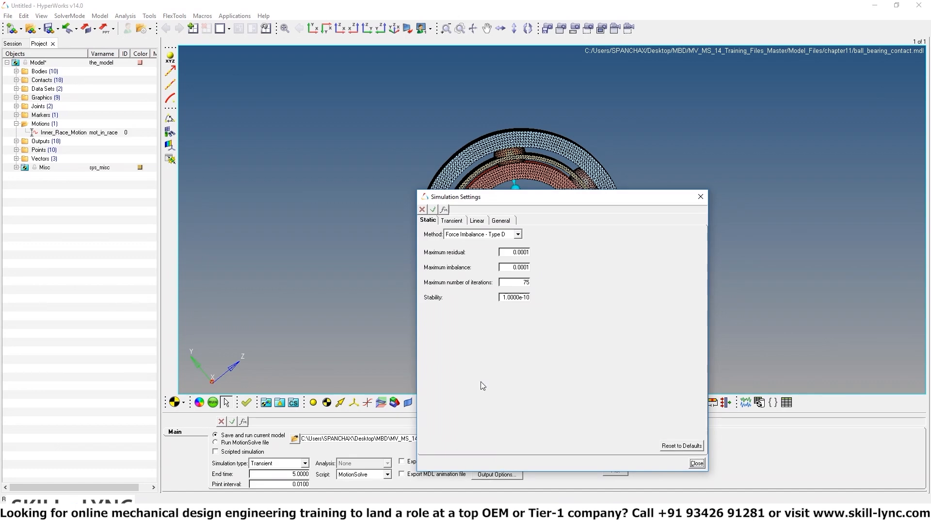
pyautogui.click(449, 226)
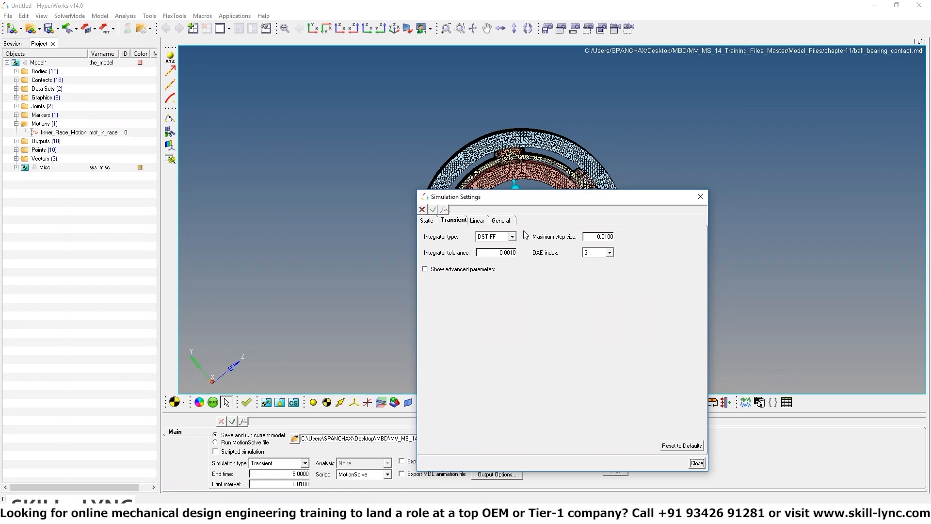
pyautogui.click(603, 236)
pyautogui.click(603, 235)
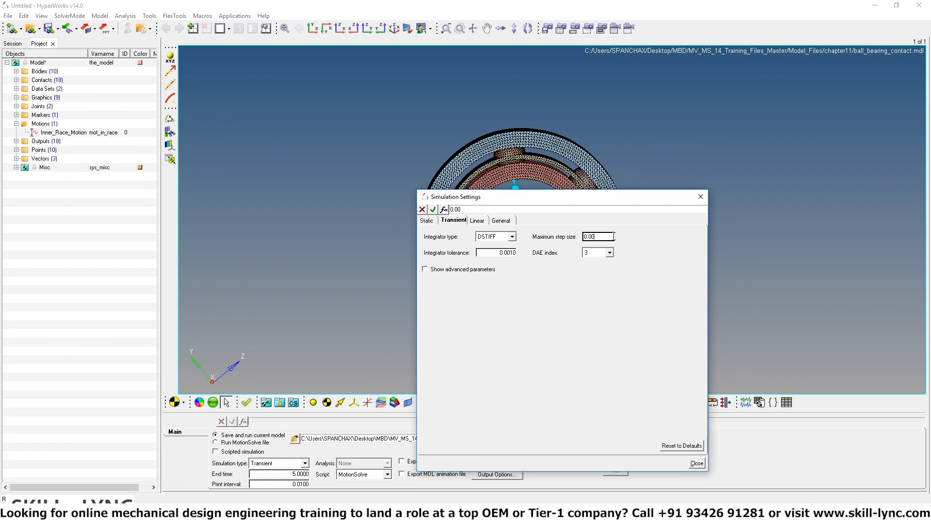
pyautogui.press('Return')
pyautogui.click(642, 327)
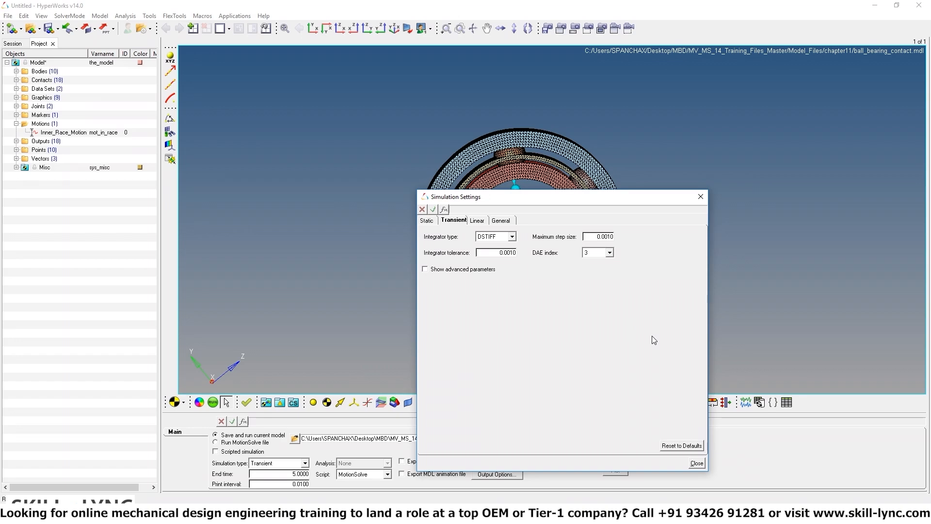
pyautogui.click(702, 464)
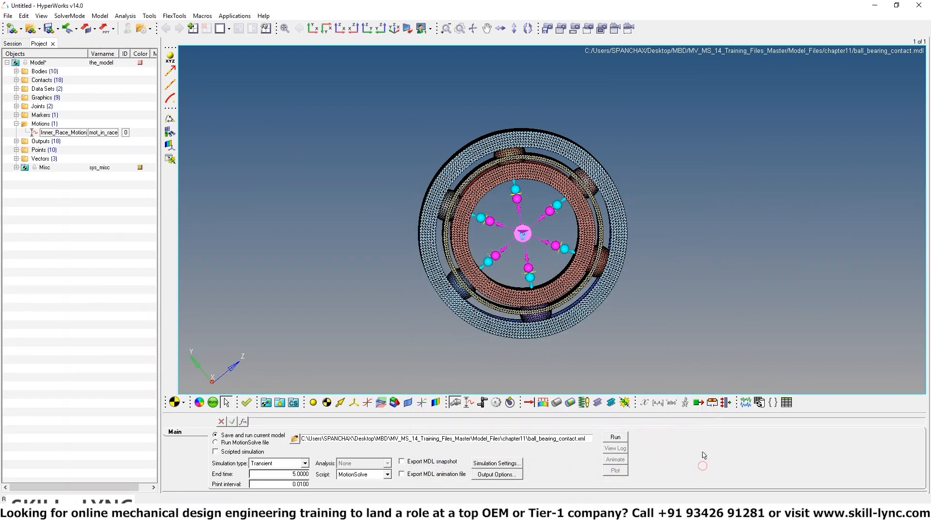
# Set the simulation's output file name to ball_bearing_contact_completed.xml in the chapter11 folder
pyautogui.click(295, 439)
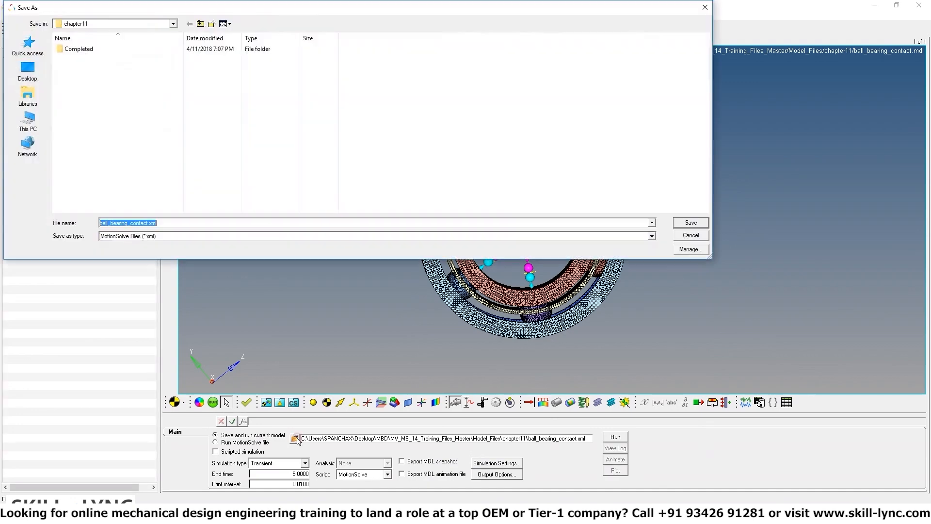
pyautogui.click(154, 223)
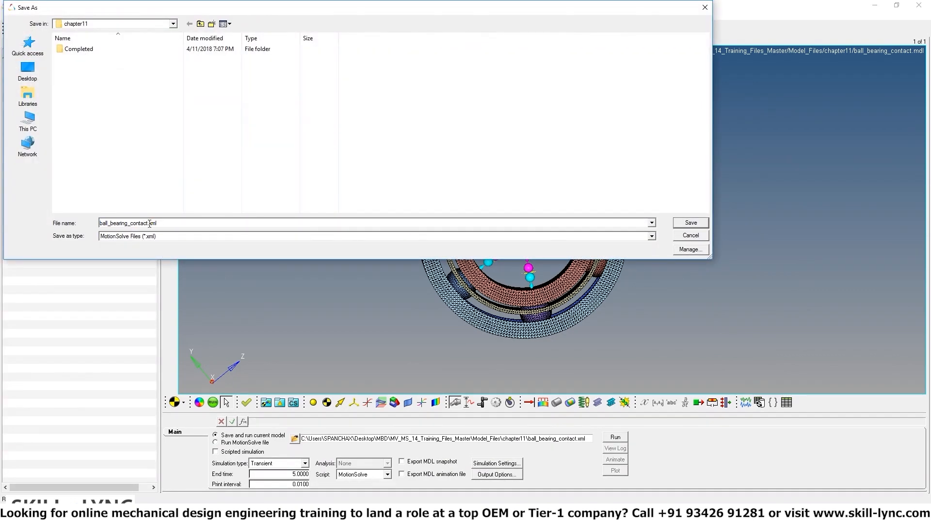
pyautogui.write('_Complete')
pyautogui.write('d')
pyautogui.press('Return')
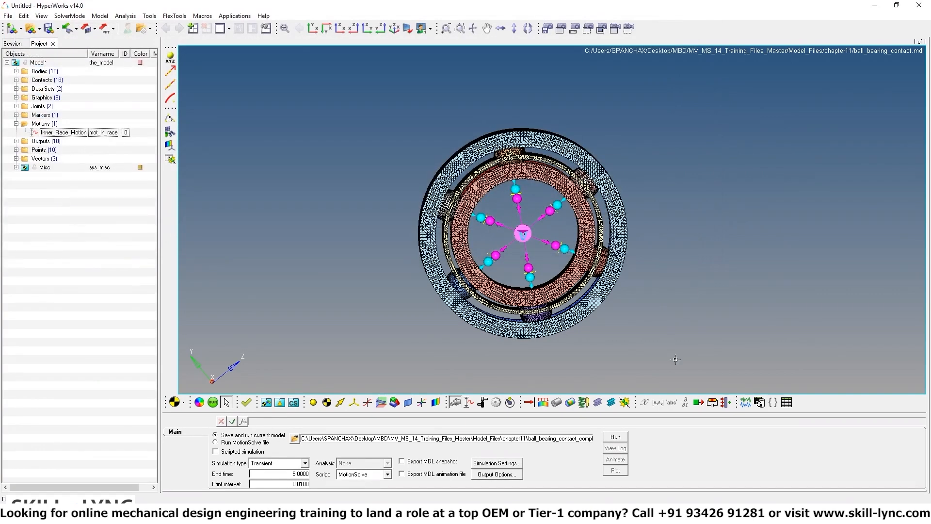
# Run the transient MotionSolve simulation, and close the solver view and message log once the job is complete
pyautogui.click(616, 437)
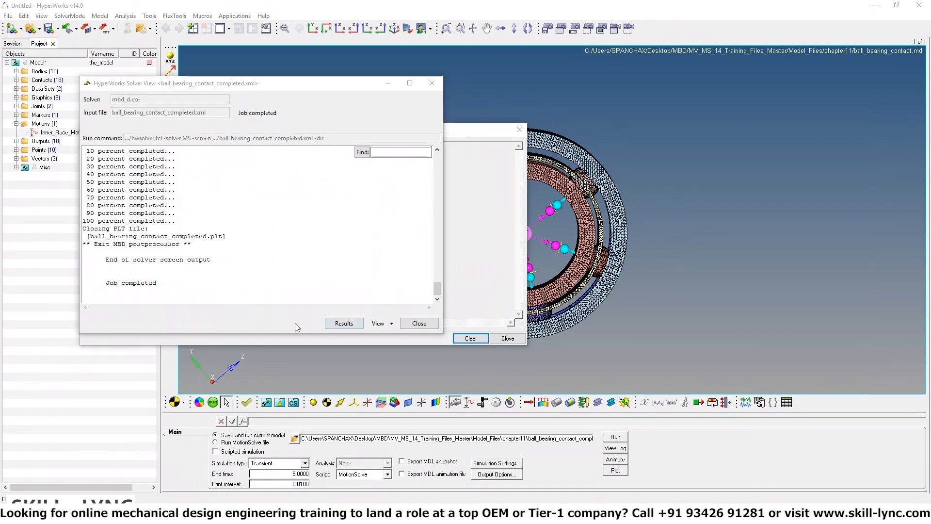
pyautogui.click(418, 324)
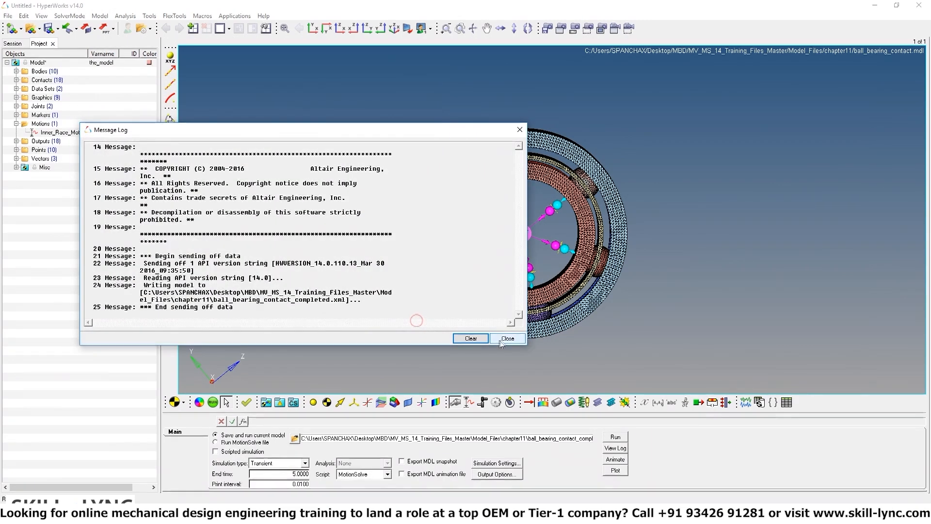
pyautogui.click(500, 339)
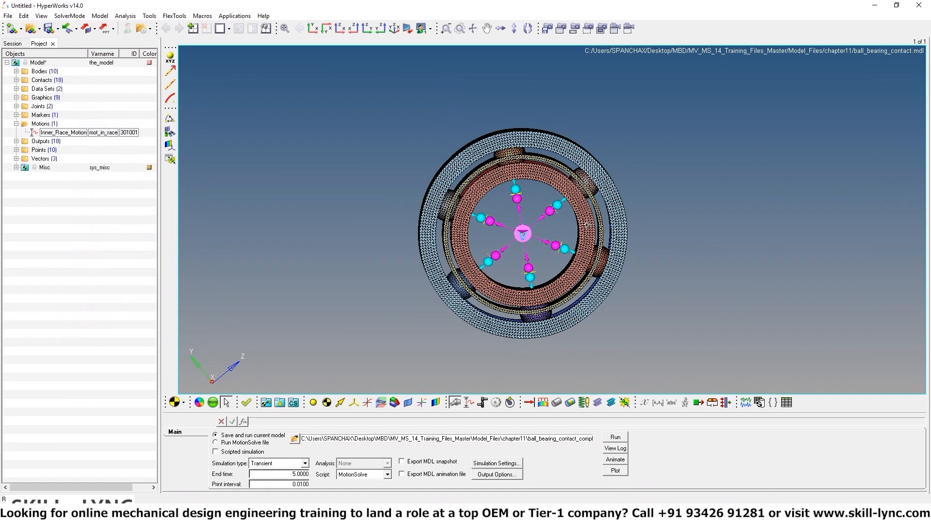
# Load the Contact Report for ball_bearing_contact_completed from the saved analysis reports, keeping the Overlay mode
pyautogui.moveTo(700, 230)
pyautogui.keyDown('ctrl'); pyautogui.mouseDown()
pyautogui.moveTo(698, 244)
pyautogui.moveTo(700, 232)
pyautogui.mouseUp(); pyautogui.keyUp('ctrl')
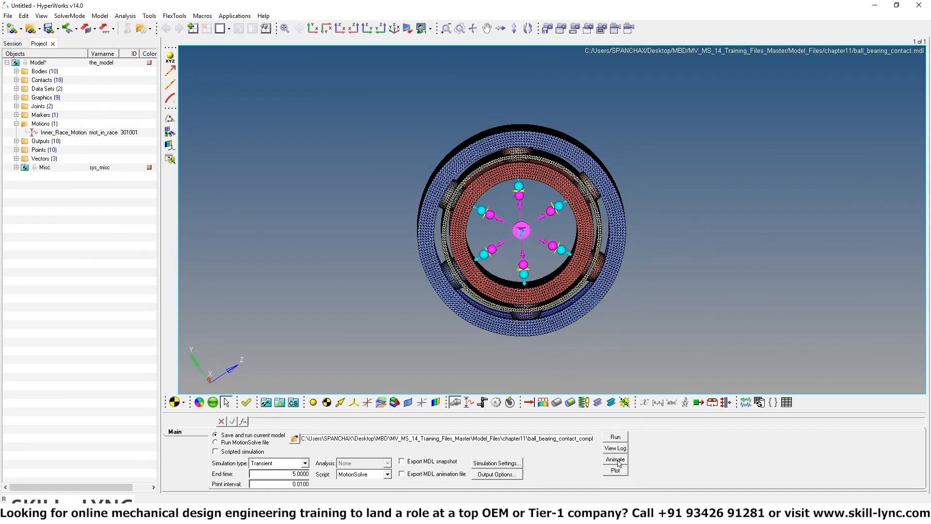
pyautogui.keyDown('ctrl'); pyautogui.moveTo(327, 120); pyautogui.dragTo(388, 133); pyautogui.keyUp('ctrl')
pyautogui.moveTo(668, 182)
pyautogui.keyDown('ctrl'); pyautogui.mouseDown()
pyautogui.moveTo(603, 214)
pyautogui.moveTo(649, 179)
pyautogui.mouseUp(); pyautogui.keyUp('ctrl')
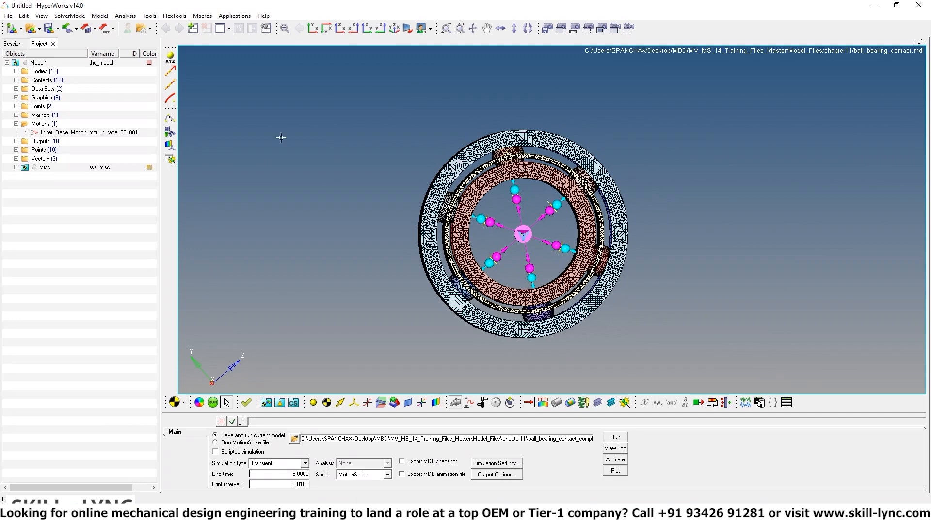
pyautogui.click(37, 17)
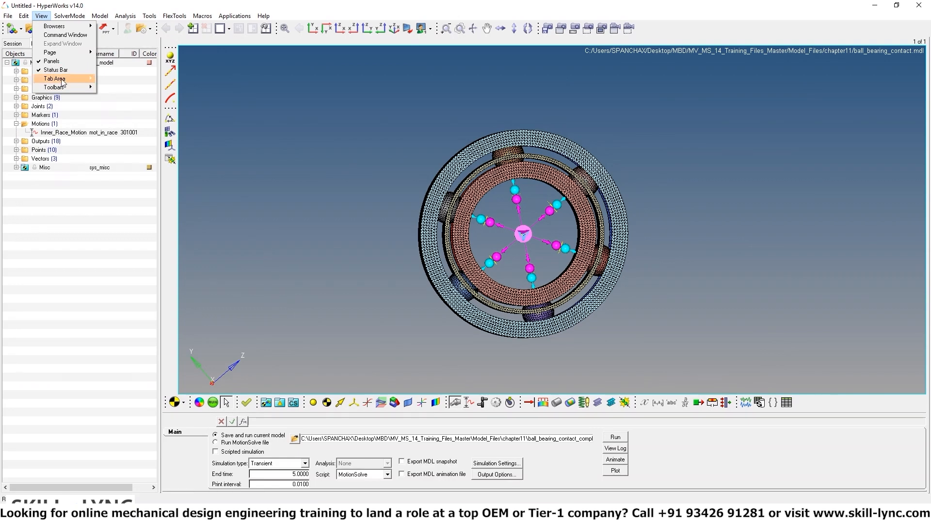
pyautogui.moveTo(99, 18)
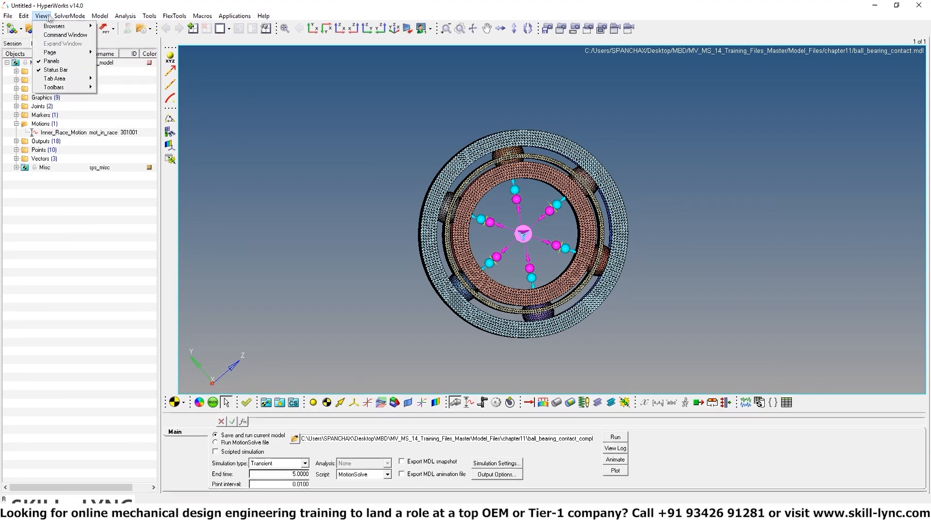
pyautogui.moveTo(157, 19)
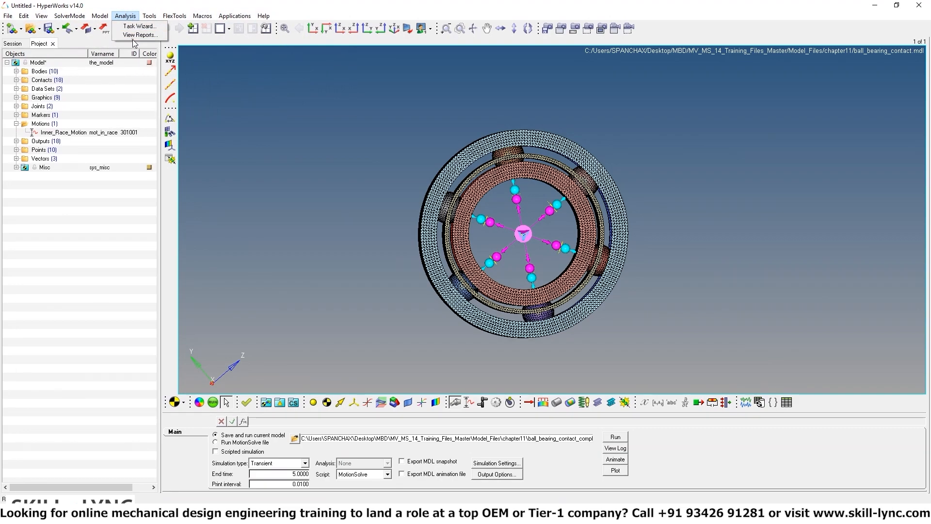
pyautogui.click(133, 39)
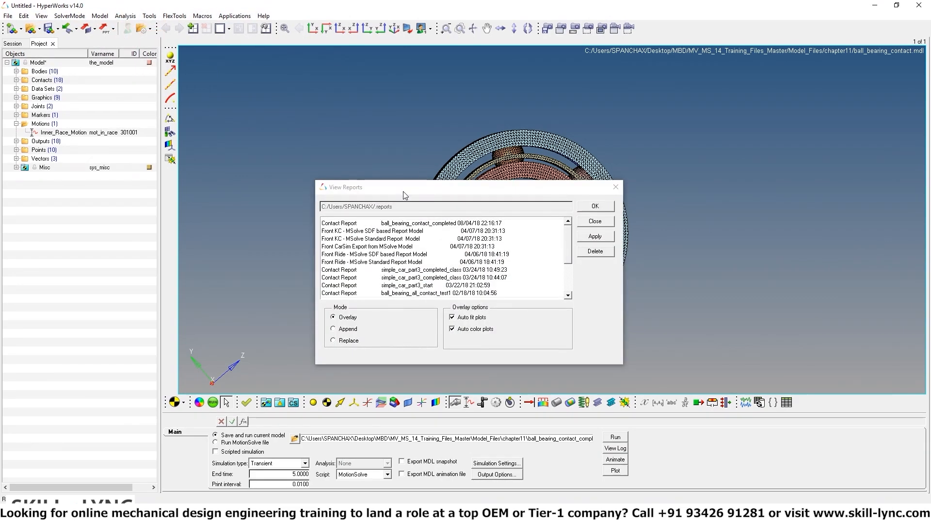
pyautogui.moveTo(403, 187); pyautogui.dragTo(366, 137)
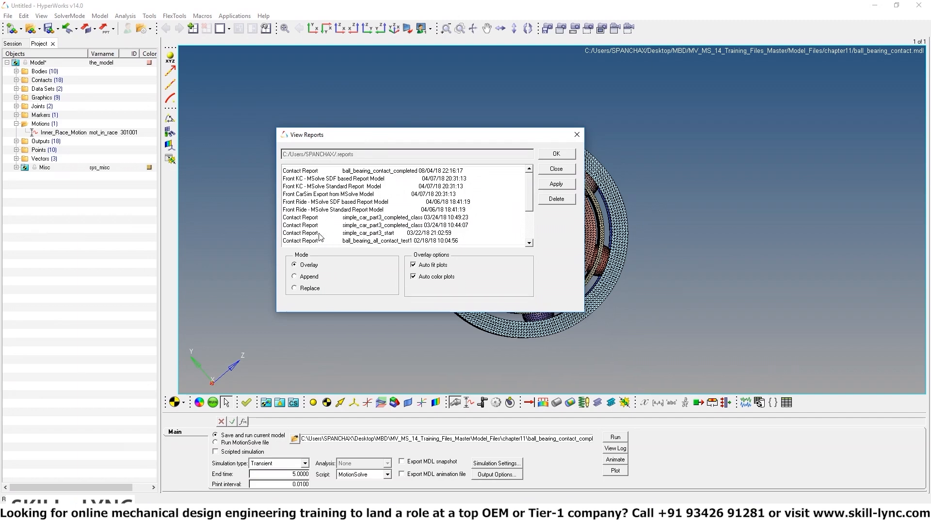
pyautogui.click(316, 172)
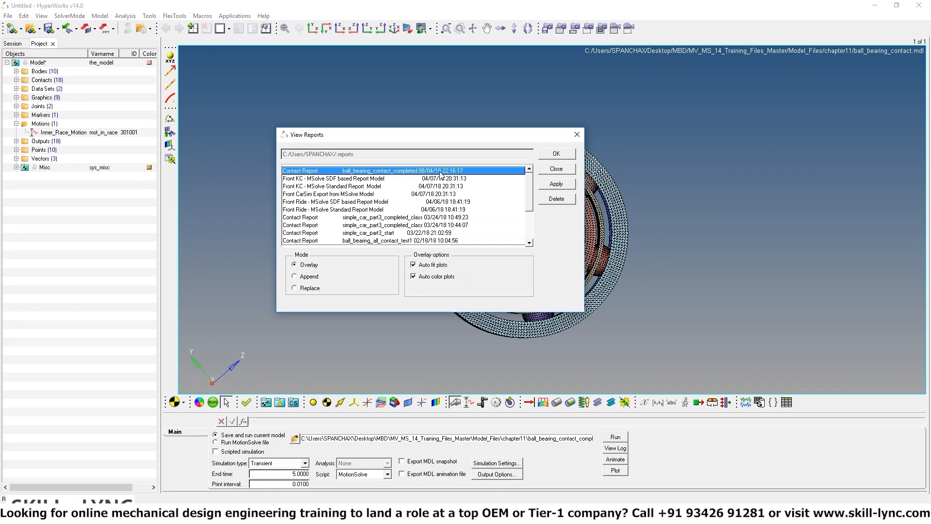
pyautogui.click(557, 155)
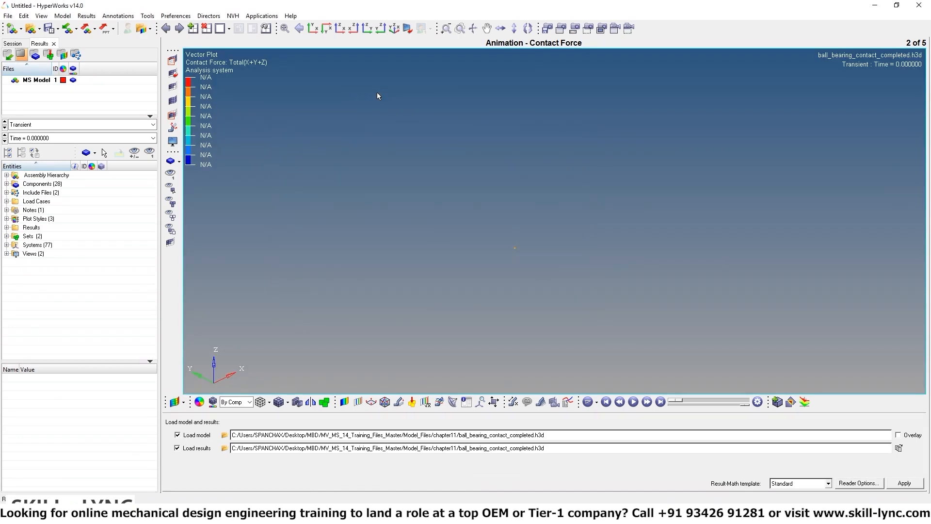
# Go through the report pages and examine the bearing on the Animation - Contact Force page
pyautogui.click(180, 29)
pyautogui.click(179, 30)
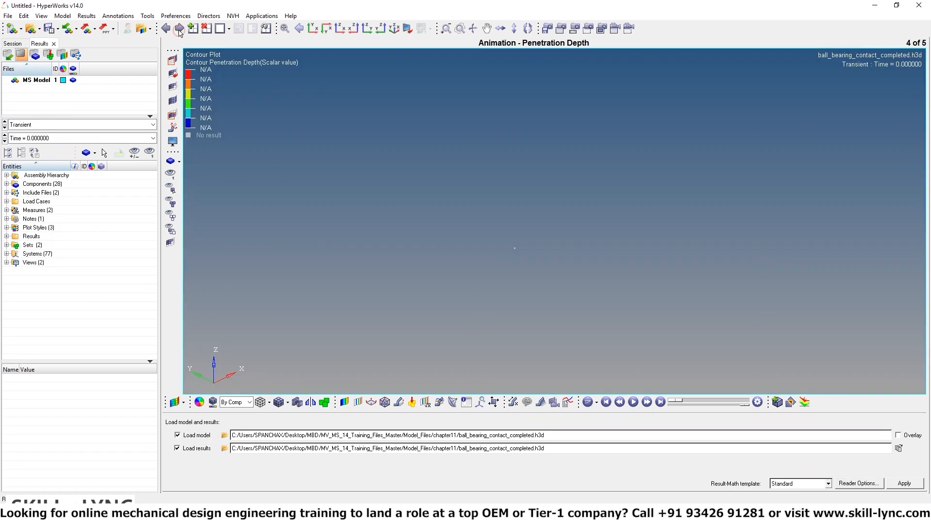
pyautogui.click(163, 29)
pyautogui.click(163, 29)
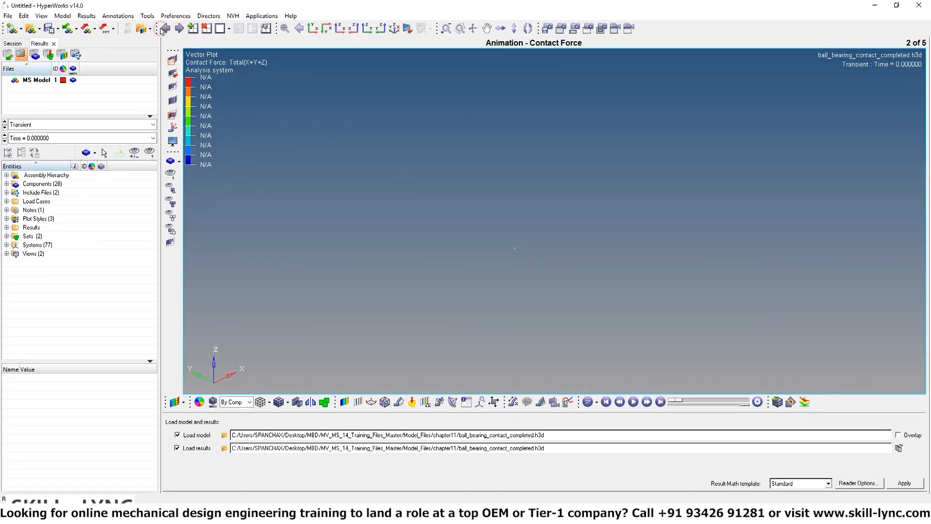
pyautogui.keyDown('ctrl'); pyautogui.moveTo(495, 205); pyautogui.dragTo(328, 232, button='right'); pyautogui.keyUp('ctrl')
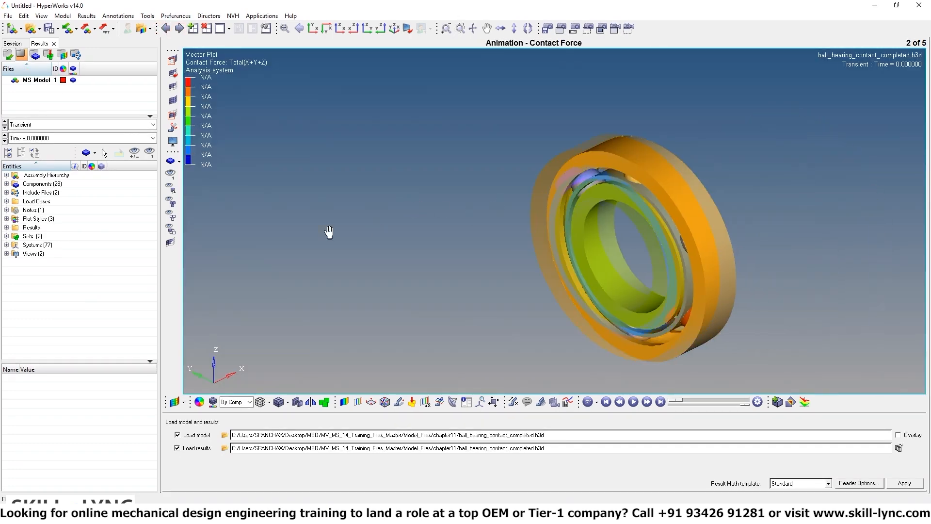
pyautogui.keyDown('ctrl'); pyautogui.moveTo(330, 232); pyautogui.dragTo(400, 228); pyautogui.keyUp('ctrl')
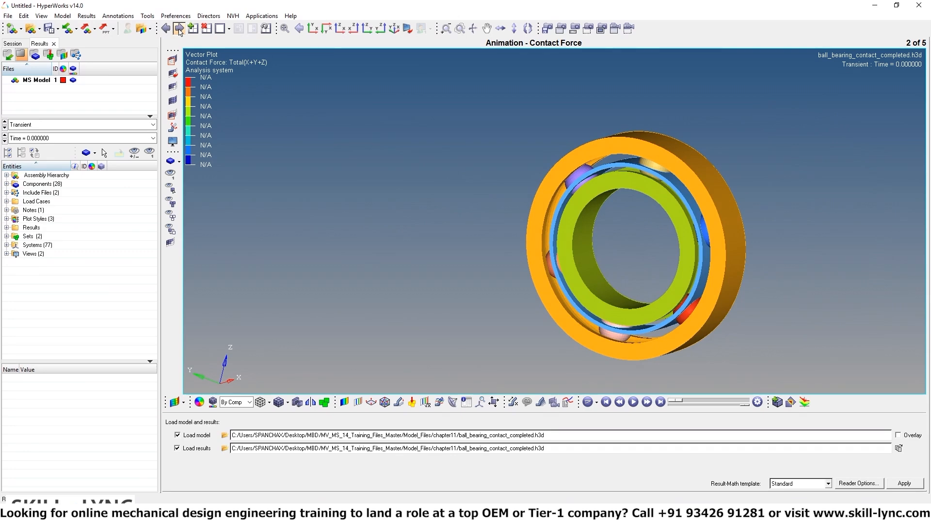
# Examine the penetration depth contour on the Contact Overview page from several angles
pyautogui.click(179, 28)
pyautogui.keyDown('ctrl'); pyautogui.moveTo(557, 208); pyautogui.dragTo(360, 236, button='right'); pyautogui.keyUp('ctrl')
pyautogui.keyDown('ctrl'); pyautogui.moveTo(382, 263); pyautogui.dragTo(481, 218); pyautogui.keyUp('ctrl')
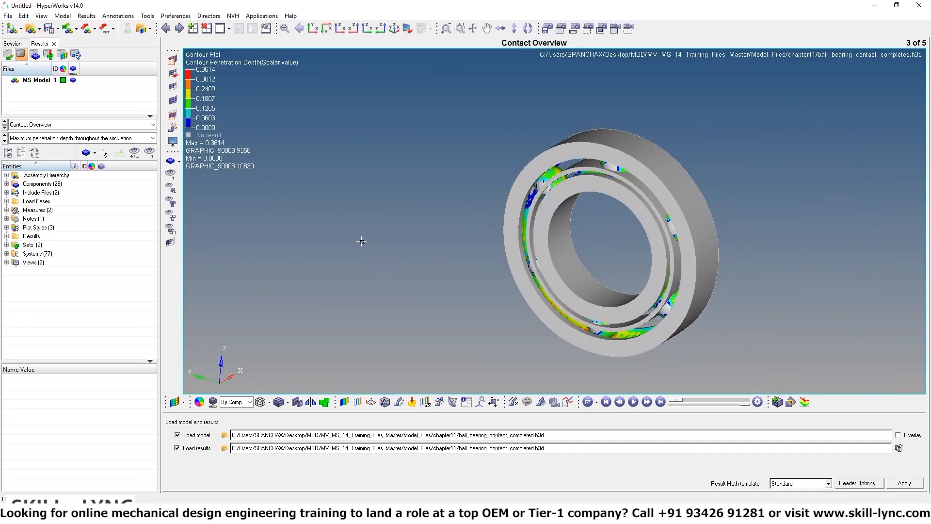
pyautogui.keyDown('ctrl'); pyautogui.moveTo(387, 244); pyautogui.dragTo(597, 194); pyautogui.keyUp('ctrl')
pyautogui.keyDown('ctrl'); pyautogui.moveTo(636, 235); pyautogui.dragTo(538, 212); pyautogui.keyUp('ctrl')
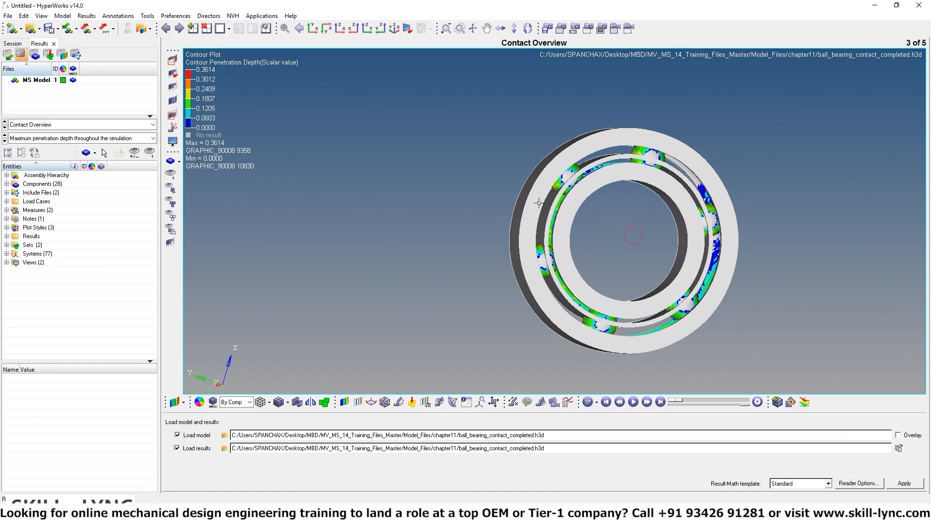
pyautogui.keyDown('ctrl'); pyautogui.moveTo(417, 173); pyautogui.dragTo(319, 180, button='right'); pyautogui.keyUp('ctrl')
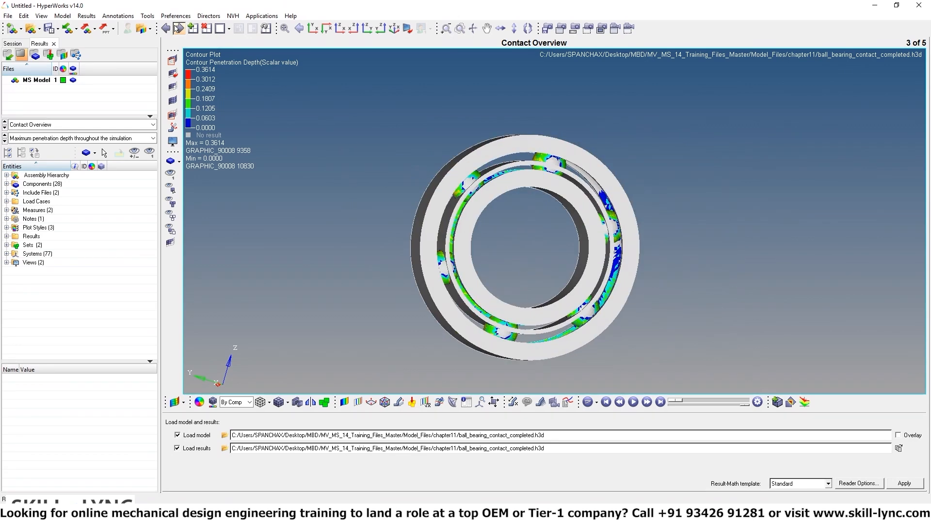
# View the Animation - Penetration Depth page and inspect the curves on the Contact Force plot page
pyautogui.click(179, 28)
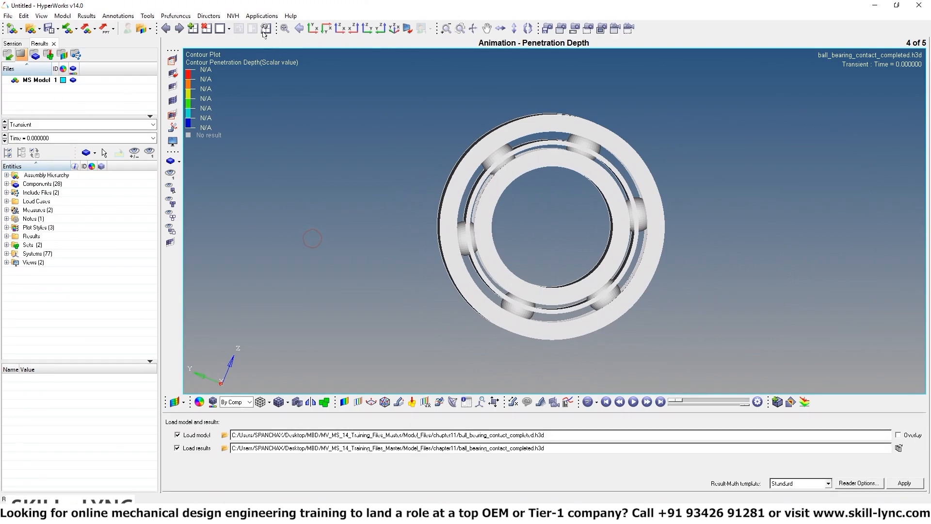
pyautogui.click(178, 28)
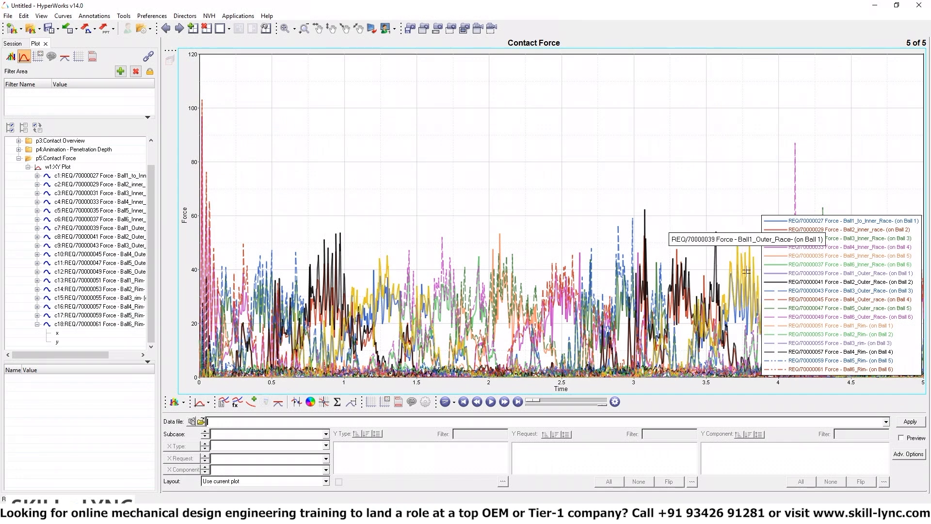
pyautogui.click(634, 288)
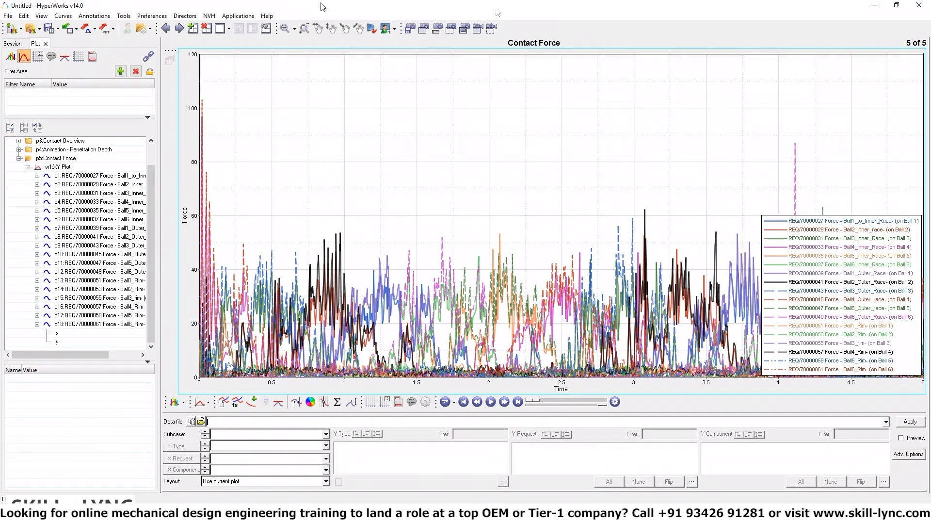
# Return through the report pages to the first page and look over the multibody bearing model
pyautogui.click(166, 28)
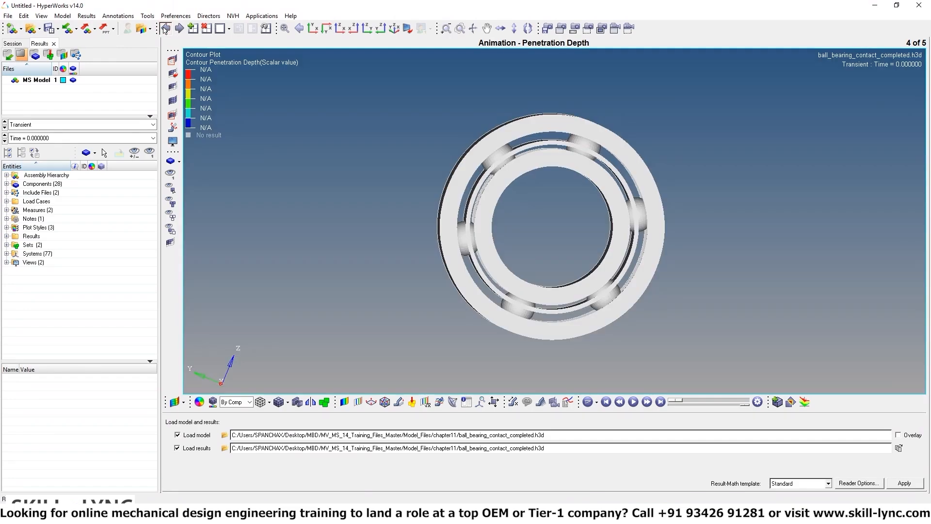
pyautogui.click(165, 29)
pyautogui.click(166, 28)
pyautogui.click(166, 28)
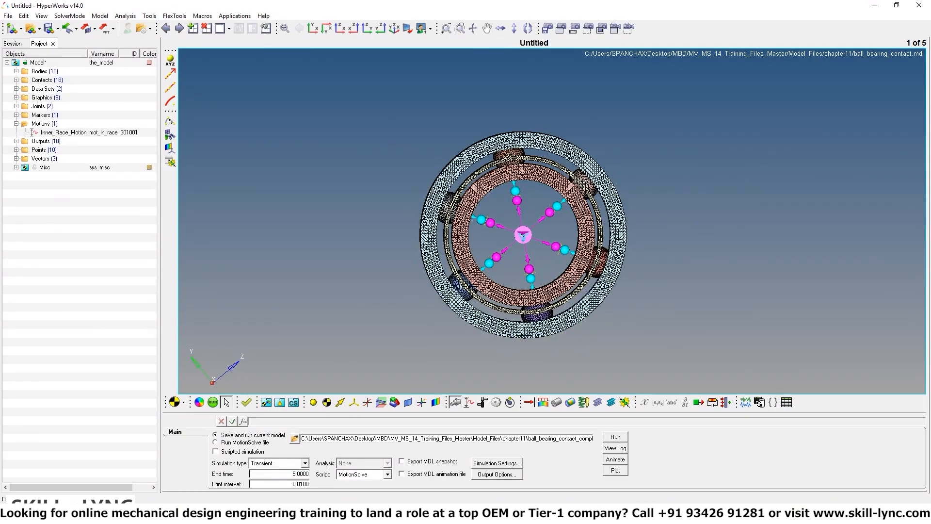
pyautogui.keyDown('ctrl'); pyautogui.moveTo(678, 147); pyautogui.dragTo(658, 151); pyautogui.keyUp('ctrl')
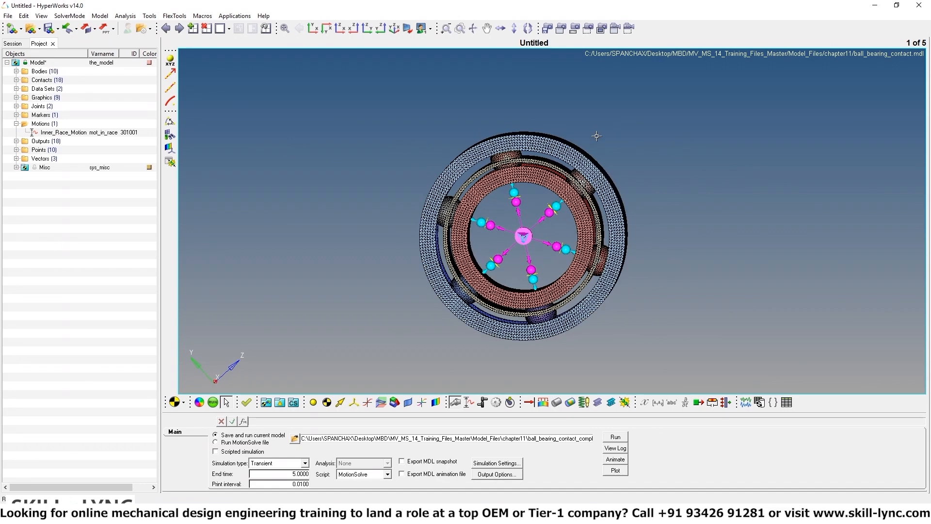
# Play the animation on the Contact Force page and inspect the rotating bearing up close from several angles
pyautogui.click(180, 32)
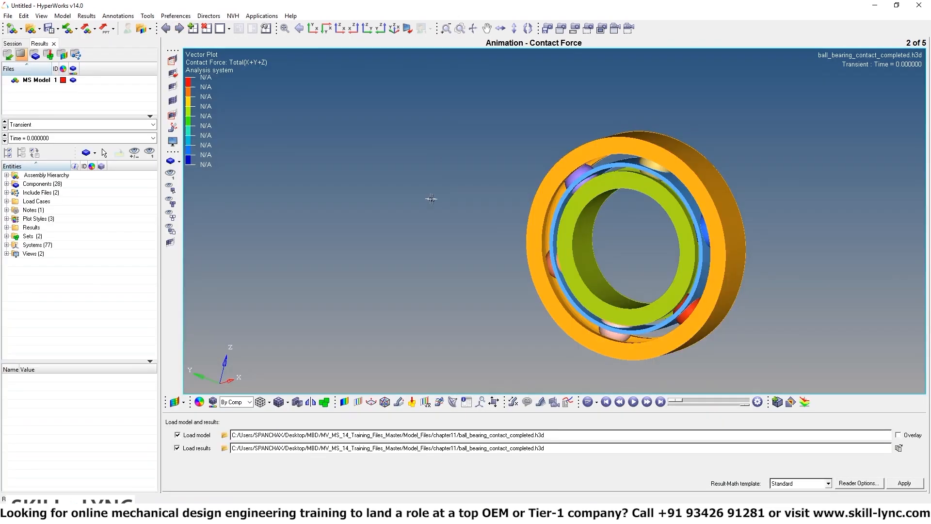
pyautogui.keyDown('ctrl'); pyautogui.moveTo(431, 198); pyautogui.dragTo(541, 151); pyautogui.keyUp('ctrl')
pyautogui.keyDown('ctrl'); pyautogui.moveTo(520, 139); pyautogui.dragTo(400, 133, button='right'); pyautogui.keyUp('ctrl')
pyautogui.keyDown('ctrl'); pyautogui.moveTo(401, 137); pyautogui.dragTo(431, 131); pyautogui.keyUp('ctrl')
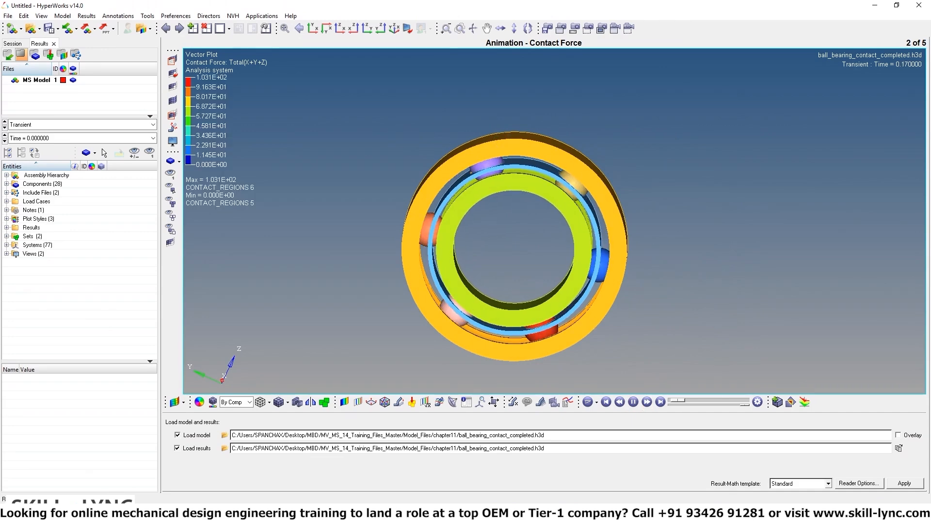
pyautogui.keyDown('ctrl'); pyautogui.moveTo(373, 265); pyautogui.dragTo(513, 250); pyautogui.keyUp('ctrl')
pyautogui.keyDown('ctrl'); pyautogui.scroll(2, 572, 209); pyautogui.keyUp('ctrl')
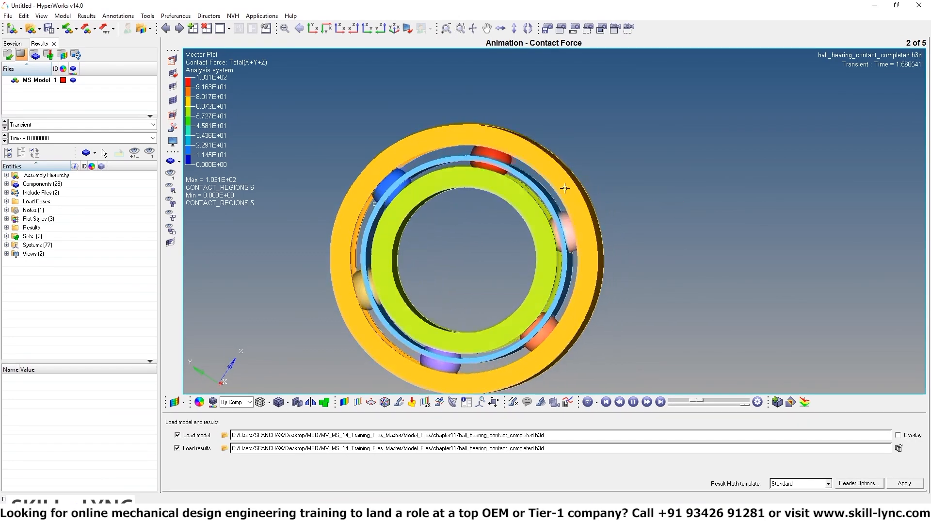
pyautogui.keyDown('ctrl'); pyautogui.moveTo(565, 187); pyautogui.dragTo(441, 215); pyautogui.keyUp('ctrl')
pyautogui.keyDown('ctrl'); pyautogui.moveTo(457, 261); pyautogui.dragTo(464, 224, button='right'); pyautogui.keyUp('ctrl')
pyautogui.keyDown('ctrl'); pyautogui.moveTo(464, 225); pyautogui.dragTo(504, 220); pyautogui.keyUp('ctrl')
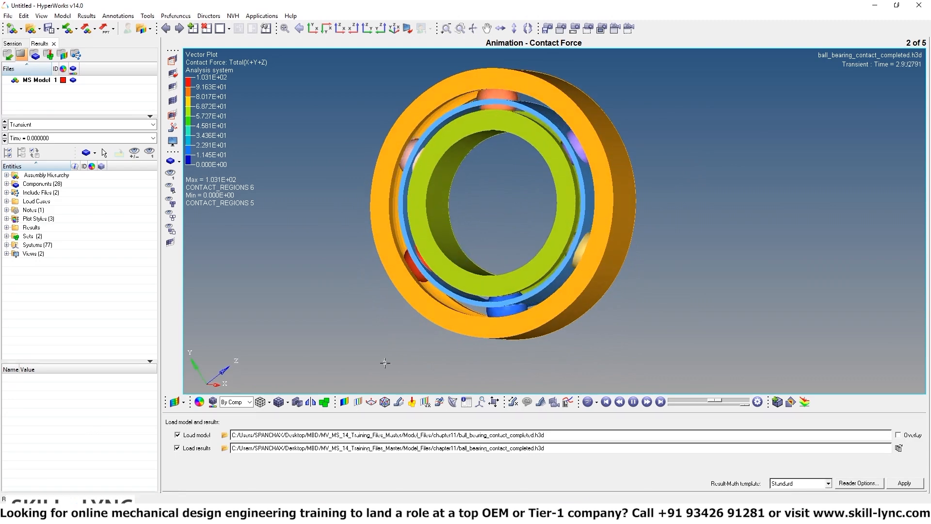
# Add the X, Y and Z components to the Contact Force: Total vector plot alongside the X+Y+Z resultant
pyautogui.click(371, 403)
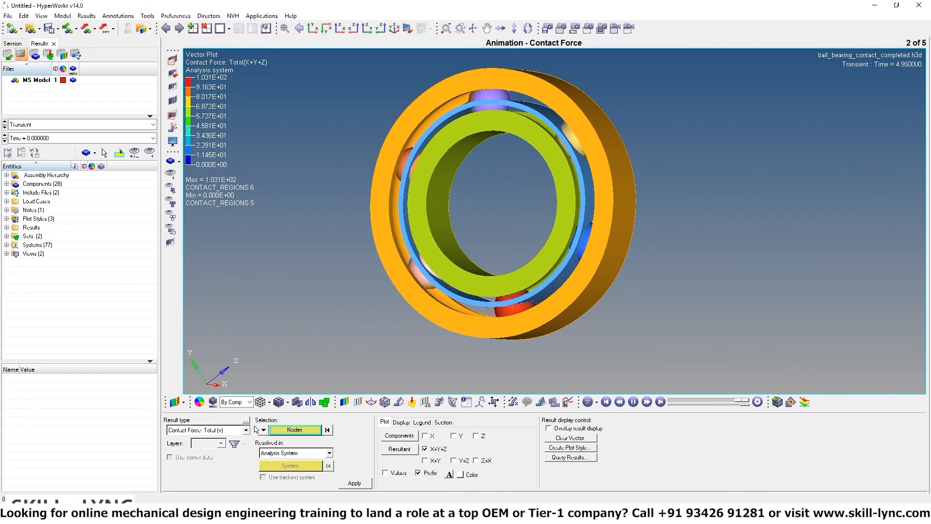
pyautogui.click(634, 402)
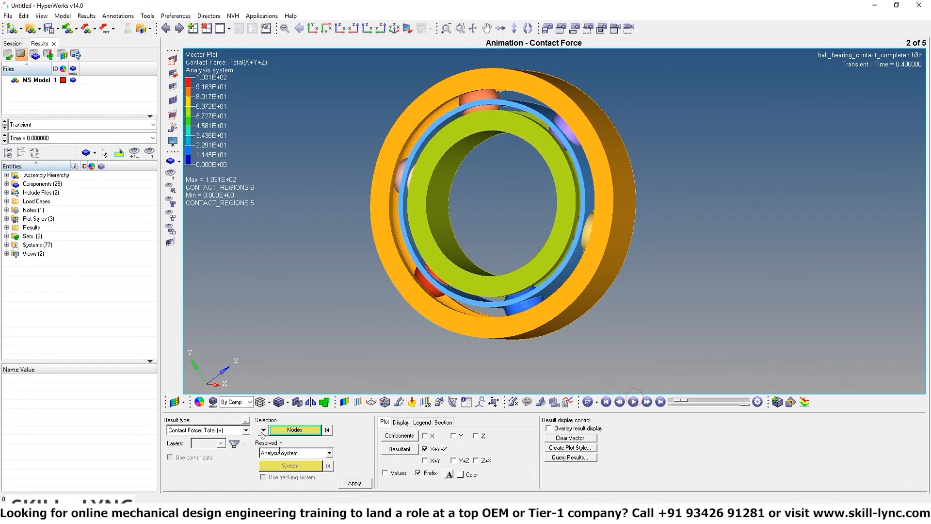
pyautogui.click(216, 433)
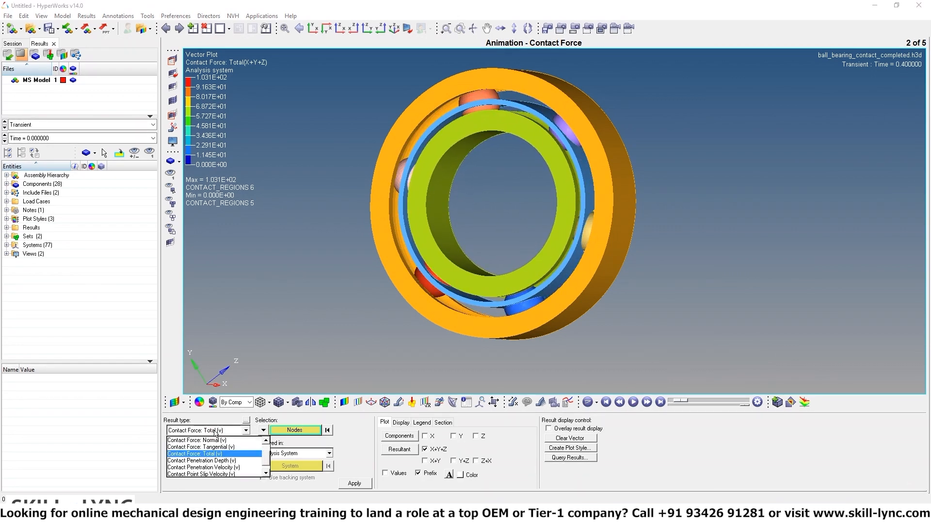
pyautogui.click(183, 454)
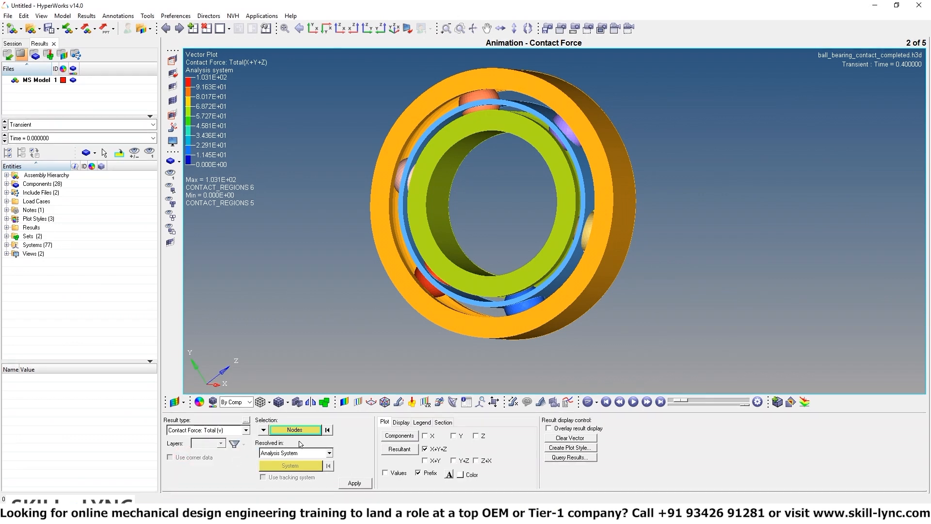
pyautogui.click(425, 436)
pyautogui.click(458, 436)
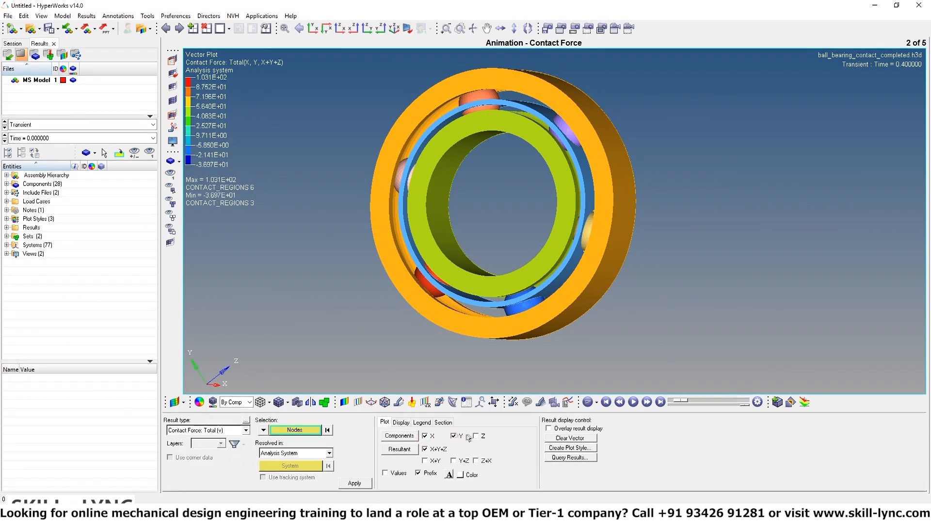
pyautogui.click(476, 436)
# Scale the contact force vectors By Magnitude with a factor of 1 and run the animation to check them
pyautogui.click(402, 424)
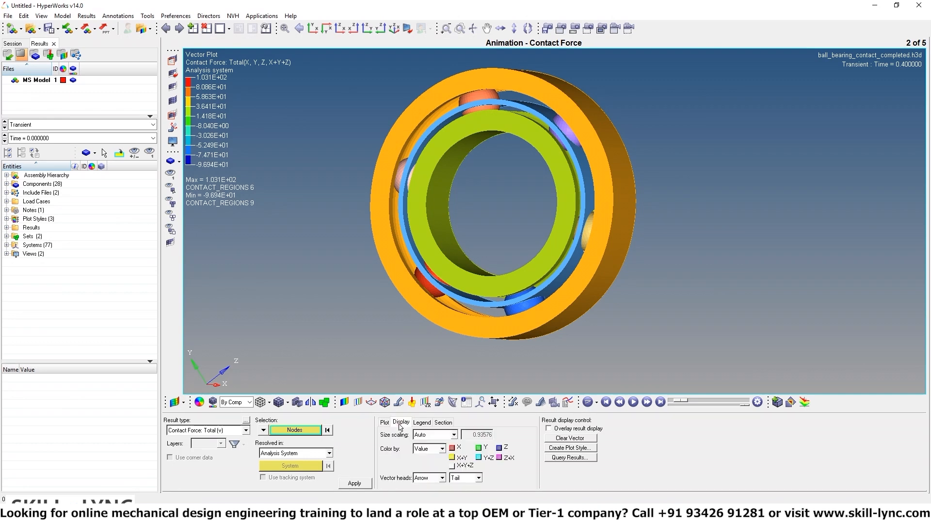
pyautogui.click(423, 424)
pyautogui.click(404, 424)
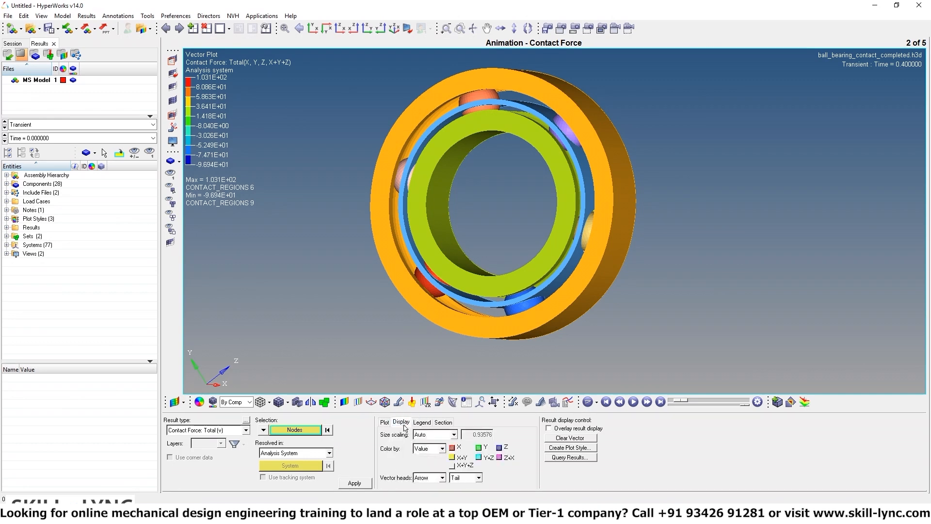
pyautogui.click(439, 435)
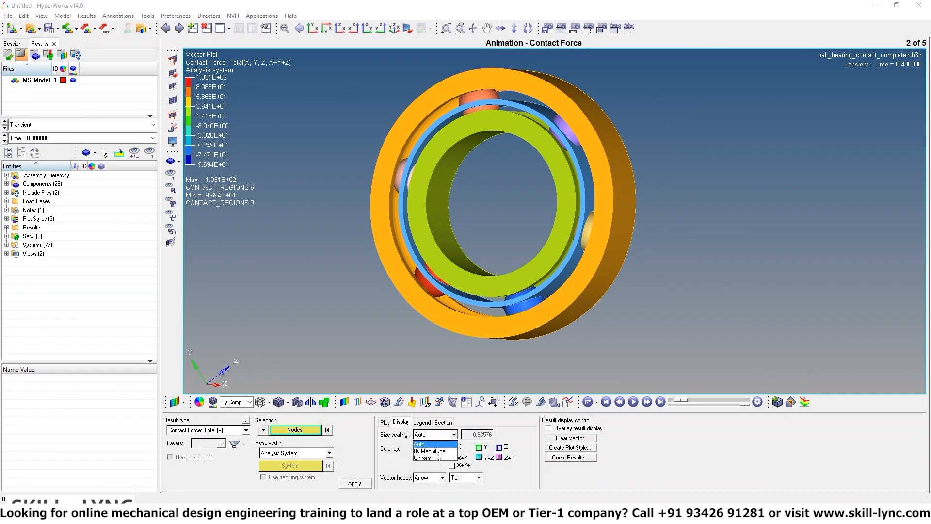
pyautogui.click(433, 451)
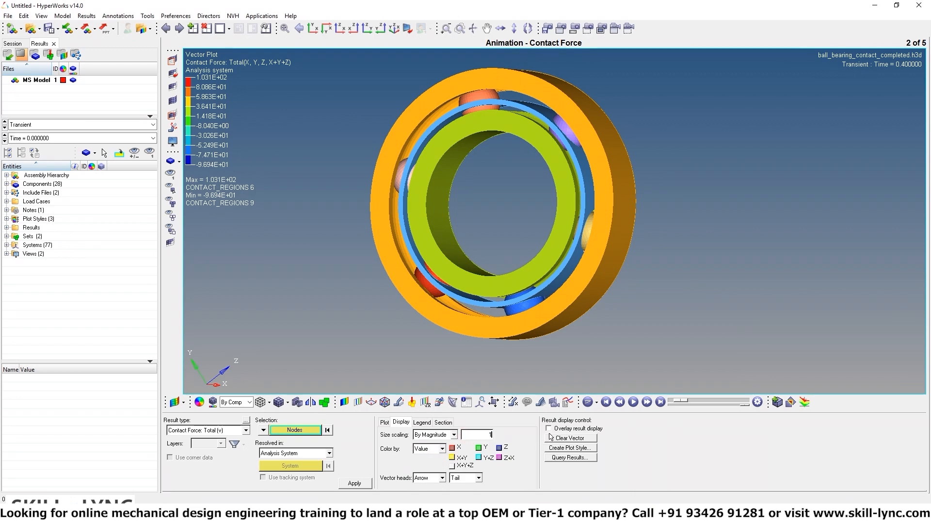
pyautogui.click(354, 484)
pyautogui.click(634, 402)
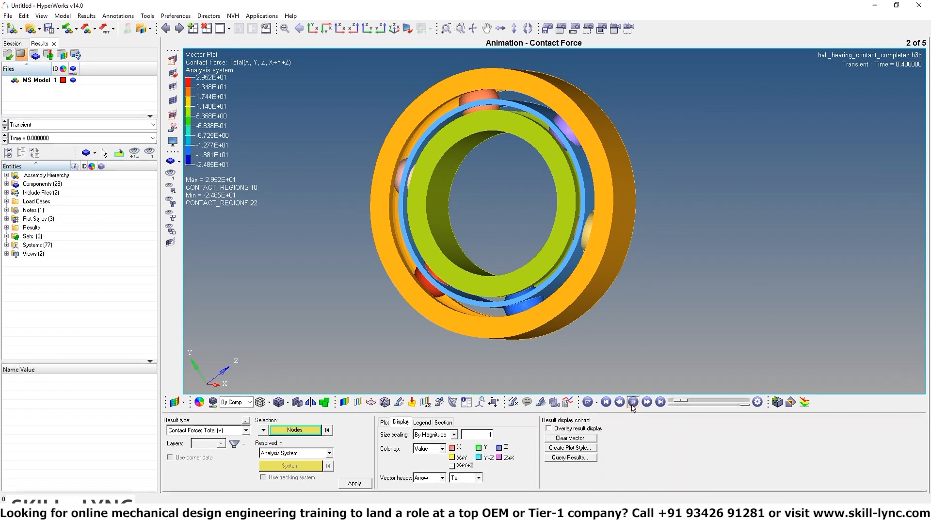
pyautogui.keyDown('ctrl'); pyautogui.moveTo(684, 310); pyautogui.dragTo(652, 318); pyautogui.keyUp('ctrl')
pyautogui.moveTo(604, 274)
pyautogui.keyDown('ctrl'); pyautogui.mouseDown()
pyautogui.moveTo(568, 281)
pyautogui.moveTo(601, 273)
pyautogui.mouseUp(); pyautogui.keyUp('ctrl')
pyautogui.click(633, 401)
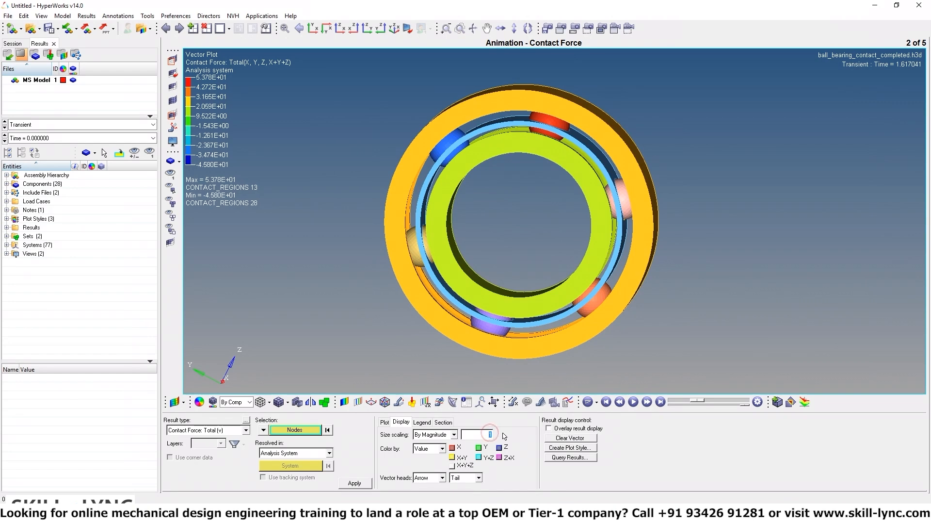
# Try a vector magnitude scale of 10, and reduce it to 5 for the contact force vectors
pyautogui.write('0')
pyautogui.press('Return')
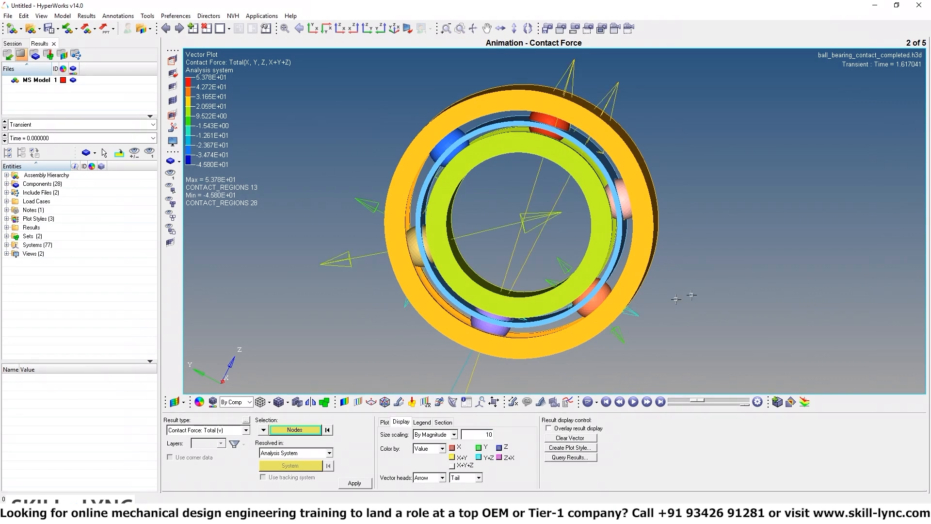
pyautogui.press('Return')
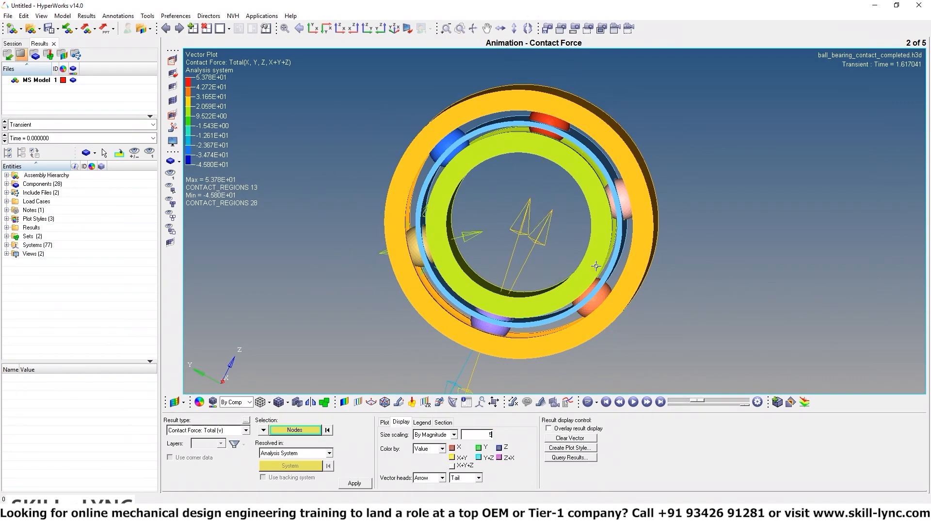
pyautogui.keyDown('ctrl'); pyautogui.moveTo(697, 260); pyautogui.dragTo(655, 261); pyautogui.keyUp('ctrl')
pyautogui.keyDown('ctrl'); pyautogui.scroll(-1, 587, 253); pyautogui.keyUp('ctrl')
pyautogui.keyDown('ctrl'); pyautogui.moveTo(585, 253); pyautogui.dragTo(588, 210, button='right'); pyautogui.keyUp('ctrl')
pyautogui.keyDown('ctrl'); pyautogui.scroll(-1, 580, 207); pyautogui.keyUp('ctrl')
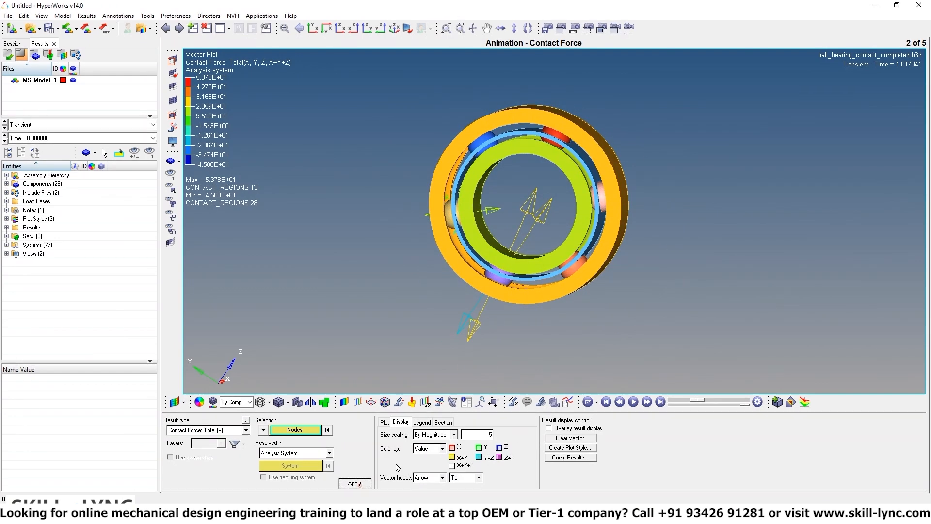
# Play the animation to inspect the contact force vectors from several angles, and look over the available vector result types
pyautogui.click(633, 402)
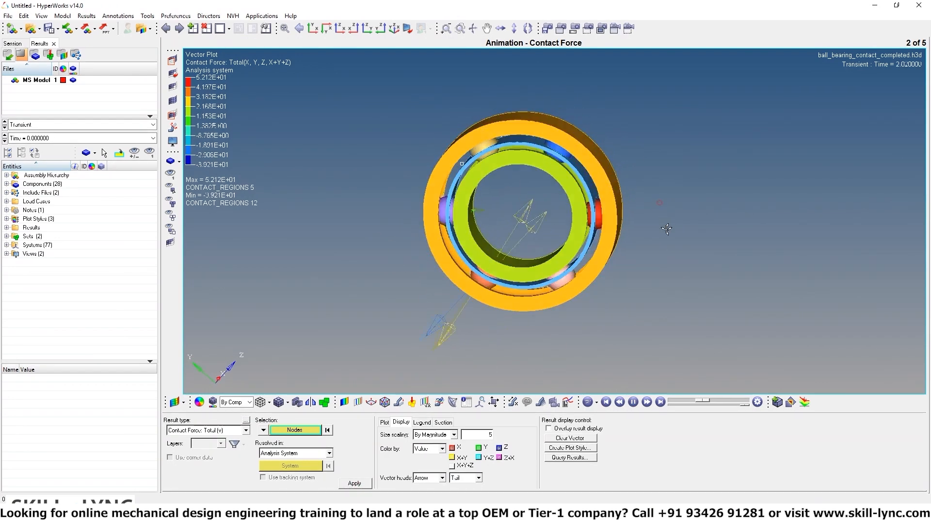
pyautogui.keyDown('ctrl'); pyautogui.moveTo(666, 229); pyautogui.dragTo(688, 117); pyautogui.keyUp('ctrl')
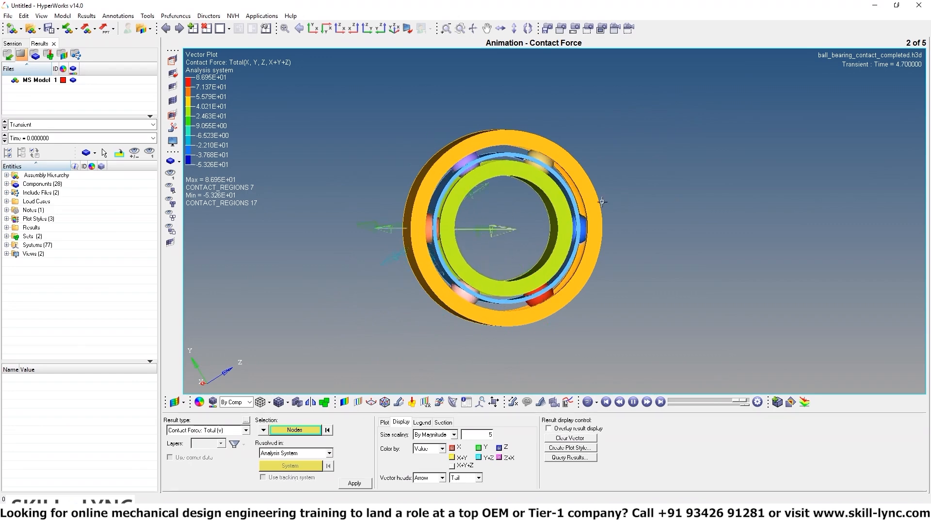
pyautogui.keyDown('ctrl'); pyautogui.moveTo(677, 208); pyautogui.dragTo(556, 224); pyautogui.keyUp('ctrl')
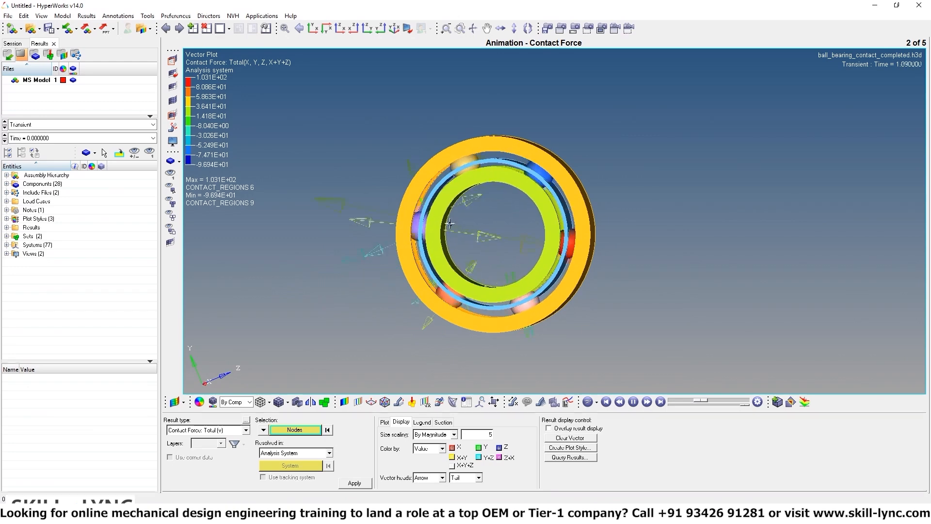
pyautogui.click(211, 430)
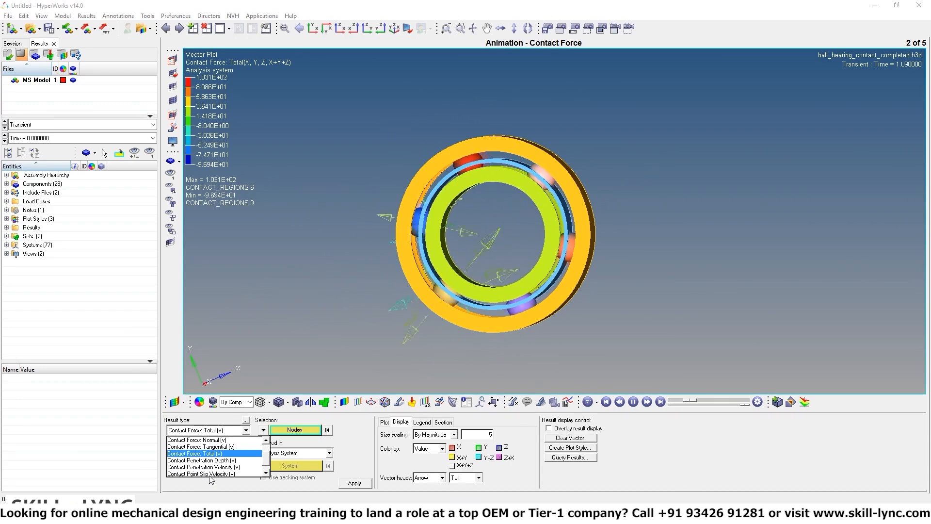
pyautogui.scroll(-1, 221, 469)
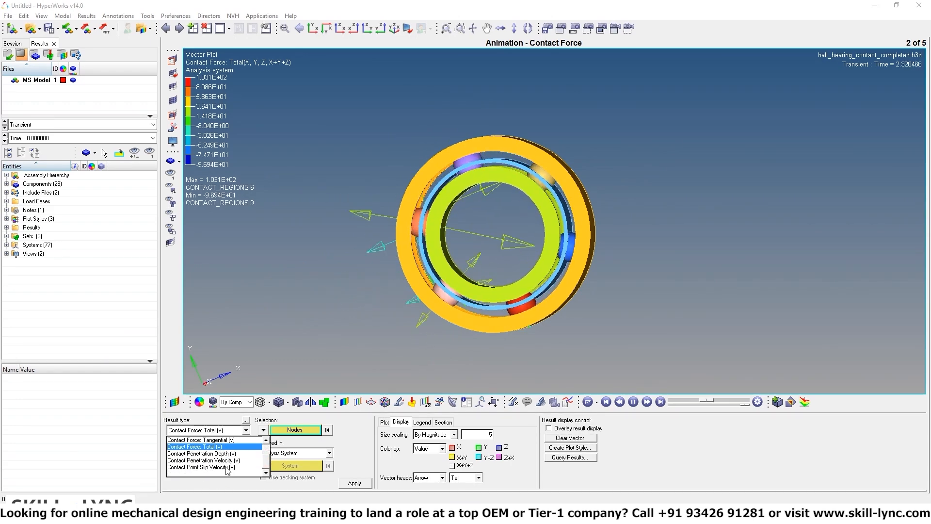
pyautogui.click(271, 359)
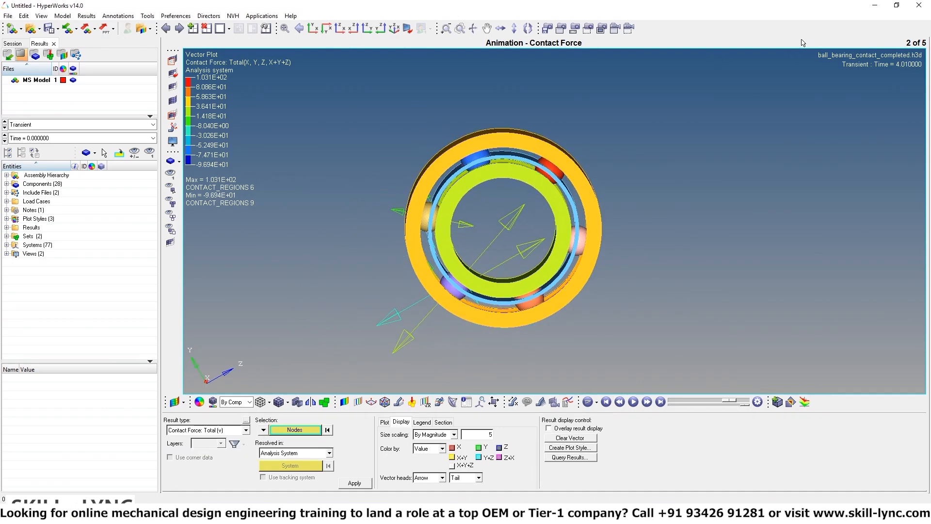
# Go to the Contact Overview page and examine the maximum penetration depth contour on the balls and races from several angles
pyautogui.click(176, 33)
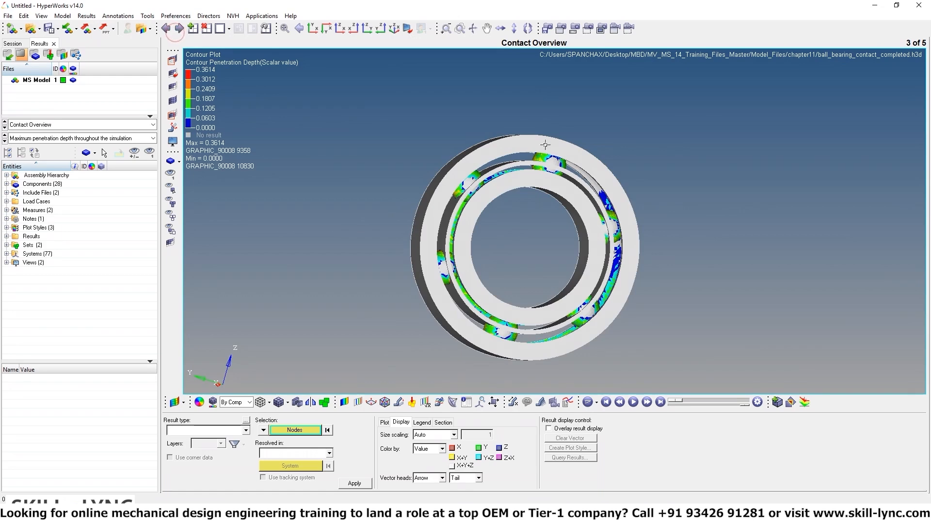
pyautogui.keyDown('ctrl'); pyautogui.moveTo(696, 150); pyautogui.dragTo(434, 169); pyautogui.keyUp('ctrl')
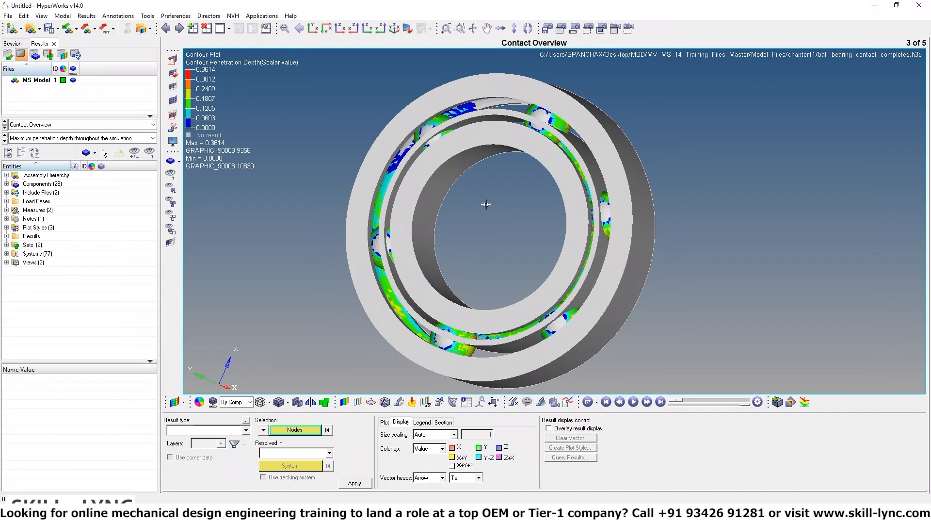
pyautogui.keyDown('ctrl'); pyautogui.moveTo(486, 203); pyautogui.dragTo(498, 268); pyautogui.keyUp('ctrl')
pyautogui.keyDown('ctrl'); pyautogui.scroll(2, 421, 310); pyautogui.keyUp('ctrl')
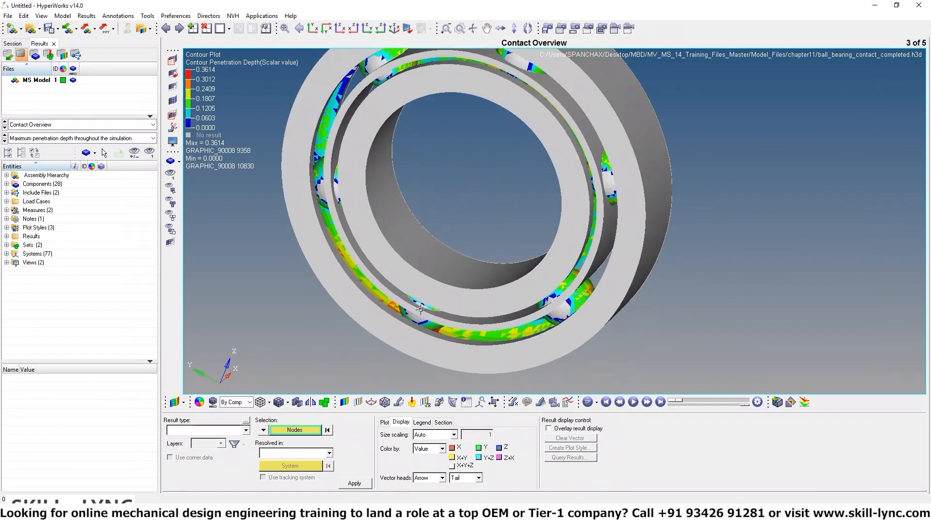
pyautogui.keyDown('ctrl'); pyautogui.moveTo(421, 310); pyautogui.dragTo(757, 228); pyautogui.keyUp('ctrl')
pyautogui.keyDown('ctrl'); pyautogui.scroll(2, 422, 340); pyautogui.keyUp('ctrl')
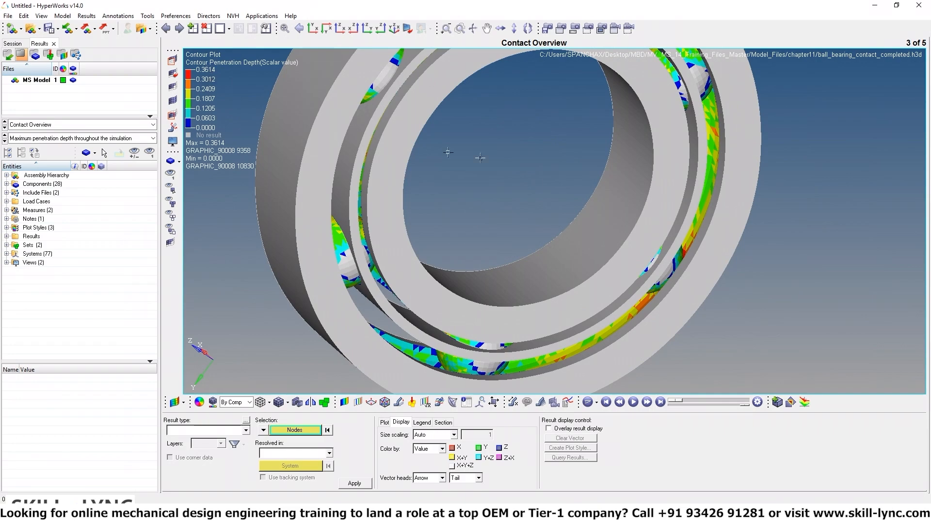
pyautogui.keyDown('ctrl'); pyautogui.moveTo(508, 183); pyautogui.dragTo(631, 338); pyautogui.keyUp('ctrl')
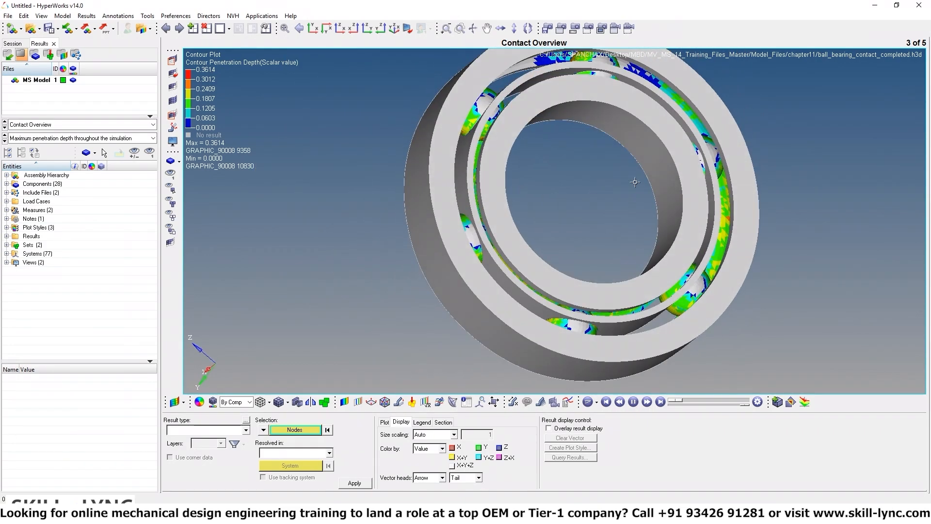
pyautogui.keyDown('ctrl'); pyautogui.moveTo(635, 182); pyautogui.dragTo(648, 281); pyautogui.keyUp('ctrl')
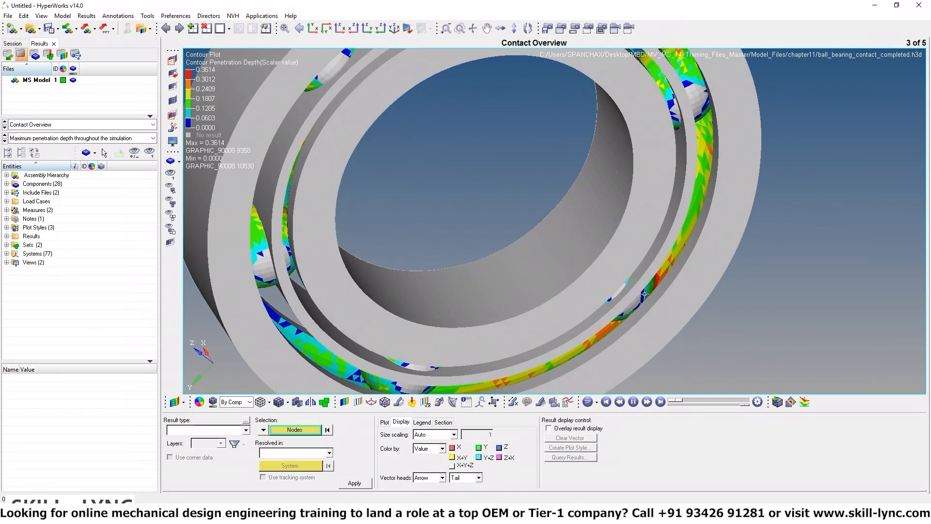
pyautogui.keyDown('ctrl'); pyautogui.scroll(-3, 553, 197); pyautogui.keyUp('ctrl')
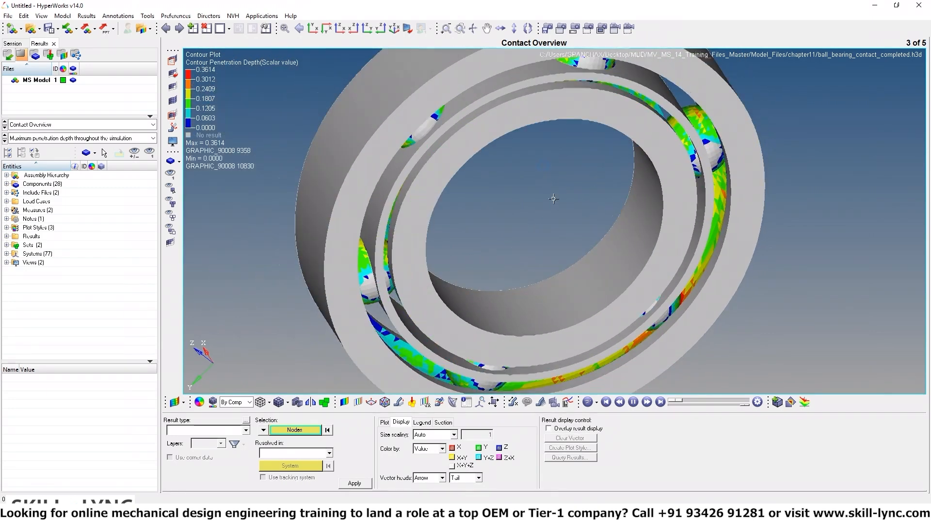
pyautogui.keyDown('ctrl'); pyautogui.moveTo(553, 199); pyautogui.dragTo(580, 200); pyautogui.keyUp('ctrl')
pyautogui.keyDown('ctrl'); pyautogui.moveTo(579, 200); pyautogui.dragTo(449, 198, button='right'); pyautogui.keyUp('ctrl')
pyautogui.keyDown('ctrl'); pyautogui.moveTo(449, 198); pyautogui.dragTo(448, 171); pyautogui.keyUp('ctrl')
pyautogui.keyDown('ctrl'); pyautogui.scroll(-3, 447, 171); pyautogui.keyUp('ctrl')
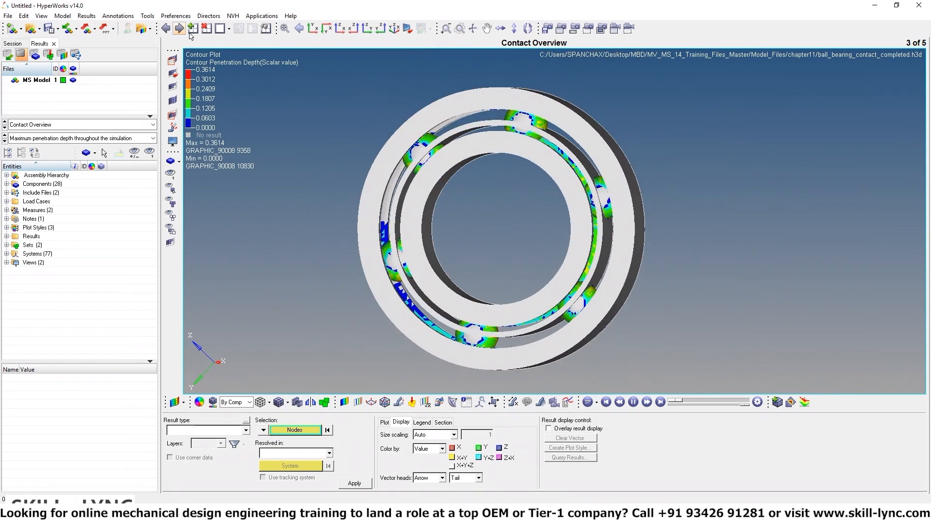
# Go to the Animation - Penetration Depth page and inspect the bearing's penetration depth animation from both sides
pyautogui.click(179, 28)
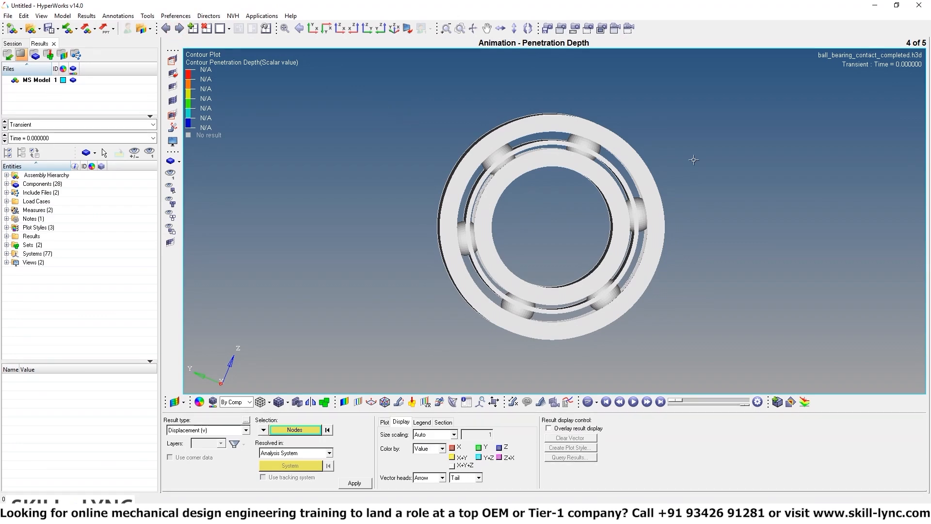
pyautogui.keyDown('ctrl'); pyautogui.moveTo(692, 158); pyautogui.dragTo(510, 201); pyautogui.keyUp('ctrl')
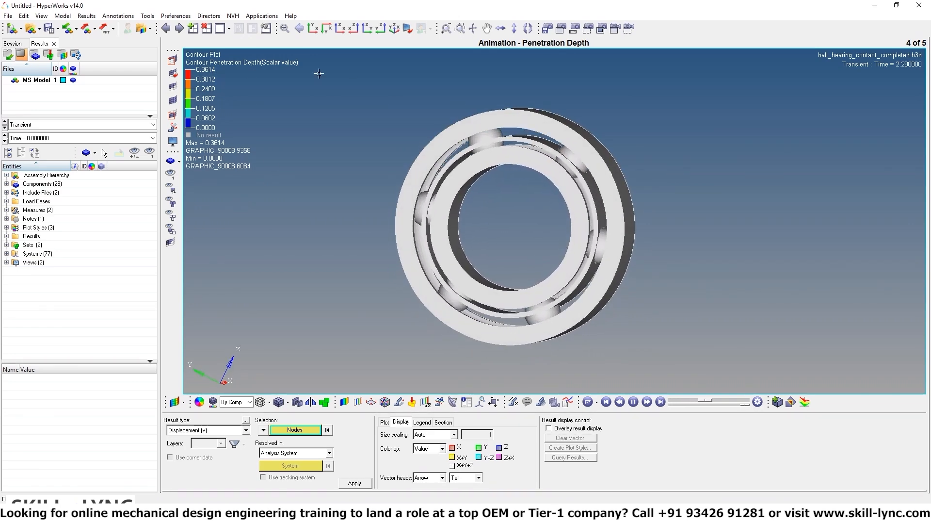
pyautogui.keyDown('ctrl'); pyautogui.moveTo(446, 105); pyautogui.dragTo(448, 112); pyautogui.keyUp('ctrl')
pyautogui.keyDown('ctrl'); pyautogui.moveTo(609, 130); pyautogui.dragTo(667, 219); pyautogui.keyUp('ctrl')
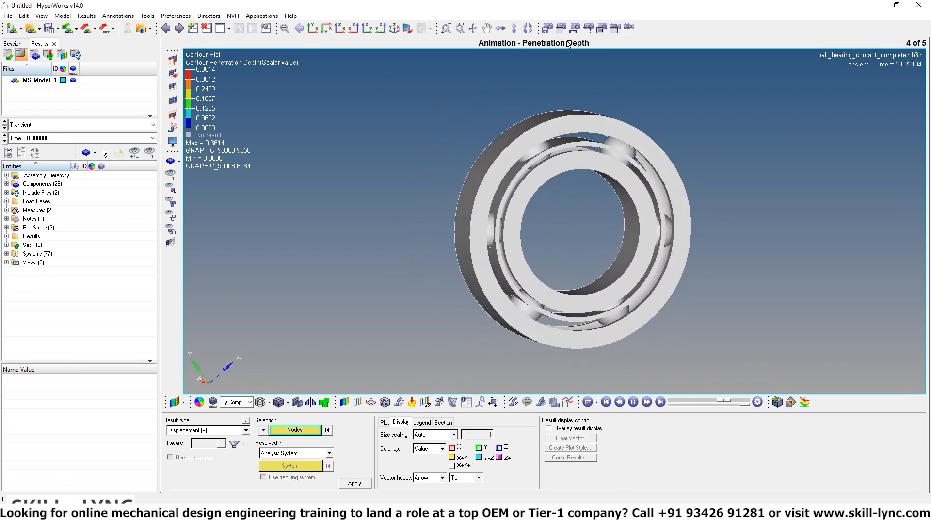
# Go to the Contact Force page, widen the plot browser to show full curve names, and select the Ball4_Outer_race curve
pyautogui.click(178, 29)
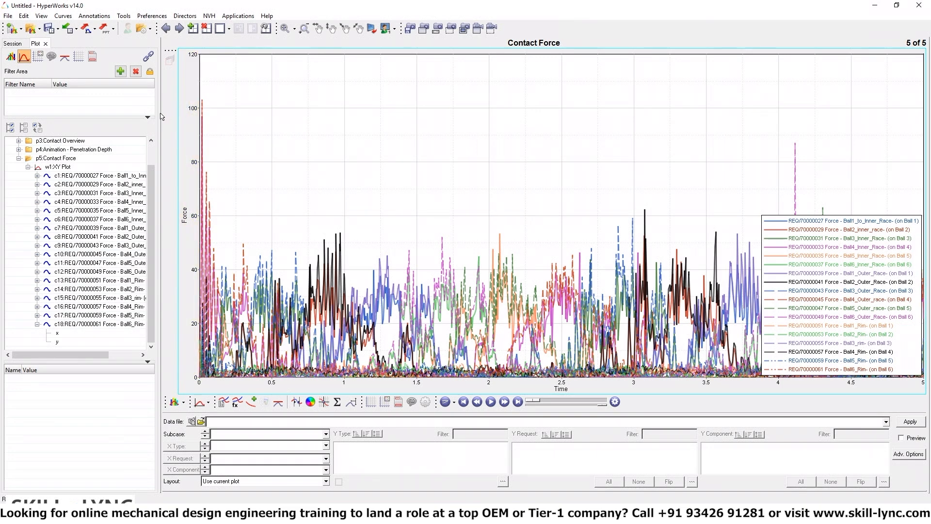
pyautogui.moveTo(162, 116); pyautogui.dragTo(219, 116)
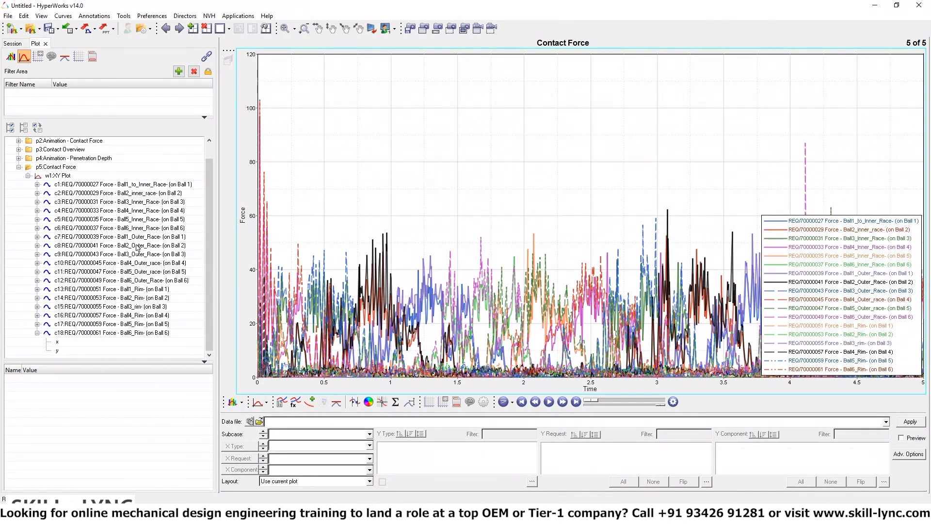
pyautogui.click(138, 262)
pyautogui.rightClick(137, 263)
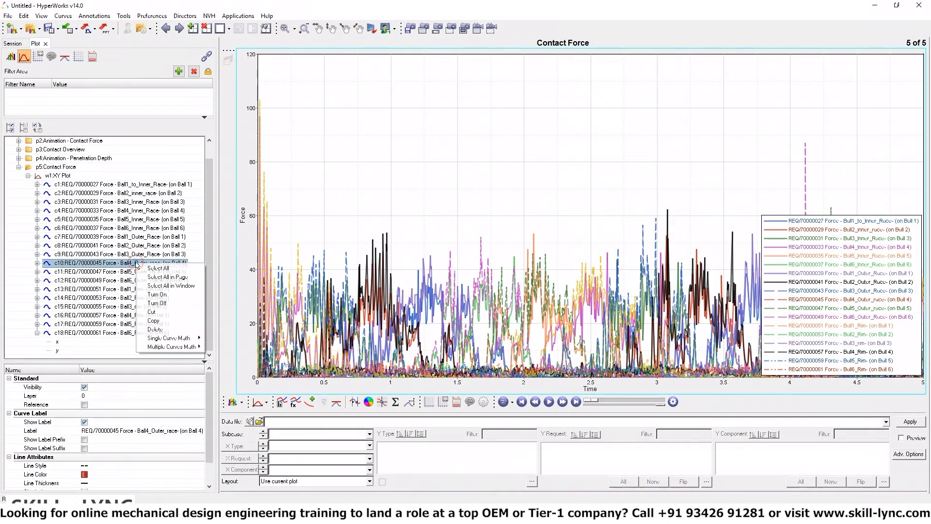
# Turn off every contact force curve except Ball4_Outer_race (on Ball 4) to isolate it in the plot
pyautogui.click(112, 184)
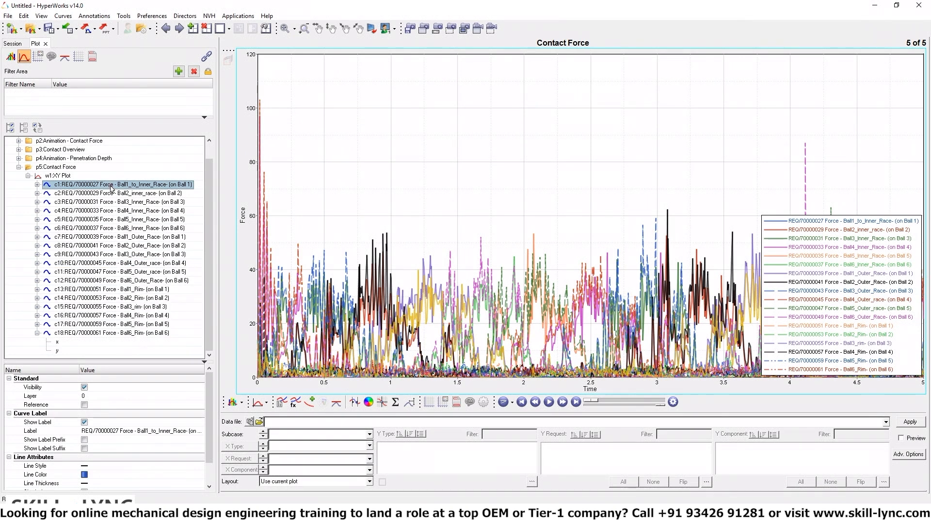
pyautogui.keyDown('shift'); pyautogui.click(115, 210); pyautogui.keyUp('shift')
pyautogui.keyDown('ctrl'); pyautogui.click(114, 218); pyautogui.keyUp('ctrl')
pyautogui.keyDown('ctrl'); pyautogui.click(114, 227); pyautogui.keyUp('ctrl')
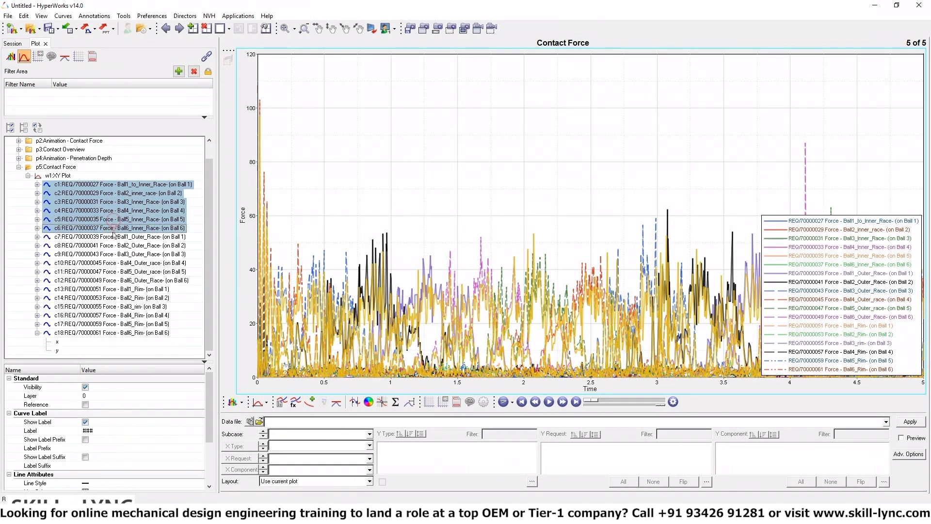
pyautogui.keyDown('ctrl'); pyautogui.click(113, 237); pyautogui.keyUp('ctrl')
pyautogui.keyDown('shift'); pyautogui.click(112, 253); pyautogui.keyUp('shift')
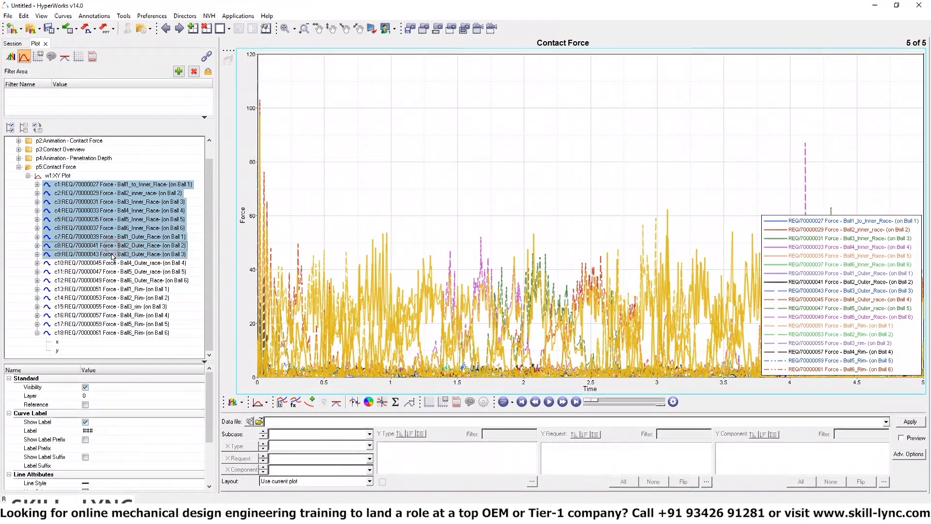
pyautogui.keyDown('ctrl'); pyautogui.click(112, 272); pyautogui.keyUp('ctrl')
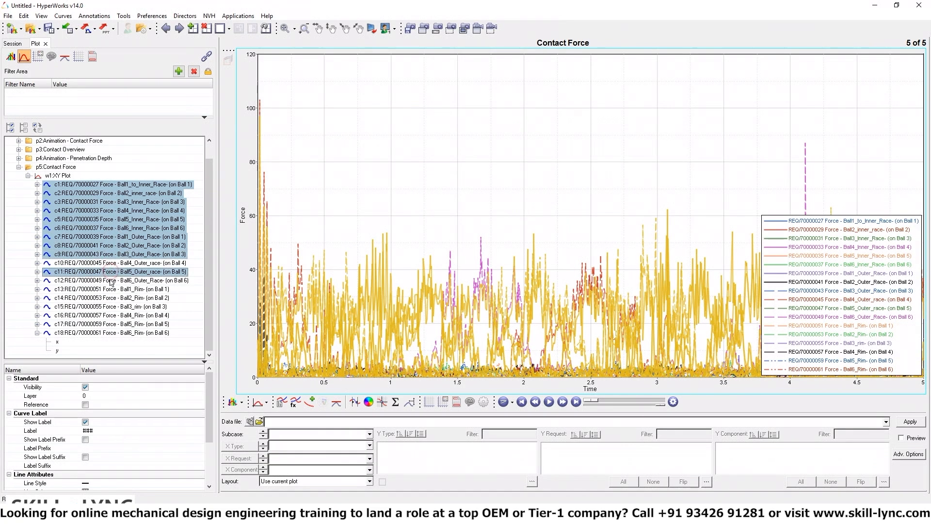
pyautogui.keyDown('ctrl'); pyautogui.click(111, 280); pyautogui.keyUp('ctrl')
pyautogui.keyDown('ctrl'); pyautogui.click(110, 289); pyautogui.keyUp('ctrl')
pyautogui.keyDown('ctrl'); pyautogui.click(110, 297); pyautogui.keyUp('ctrl')
pyautogui.keyDown('ctrl'); pyautogui.click(109, 306); pyautogui.keyUp('ctrl')
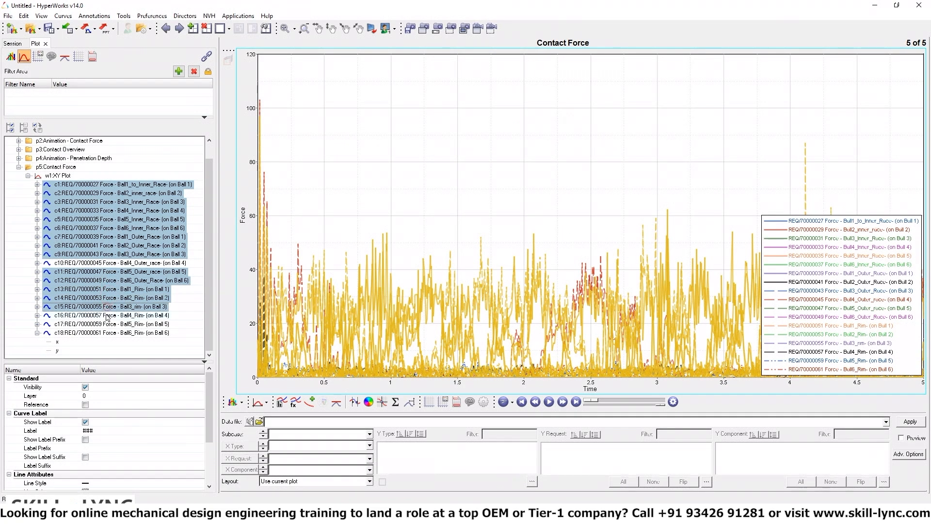
pyautogui.keyDown('ctrl'); pyautogui.click(107, 315); pyautogui.keyUp('ctrl')
pyautogui.keyDown('ctrl'); pyautogui.click(106, 324); pyautogui.keyUp('ctrl')
pyautogui.keyDown('ctrl'); pyautogui.click(104, 333); pyautogui.keyUp('ctrl')
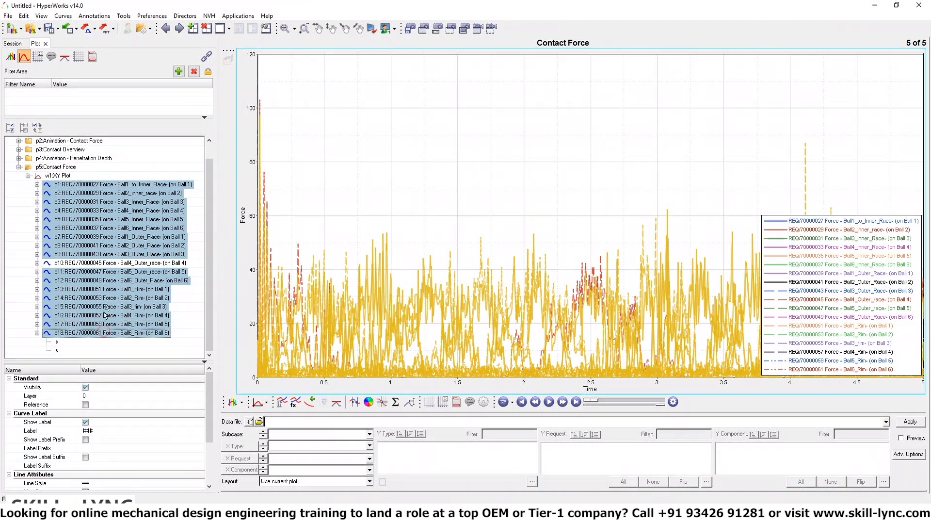
pyautogui.rightClick(113, 297)
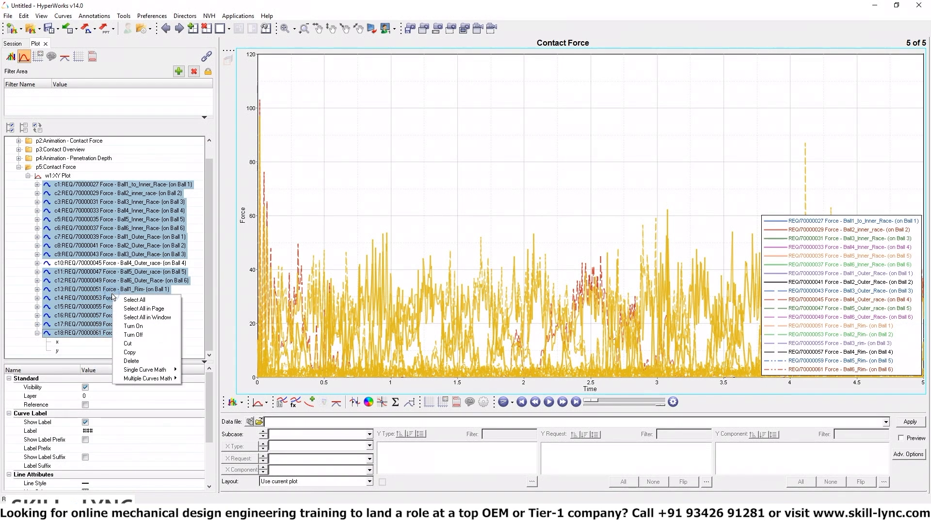
pyautogui.click(138, 335)
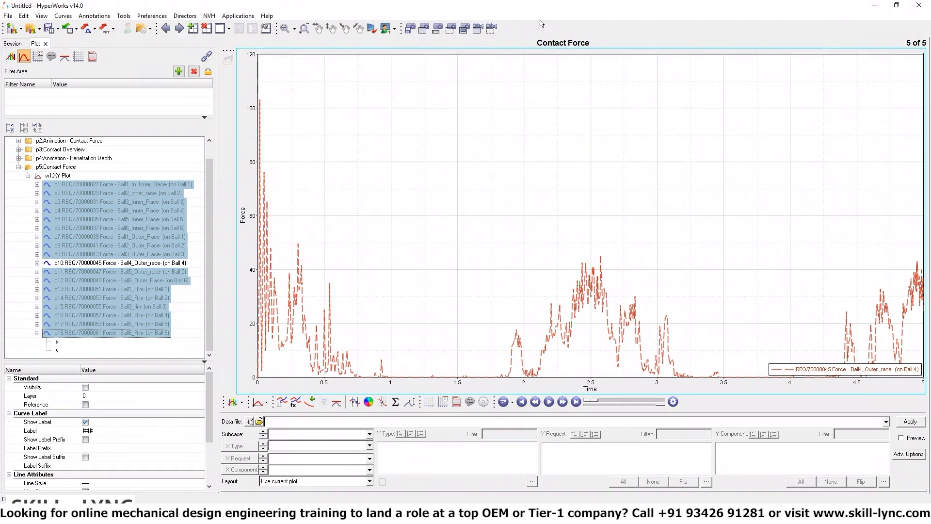
# Return to the bearing model on the first page and inspect it from several angles
pyautogui.click(166, 29)
pyautogui.click(165, 29)
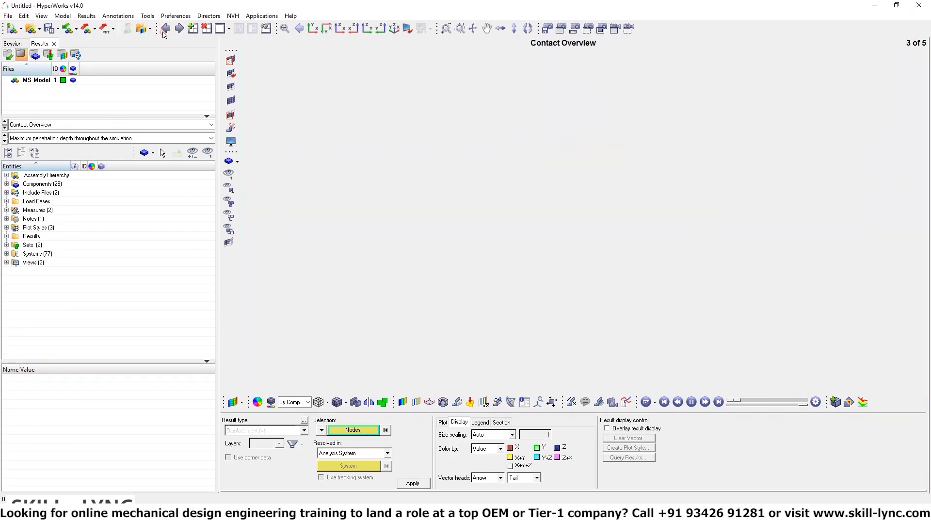
pyautogui.click(165, 30)
pyautogui.click(166, 30)
pyautogui.keyDown('ctrl'); pyautogui.moveTo(734, 174); pyautogui.dragTo(700, 223); pyautogui.keyUp('ctrl')
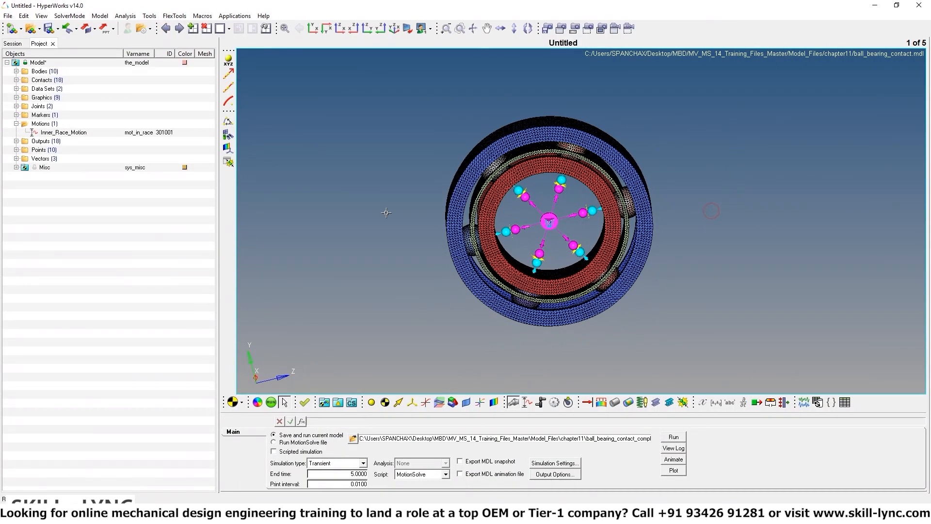
pyautogui.keyDown('ctrl'); pyautogui.moveTo(386, 213); pyautogui.dragTo(425, 211); pyautogui.keyUp('ctrl')
pyautogui.keyDown('ctrl'); pyautogui.scroll(3, 731, 229); pyautogui.keyUp('ctrl')
pyautogui.keyDown('ctrl'); pyautogui.moveTo(720, 242); pyautogui.dragTo(776, 260, button='right'); pyautogui.keyUp('ctrl')
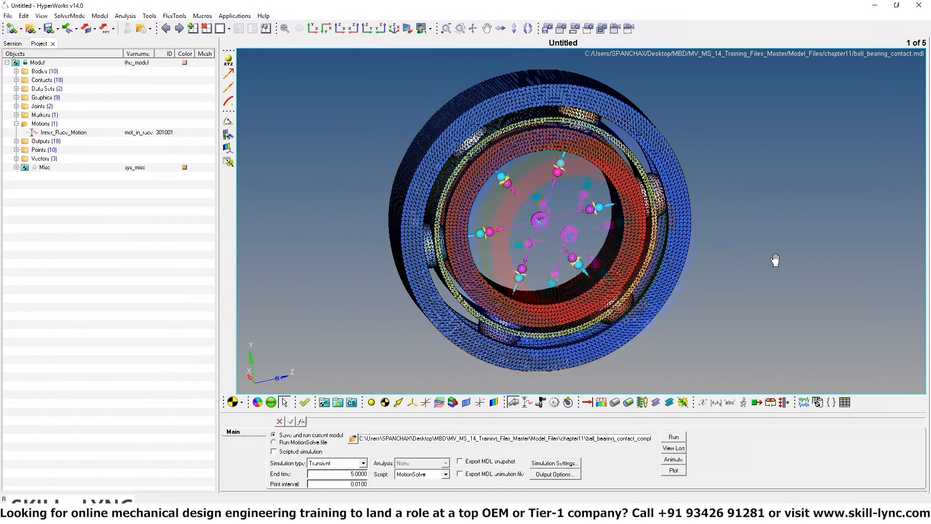
pyautogui.keyDown('ctrl'); pyautogui.scroll(-2, 775, 260); pyautogui.keyUp('ctrl')
pyautogui.keyDown('ctrl'); pyautogui.moveTo(775, 260); pyautogui.dragTo(763, 238); pyautogui.keyUp('ctrl')
pyautogui.keyDown('ctrl'); pyautogui.moveTo(426, 158); pyautogui.dragTo(440, 173); pyautogui.keyUp('ctrl')
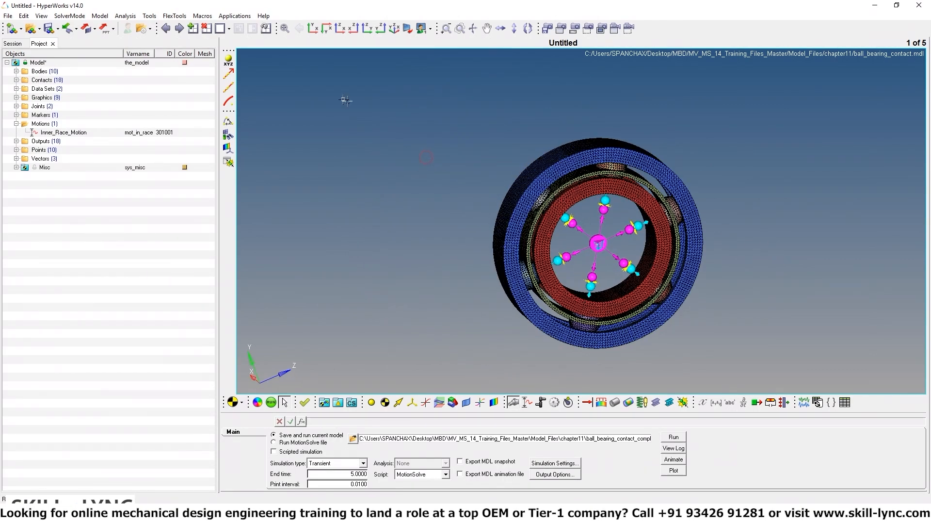